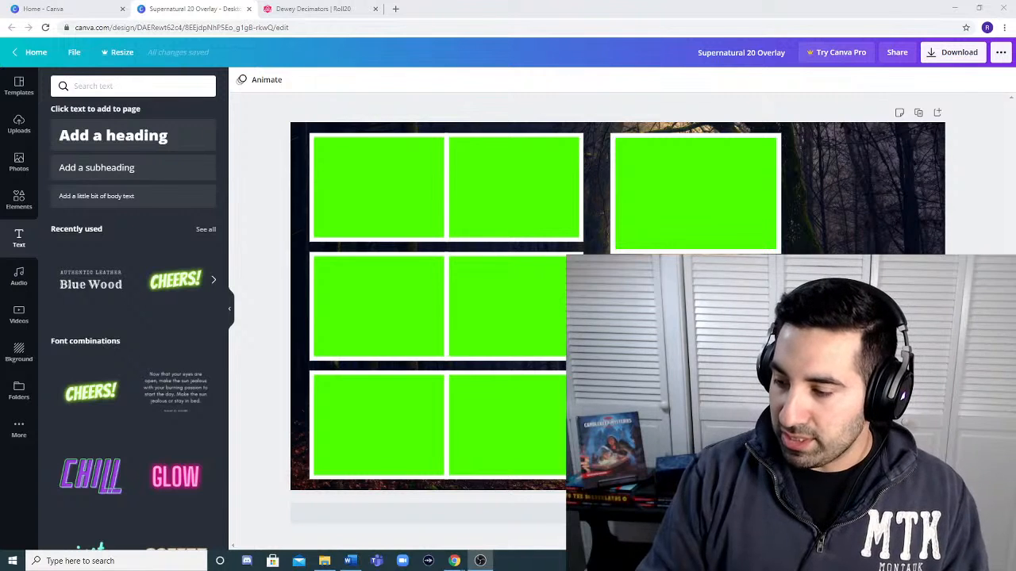
pyautogui.hotkey('alt', 'Tab')
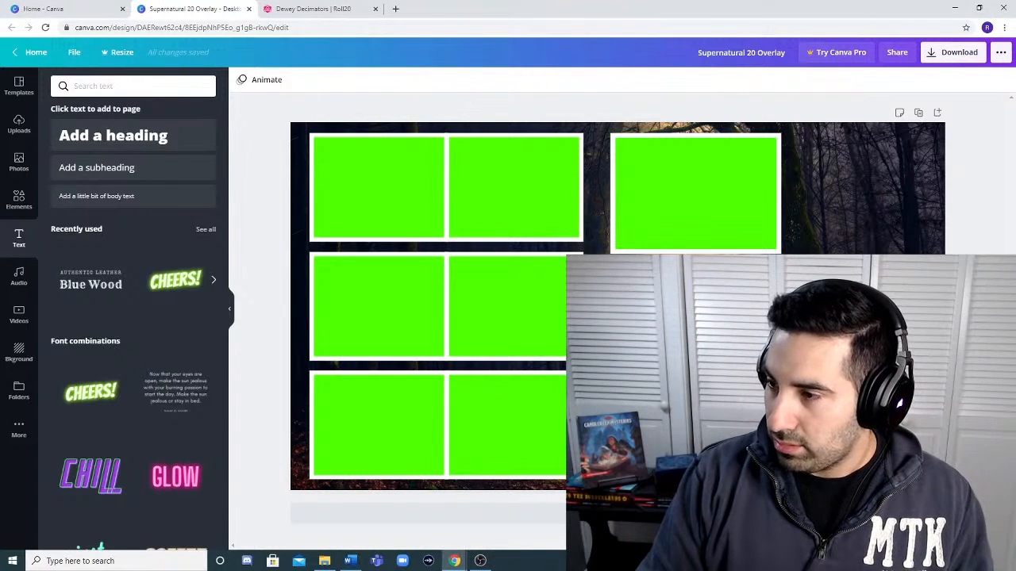
pyautogui.hotkey('alt', 'Tab')
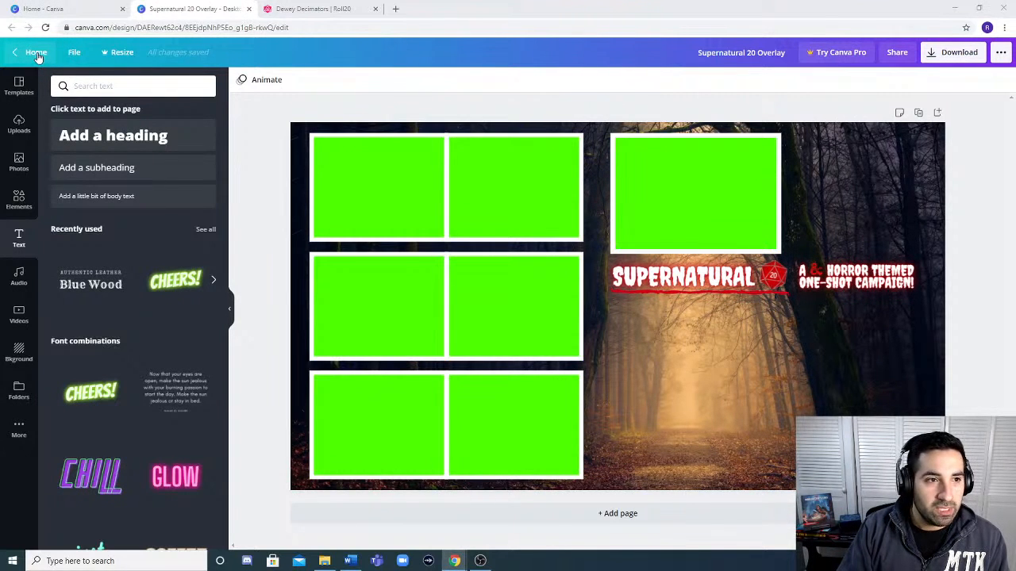
# - Leave the Supernatural 20 overlay and create a new blank Desktop Wallpaper design at 1920 × 1080 px
pyautogui.click(37, 54)
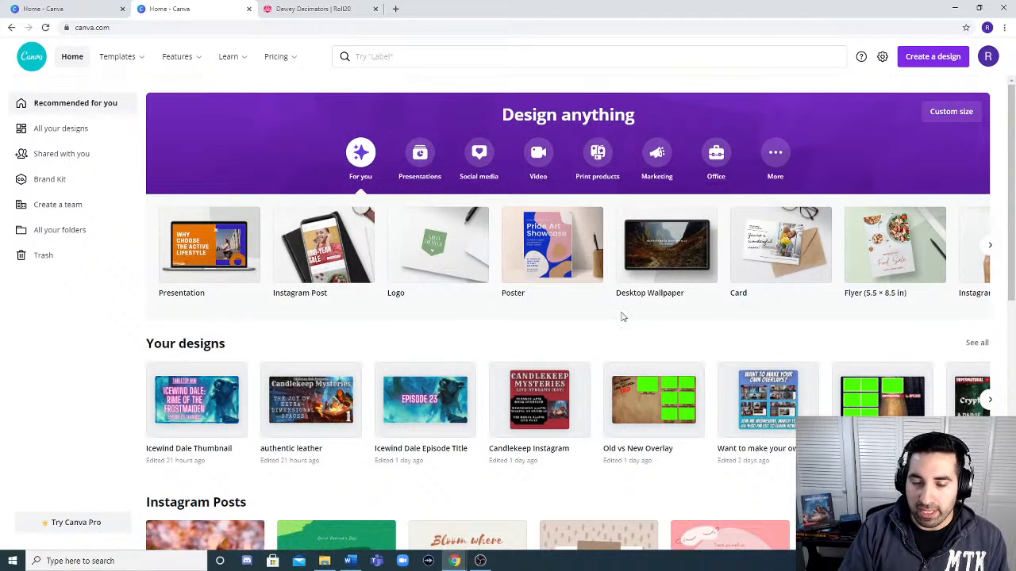
pyautogui.click(935, 64)
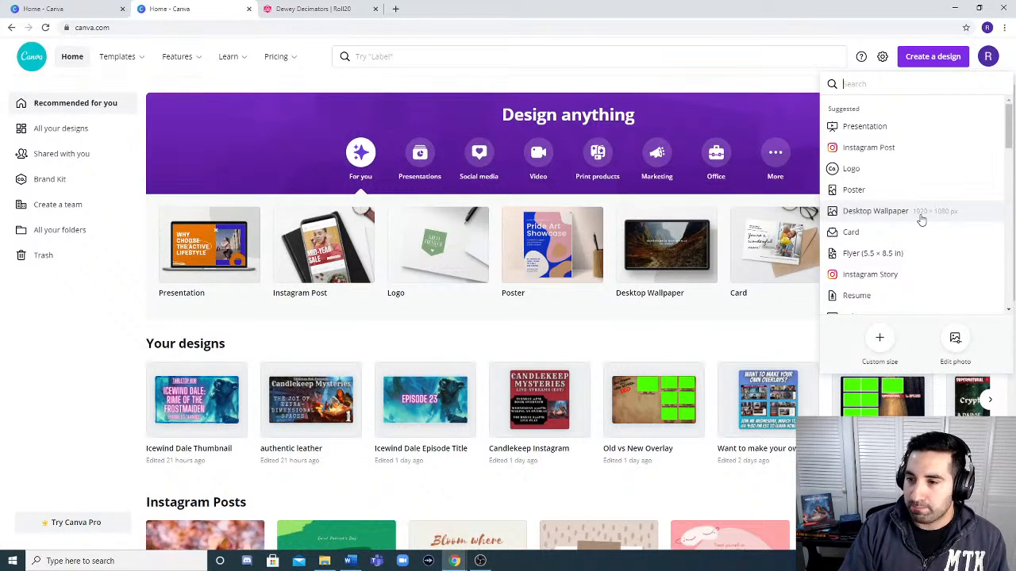
pyautogui.click(920, 220)
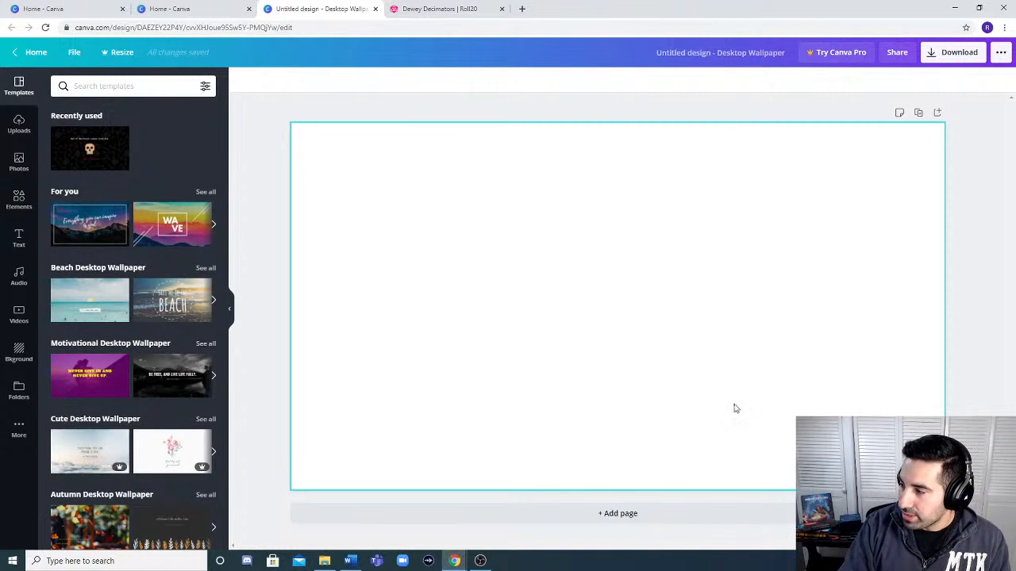
# - Apply the plain dark red background to the blank page
pyautogui.click(18, 353)
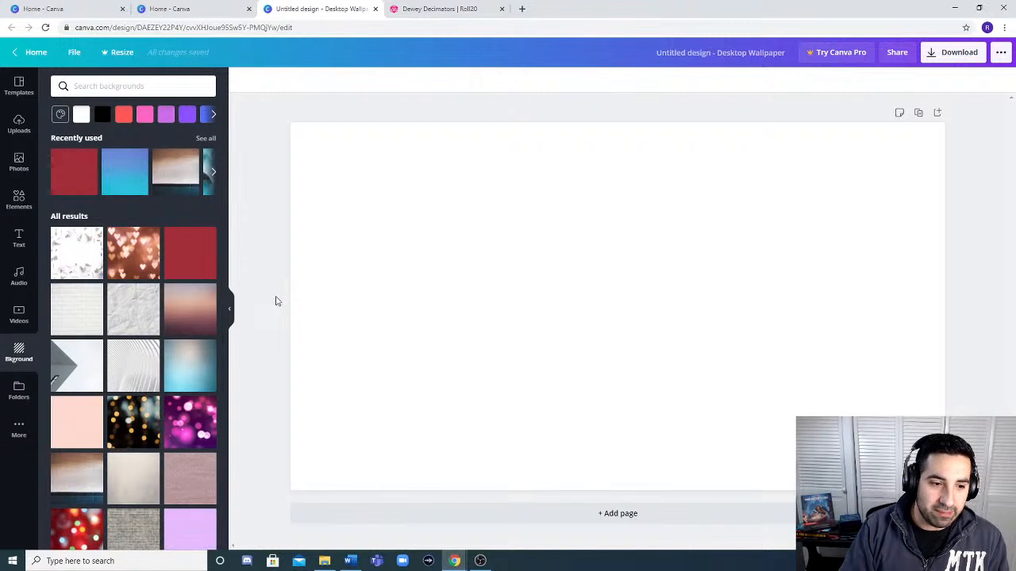
pyautogui.scroll(-5, 119, 345)
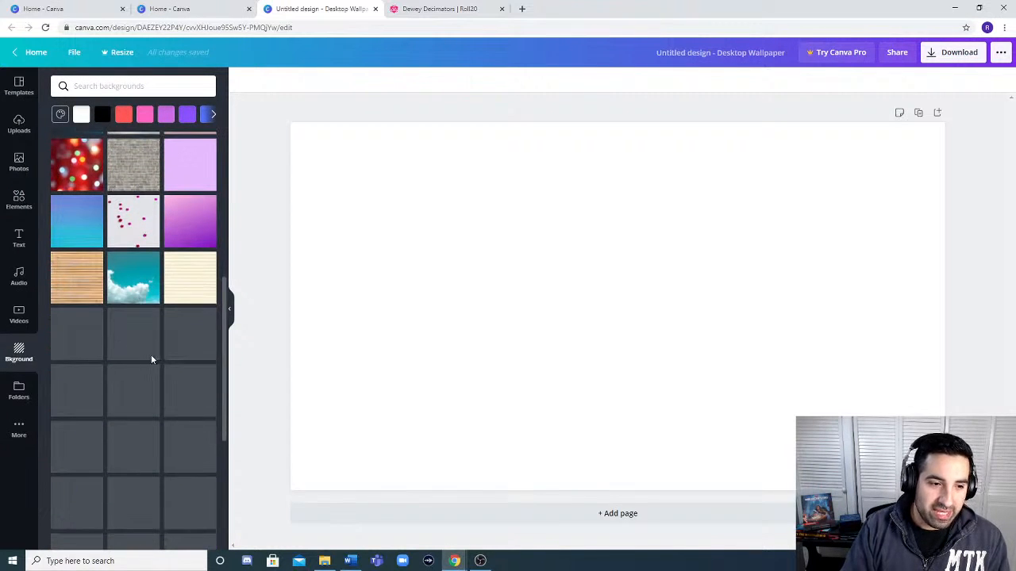
pyautogui.scroll(5, 148, 357)
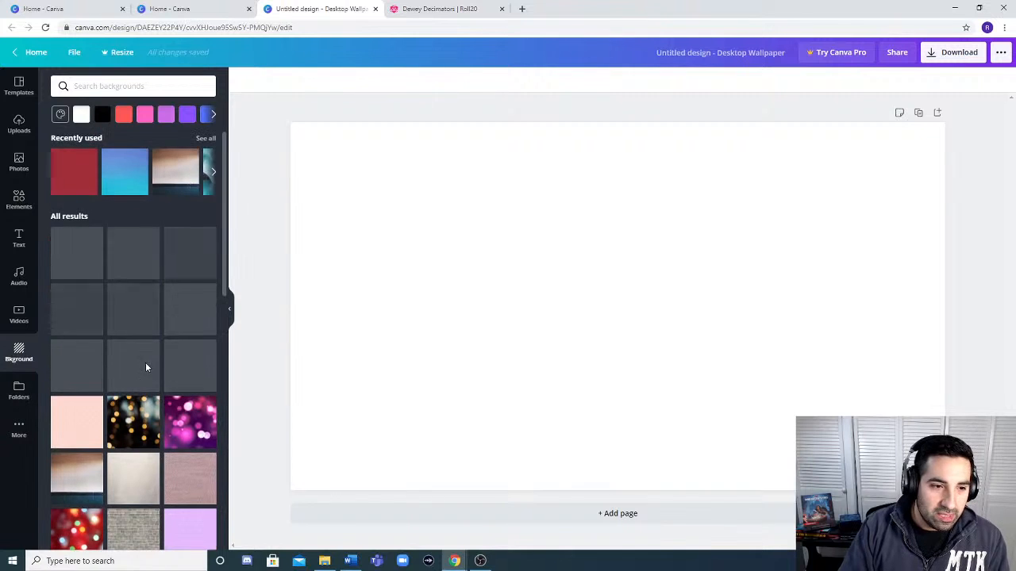
pyautogui.click(71, 176)
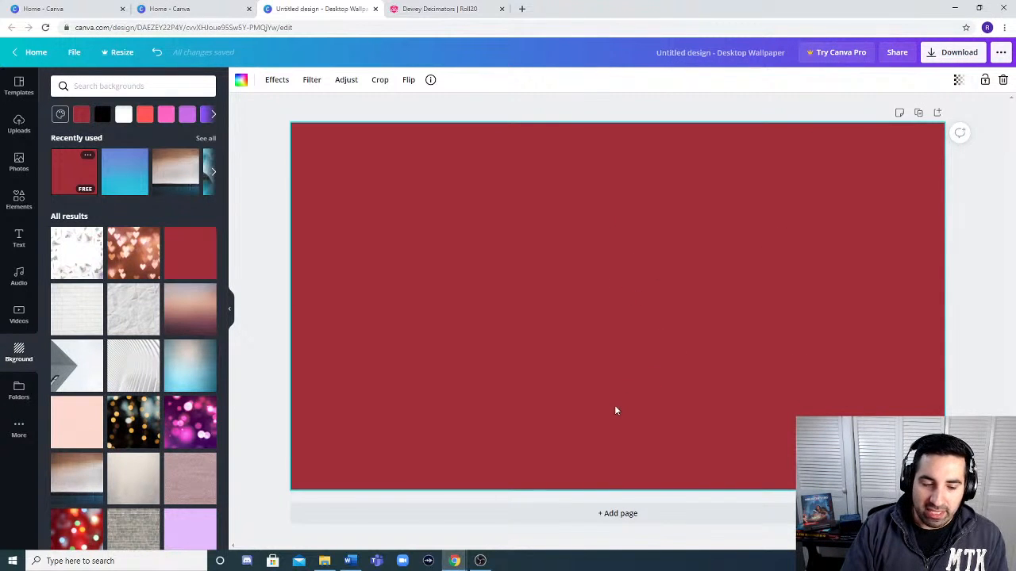
# - Try the grey brick, red roses and blue leather backgrounds on the page one after another
pyautogui.scroll(-5, 180, 444)
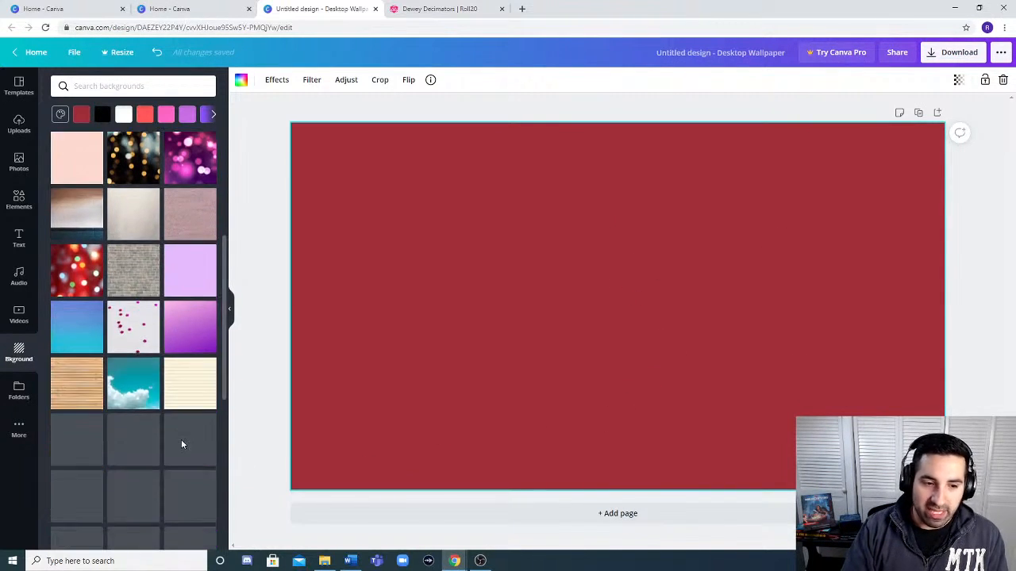
pyautogui.scroll(1, 174, 397)
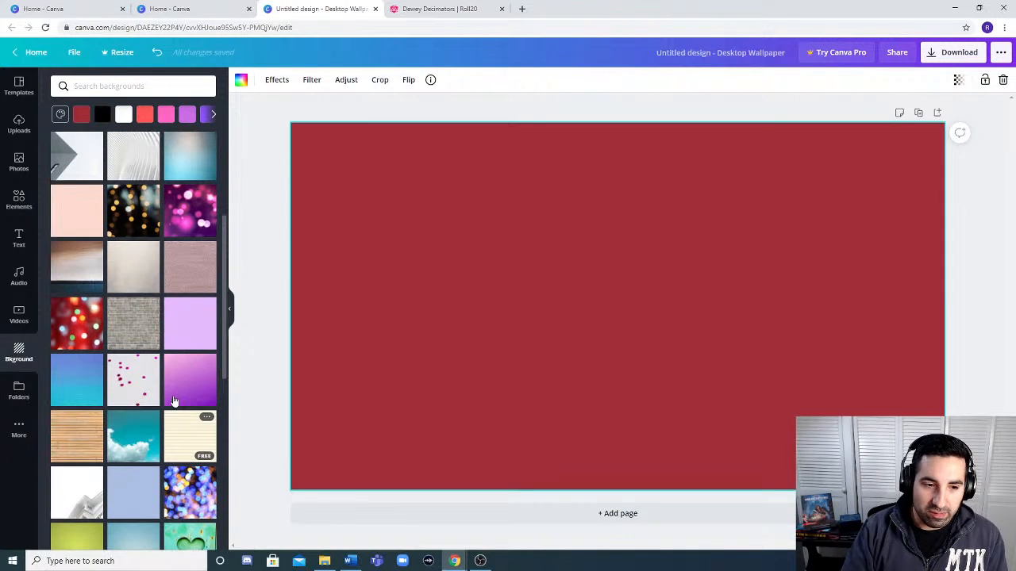
pyautogui.click(129, 330)
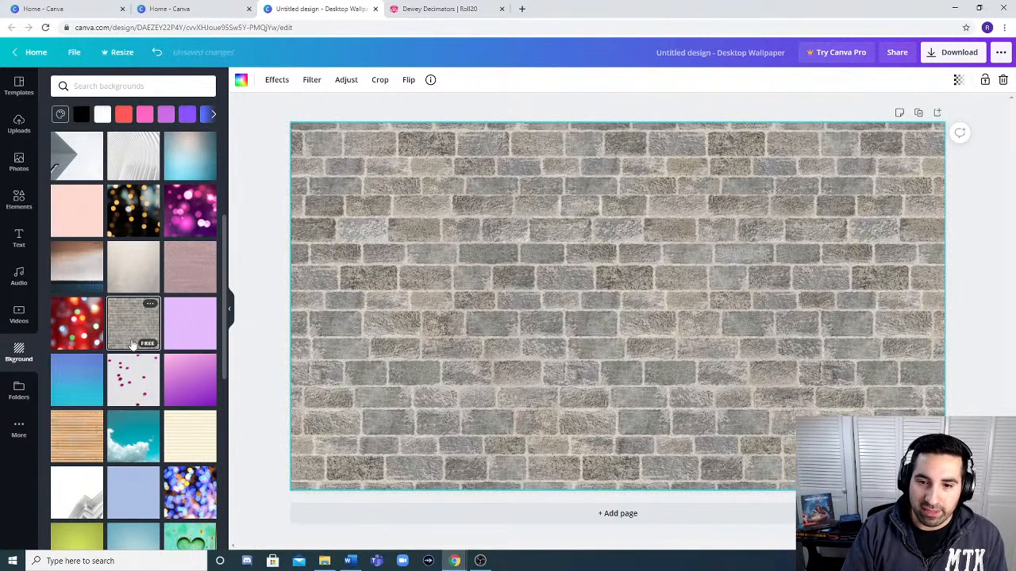
pyautogui.scroll(-5, 136, 349)
pyautogui.scroll(-4, 139, 357)
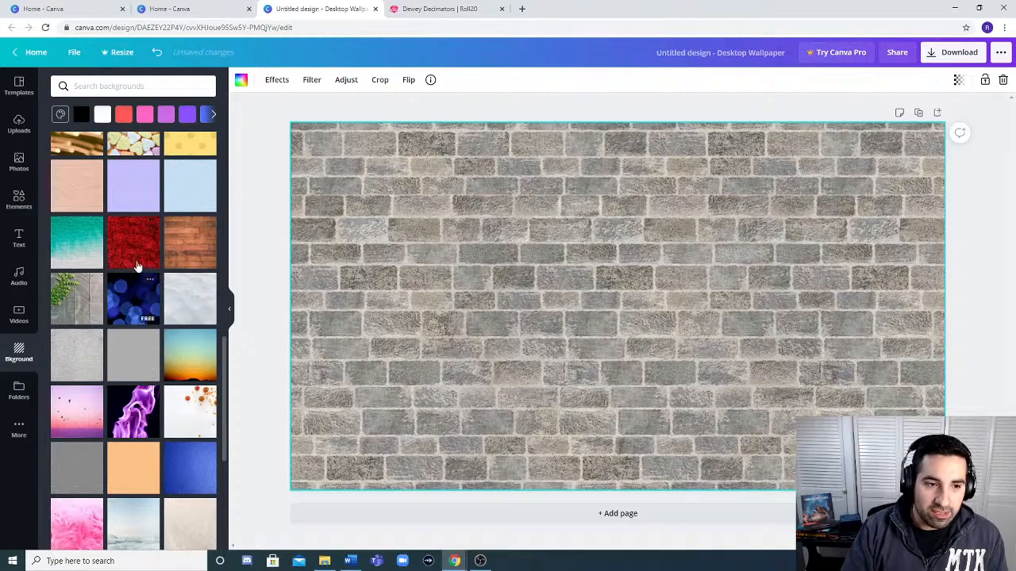
pyautogui.click(139, 249)
pyautogui.scroll(-3, 186, 357)
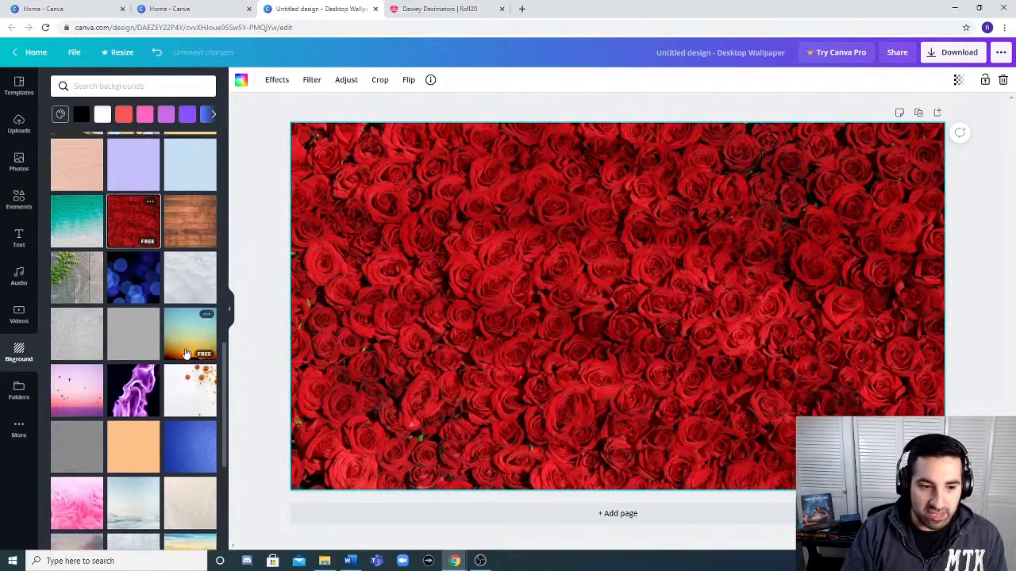
pyautogui.scroll(-1, 184, 369)
pyautogui.click(179, 268)
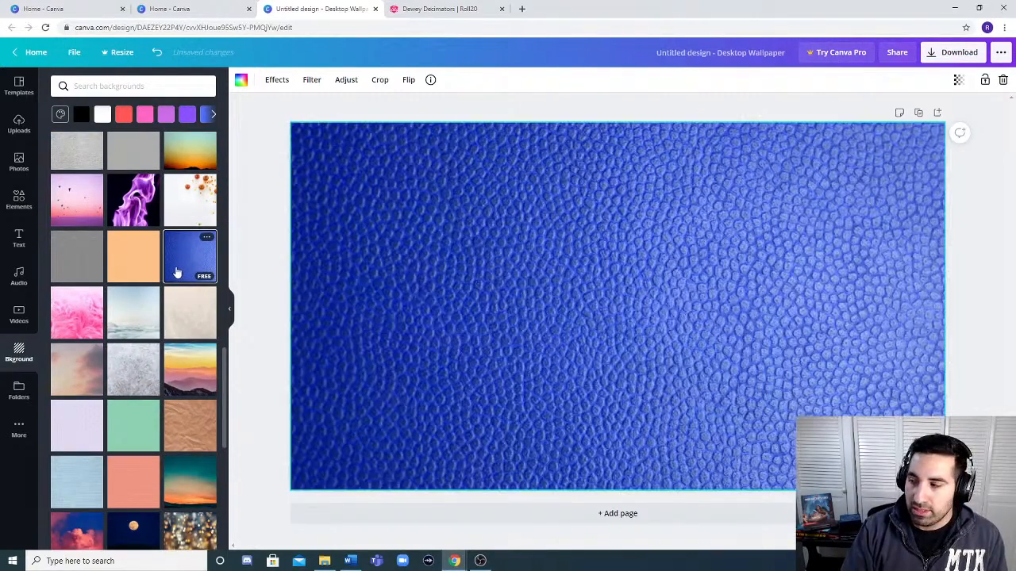
# - Look through more of the available backgrounds and set the page background to plain dark red again
pyautogui.scroll(-4, 135, 262)
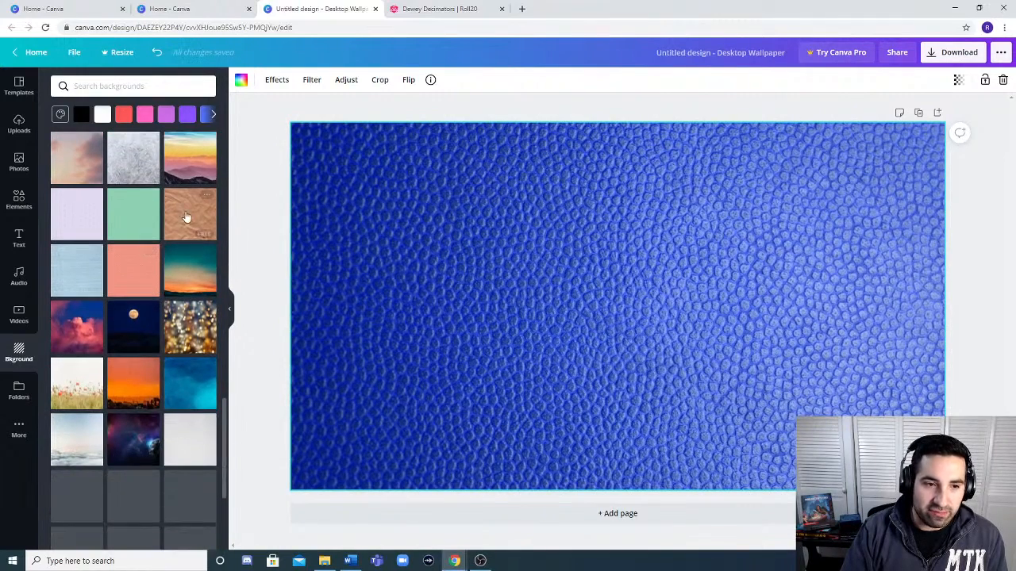
pyautogui.scroll(-2, 170, 424)
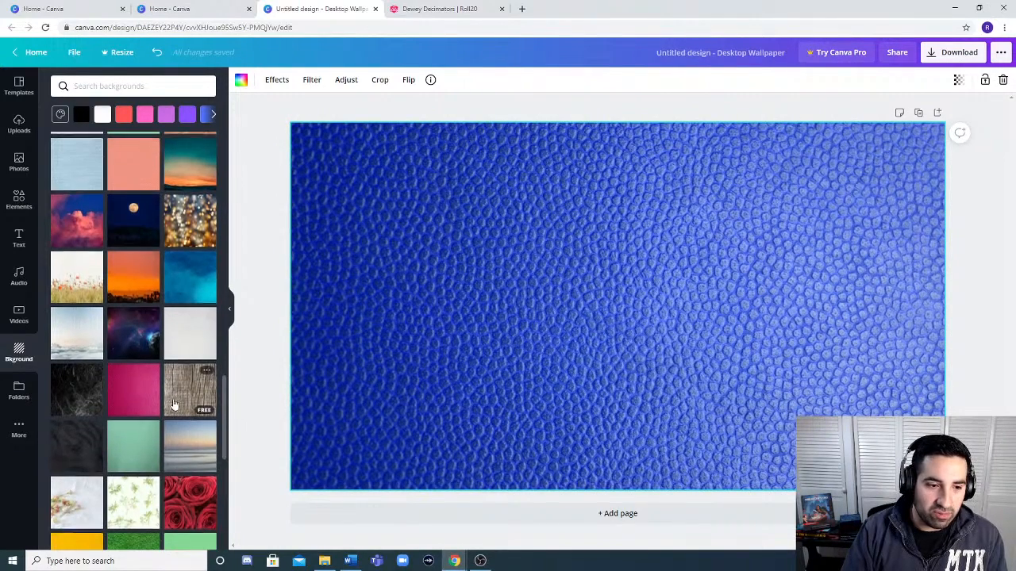
pyautogui.scroll(-2, 151, 365)
pyautogui.scroll(-5, 151, 365)
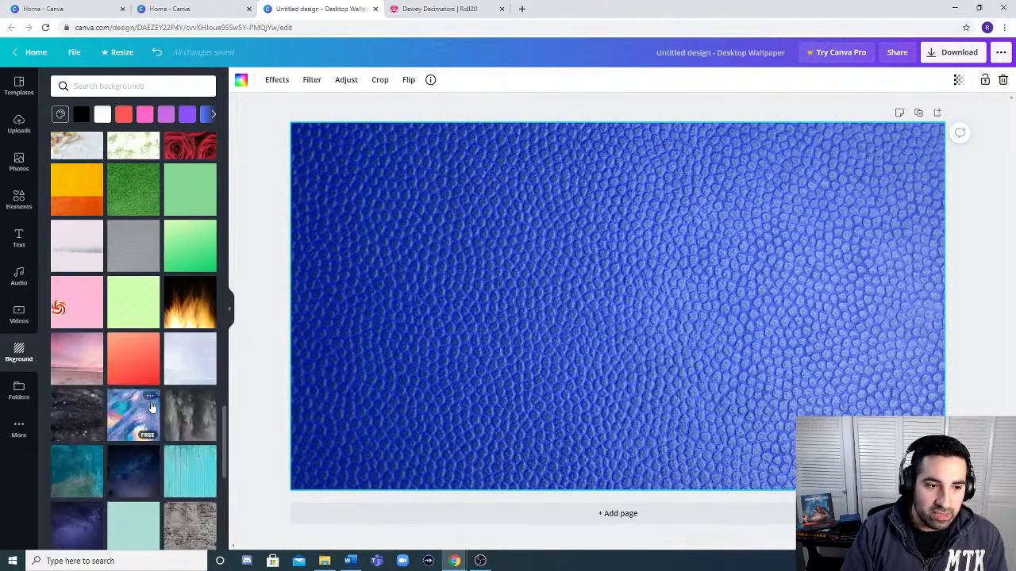
pyautogui.scroll(5, 153, 388)
pyautogui.scroll(10, 154, 381)
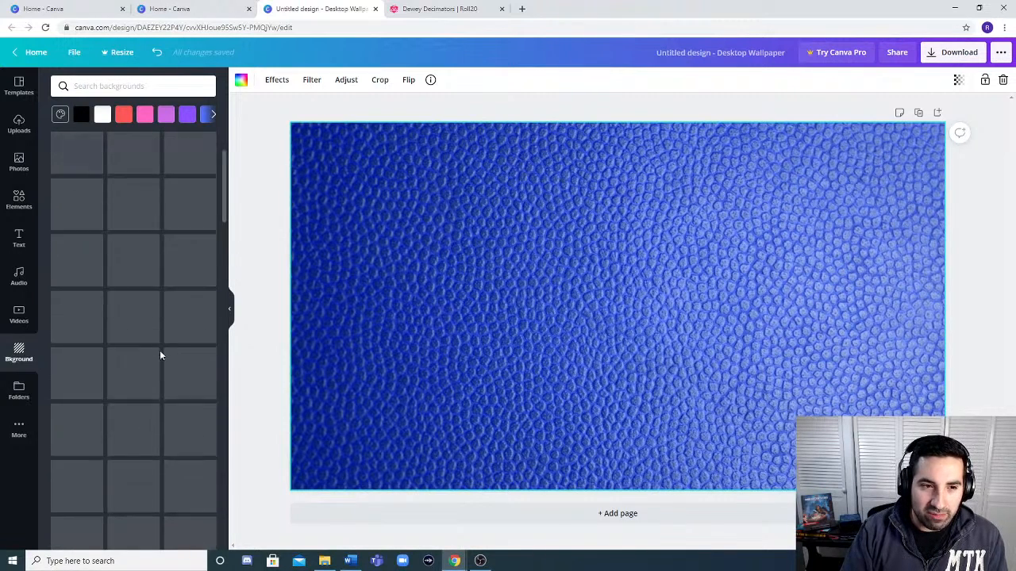
pyautogui.scroll(1, 156, 302)
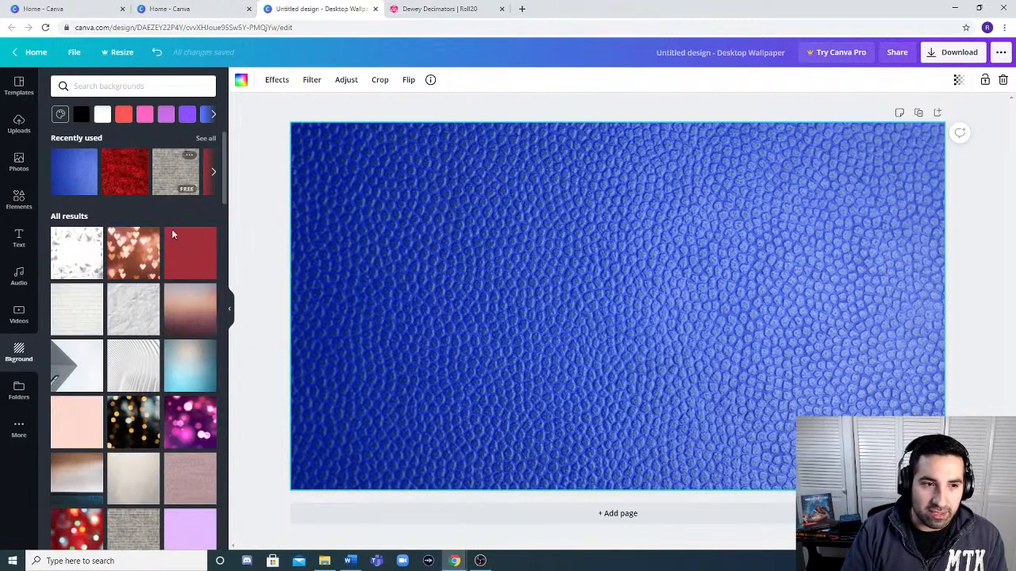
pyautogui.click(193, 255)
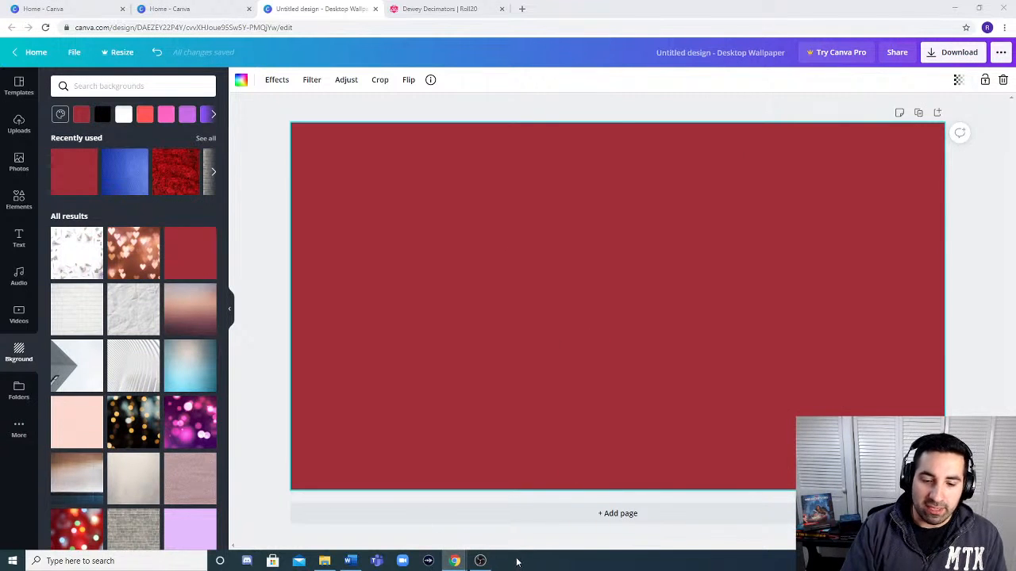
# - Open pexels.com/search/spooky/ in a new browser tab
pyautogui.click(523, 9)
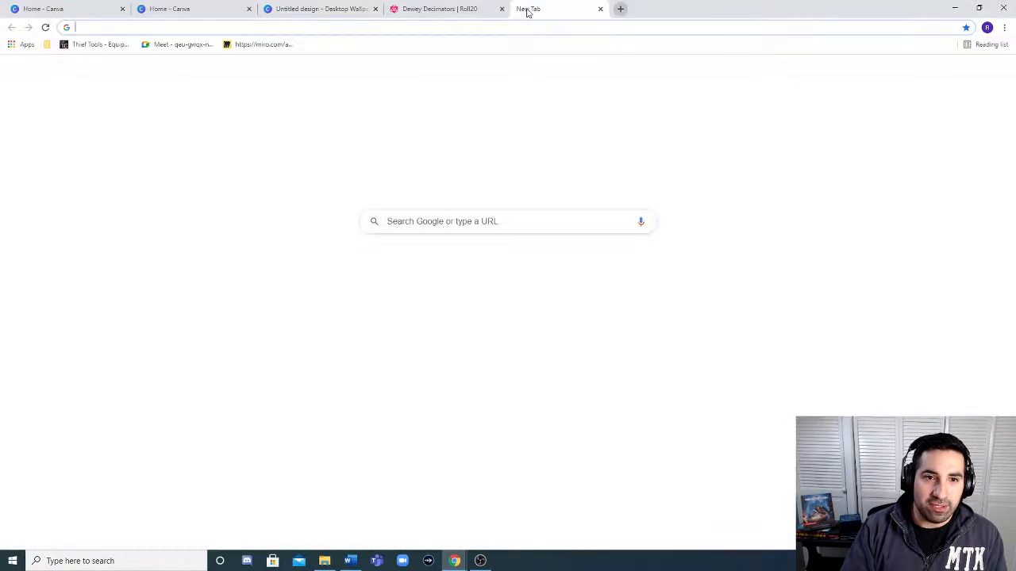
pyautogui.click(366, 29)
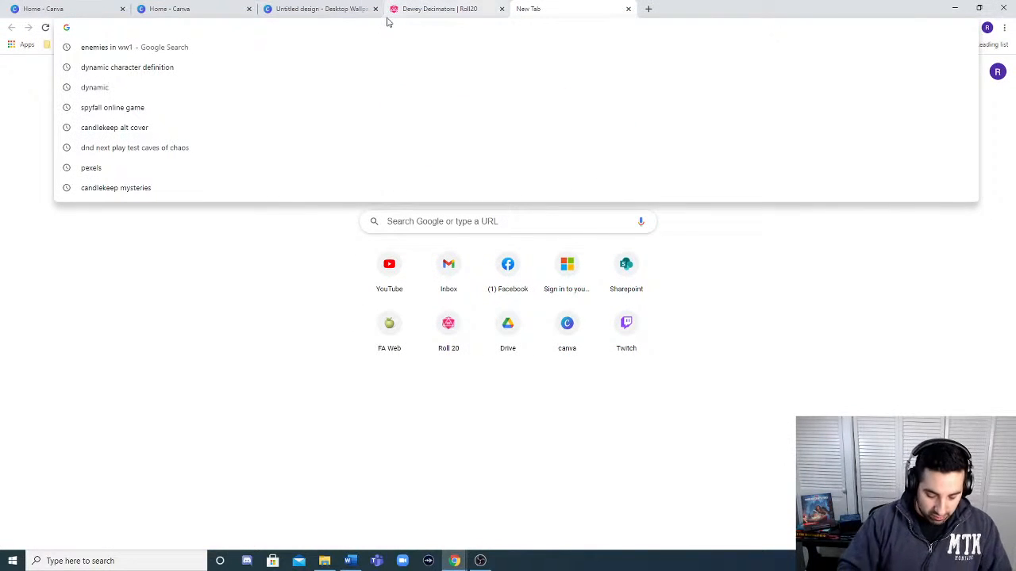
pyautogui.write('pexels.com/search/spooky/')
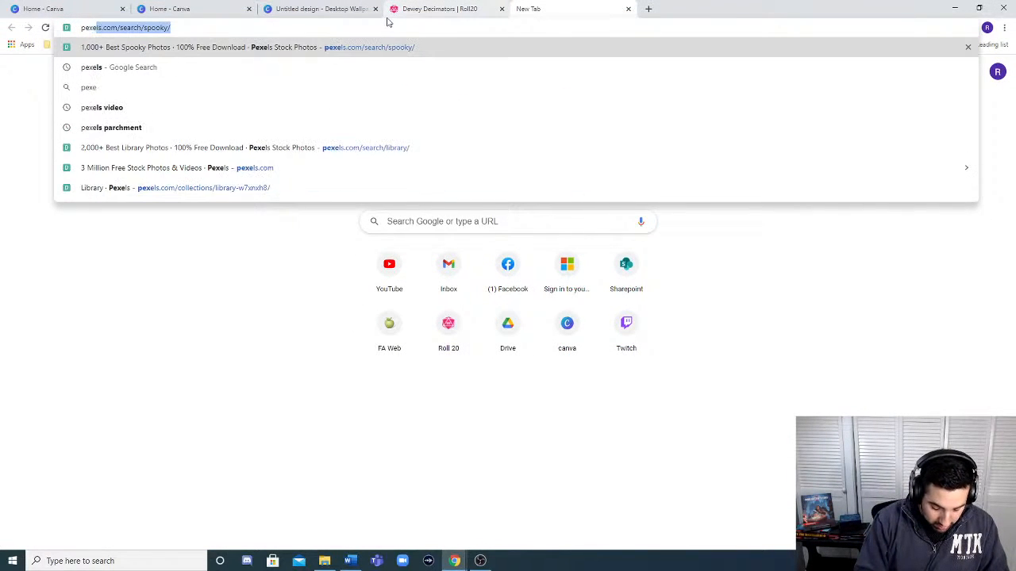
pyautogui.press('Return')
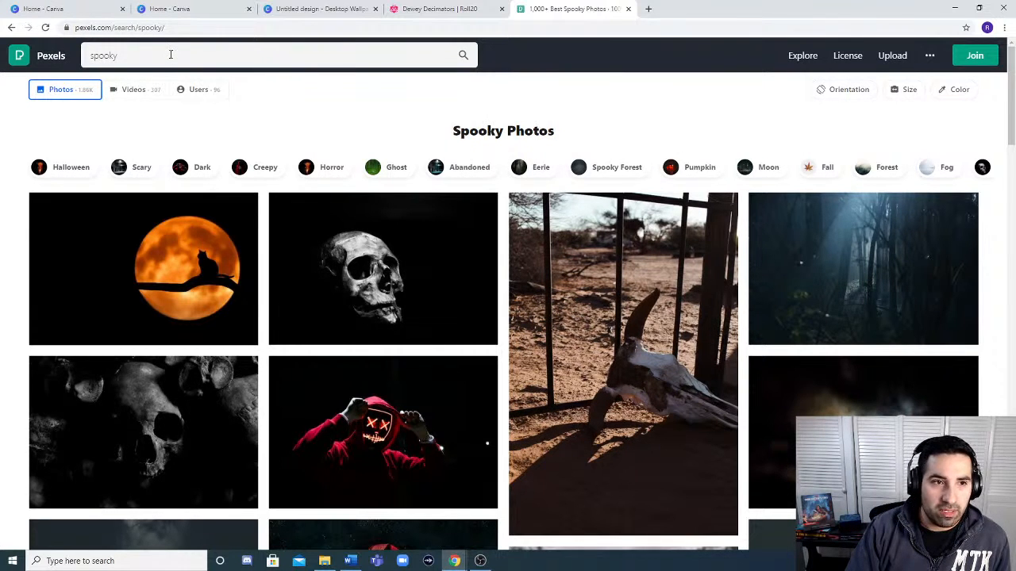
# - Replace the search term on Pexels with "library" and run the photo search
pyautogui.moveTo(173, 56); pyautogui.dragTo(56, 54)
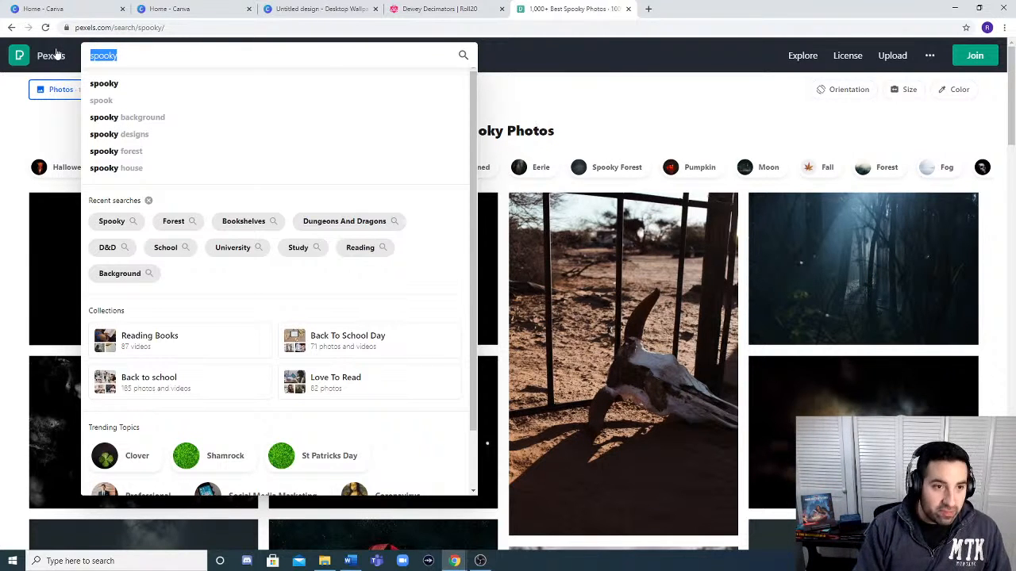
pyautogui.write('library')
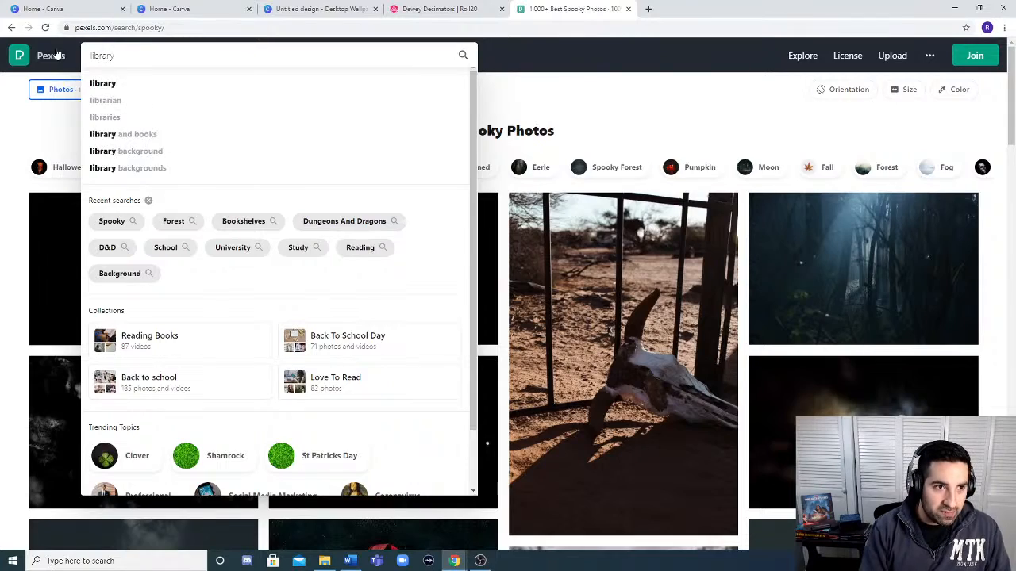
pyautogui.press('Return')
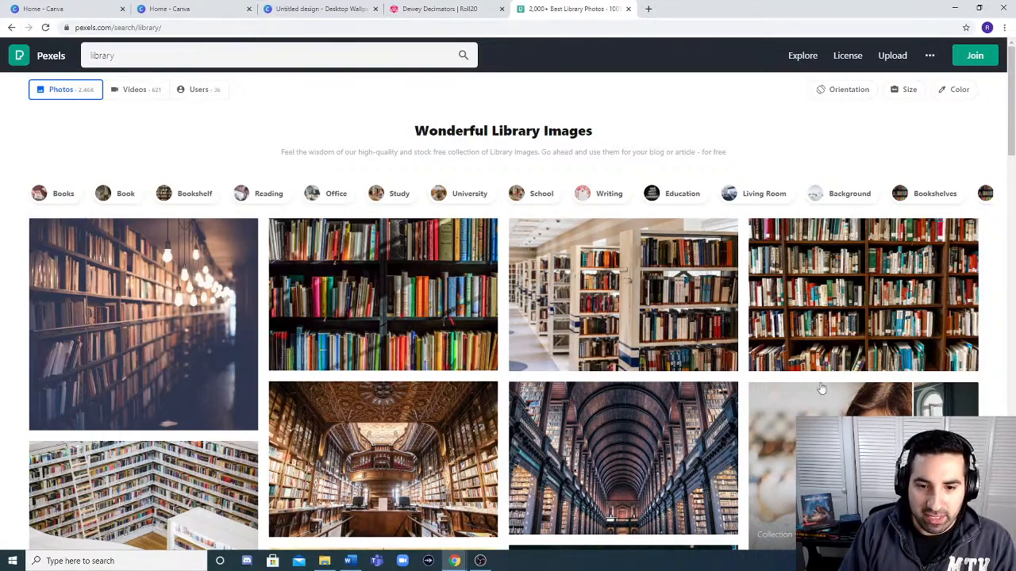
# - Browse the library photos on Pexels for an image suitable as an overlay background
pyautogui.scroll(-2, 702, 409)
pyautogui.scroll(-2, 703, 408)
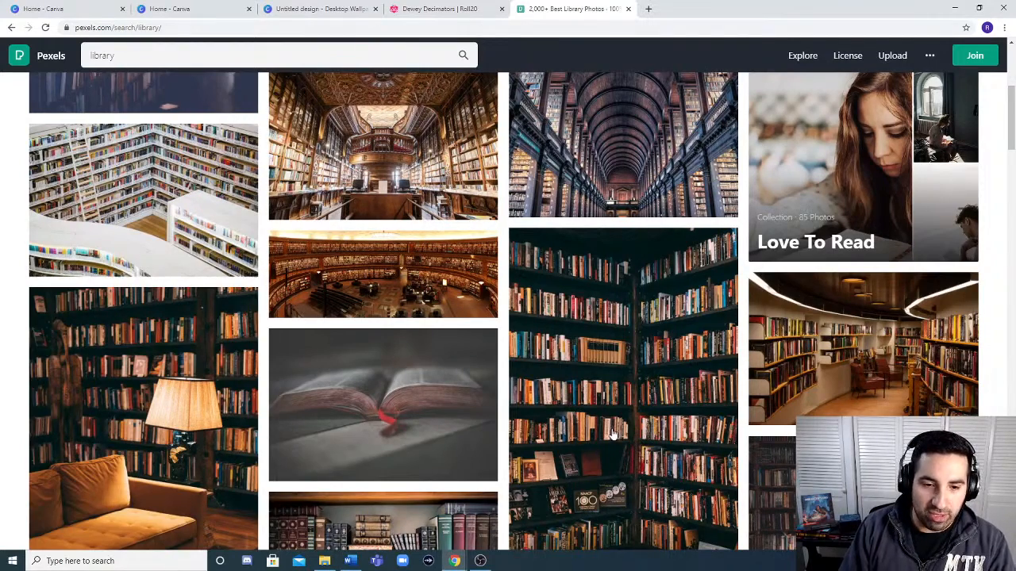
pyautogui.scroll(2, 607, 441)
pyautogui.scroll(2, 603, 441)
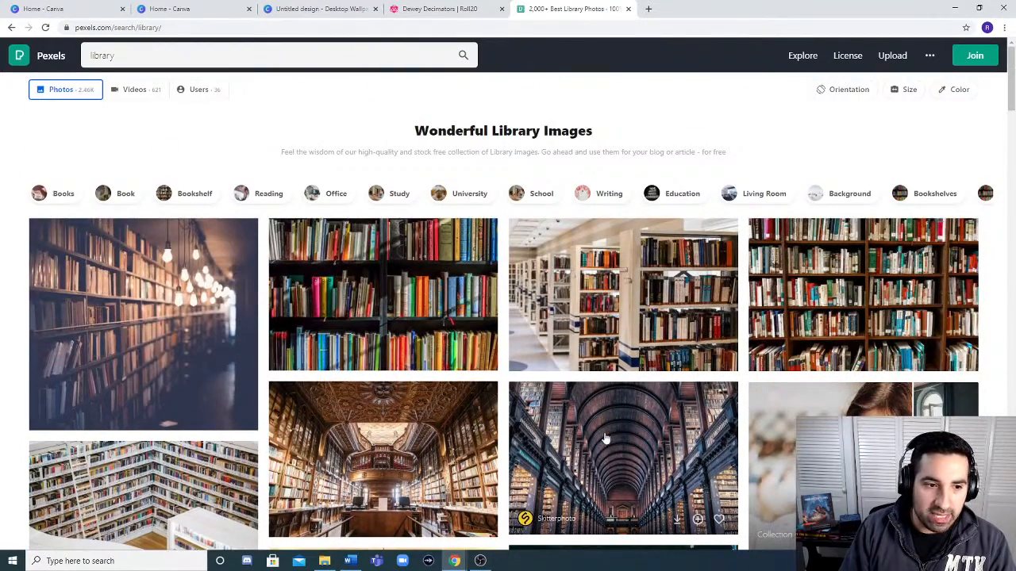
pyautogui.scroll(-6, 644, 418)
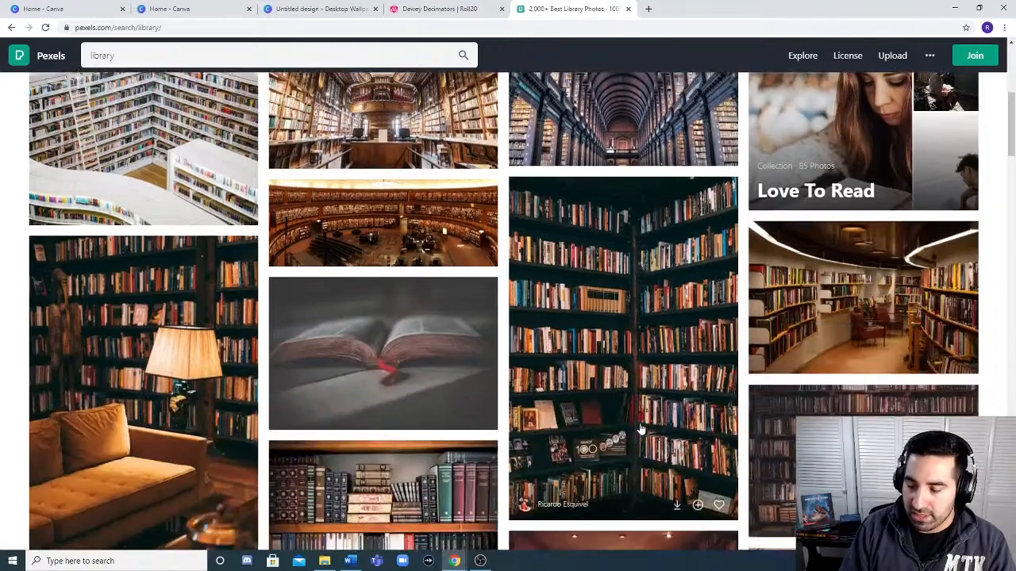
pyautogui.scroll(-4, 631, 450)
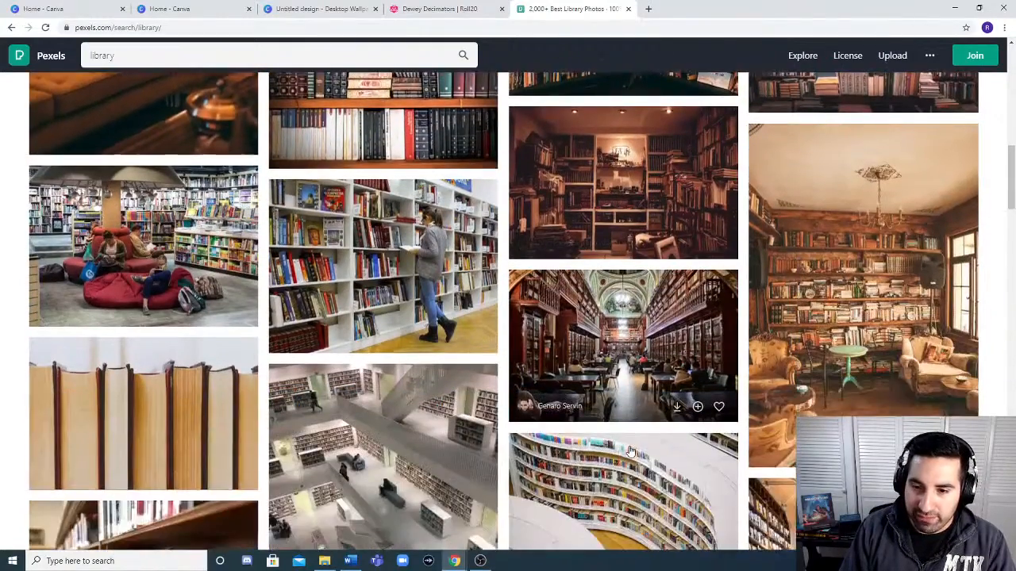
pyautogui.scroll(-1, 631, 453)
pyautogui.scroll(-6, 631, 453)
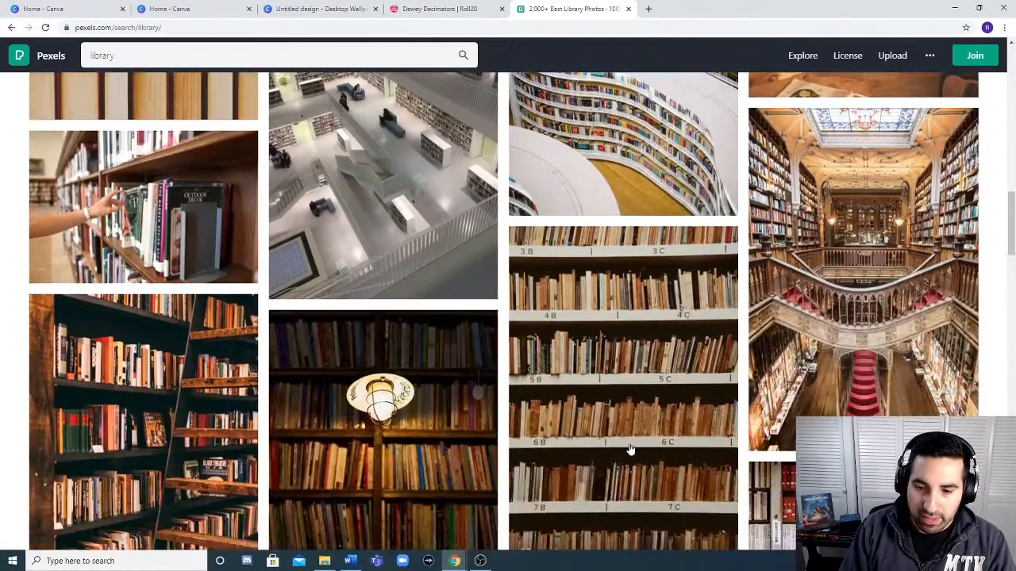
pyautogui.scroll(-1, 630, 450)
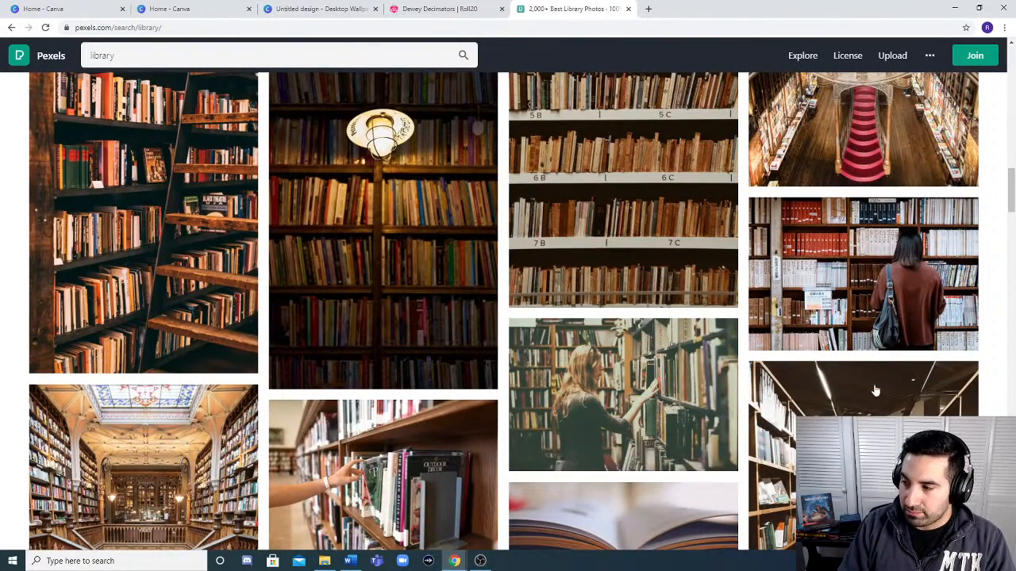
pyautogui.scroll(5, 764, 444)
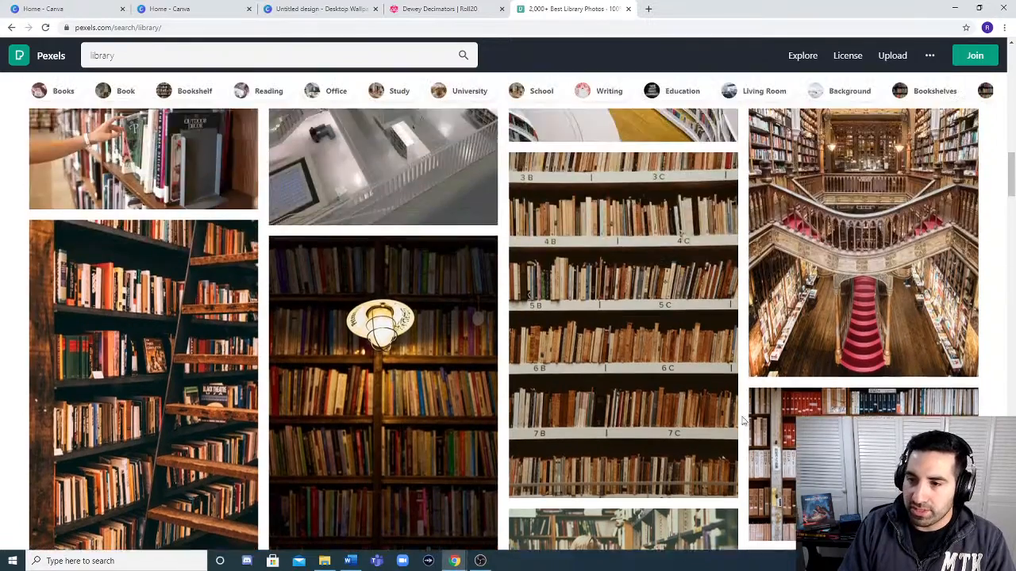
# - Open the library photo with receding bookshelves and hanging light bulbs from the Pexels results and download it
pyautogui.scroll(5, 709, 426)
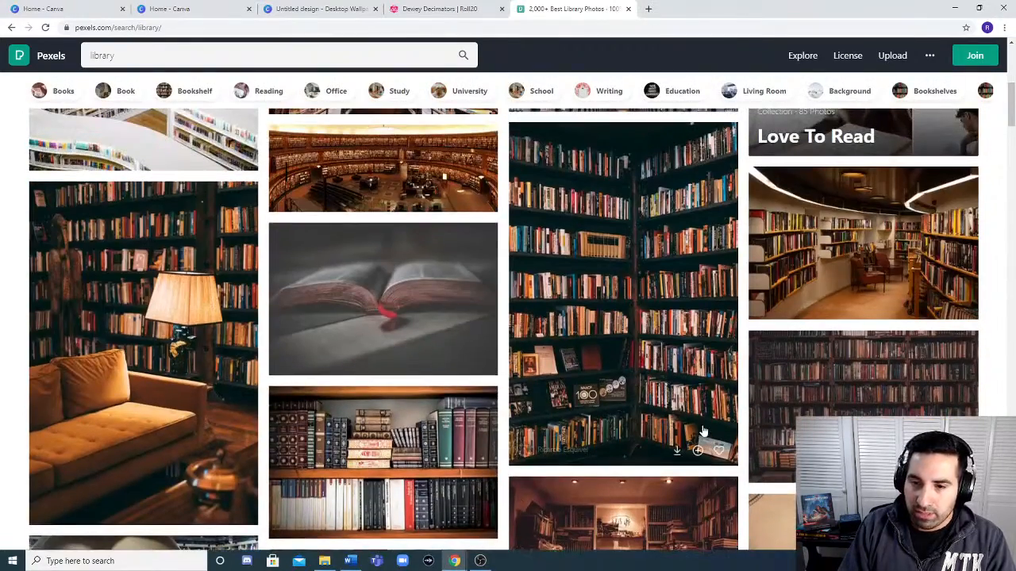
pyautogui.scroll(6, 701, 432)
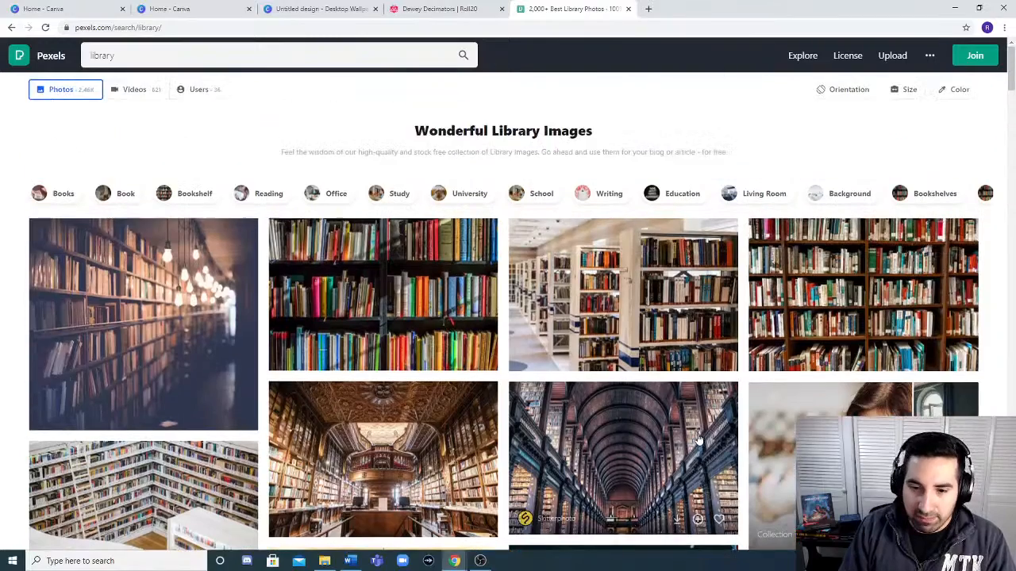
pyautogui.scroll(-4, 690, 444)
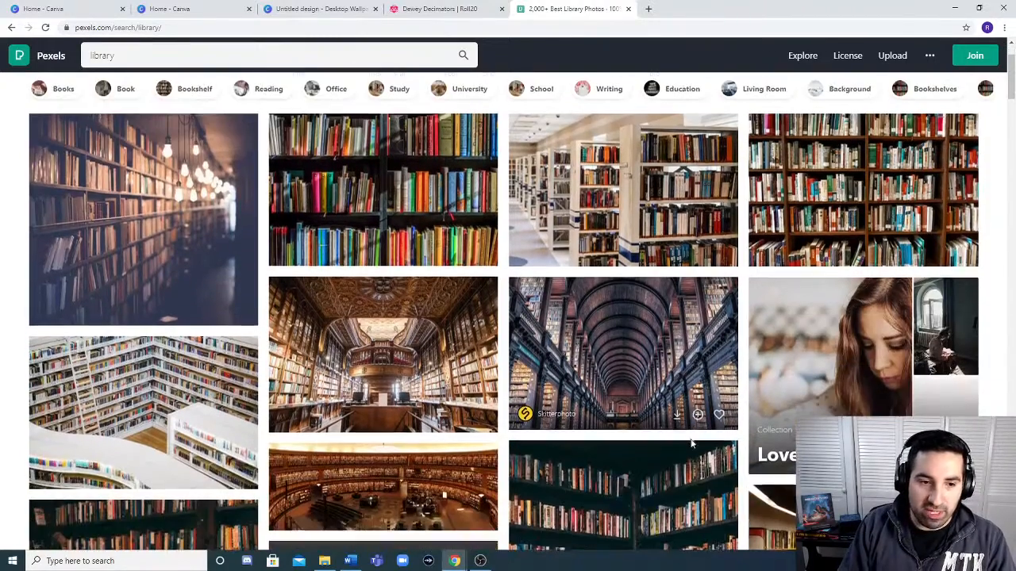
pyautogui.scroll(3, 689, 447)
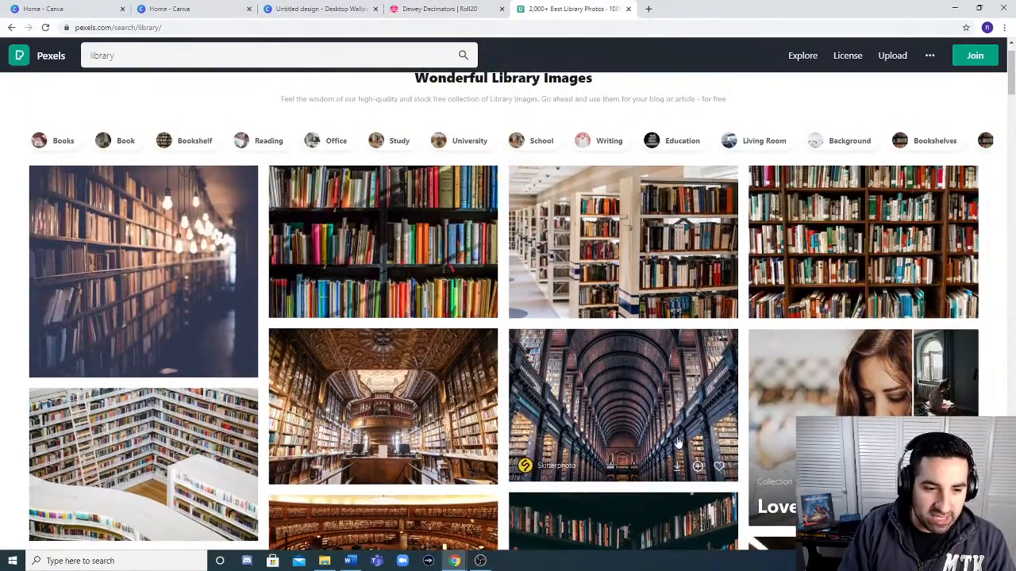
pyautogui.scroll(-2, 683, 447)
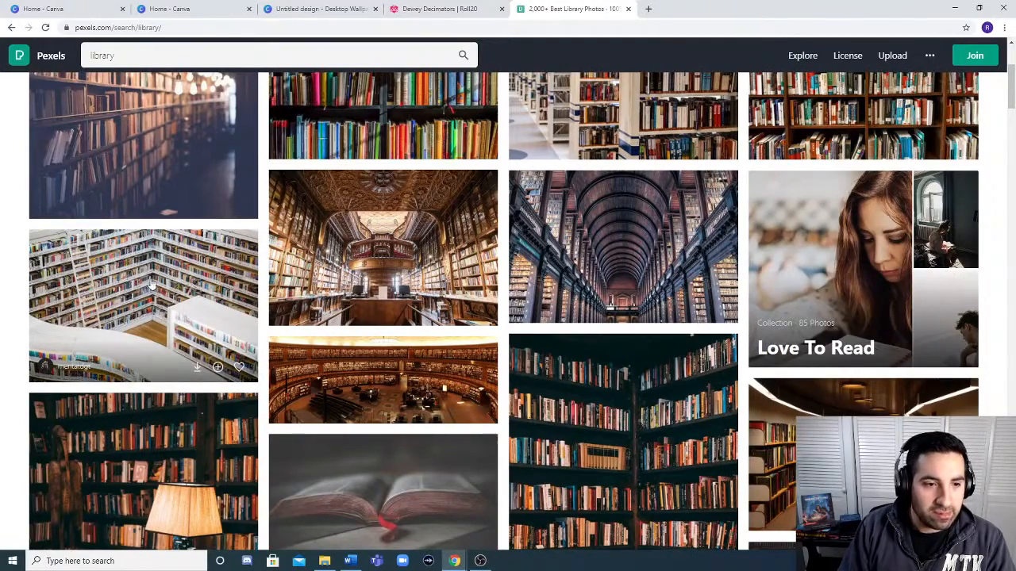
pyautogui.scroll(-2, 480, 365)
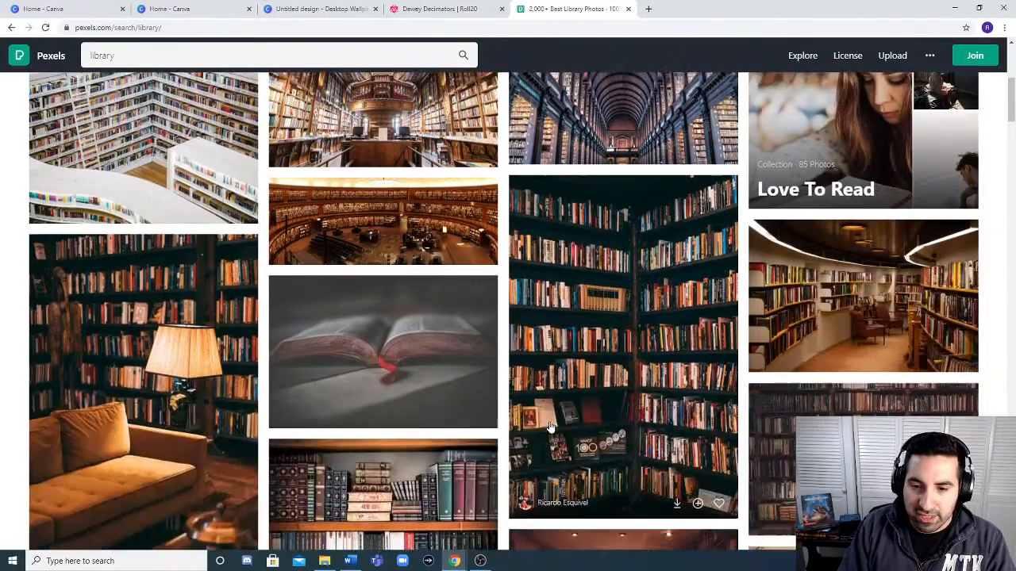
pyautogui.scroll(4, 157, 262)
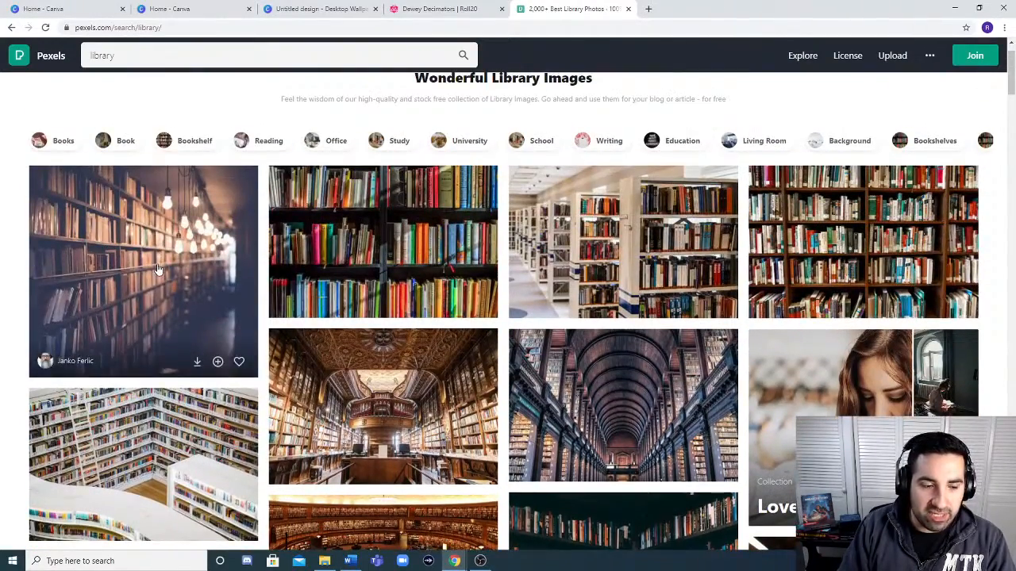
pyautogui.click(159, 270)
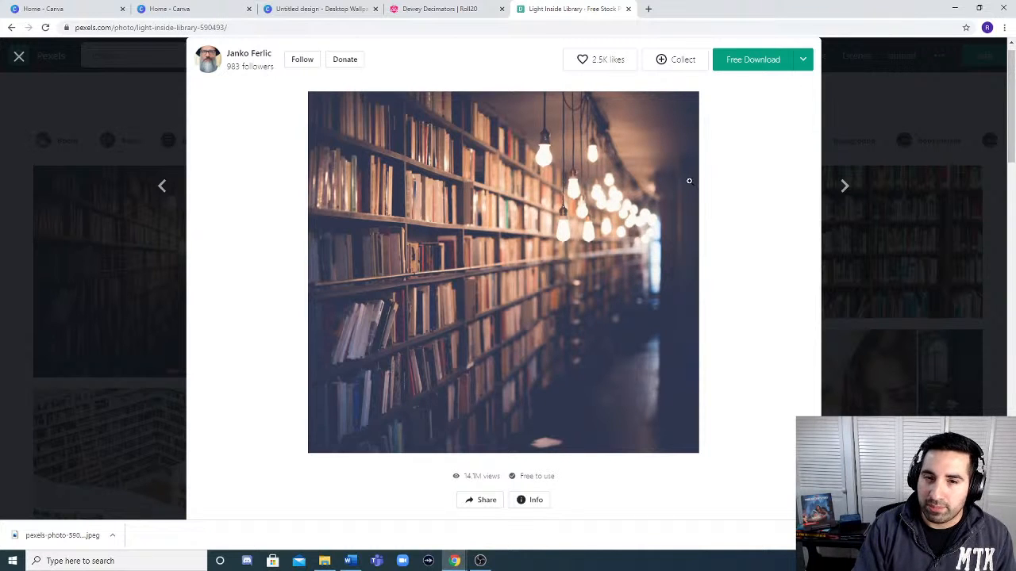
# - Close the photo's detail view and look through more of the library photos on Pexels
pyautogui.click(127, 178)
pyautogui.scroll(-1, 463, 357)
pyautogui.scroll(-6, 462, 357)
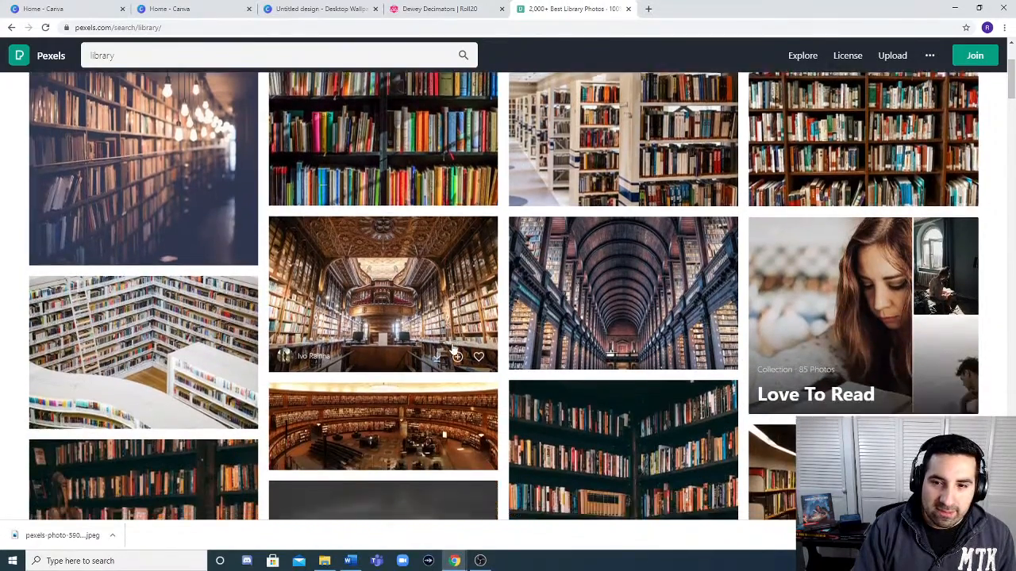
pyautogui.scroll(-8, 458, 348)
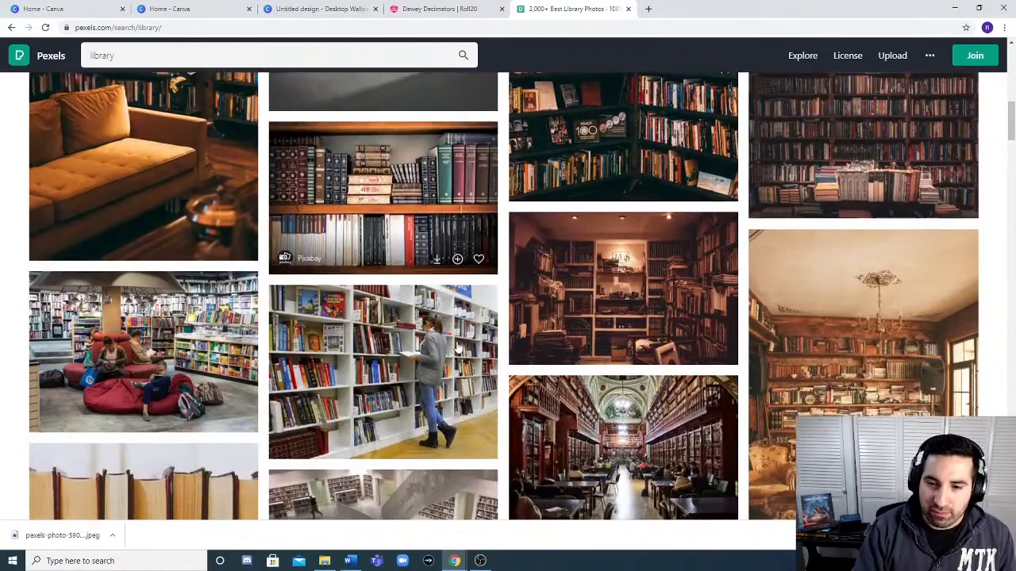
pyautogui.scroll(-2, 460, 360)
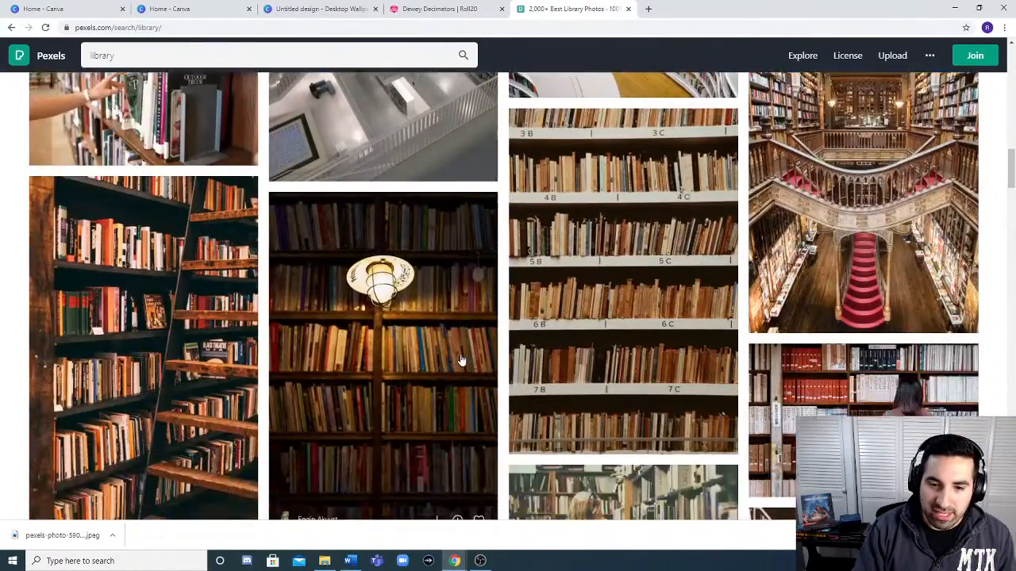
pyautogui.scroll(3, 453, 376)
pyautogui.scroll(8, 454, 376)
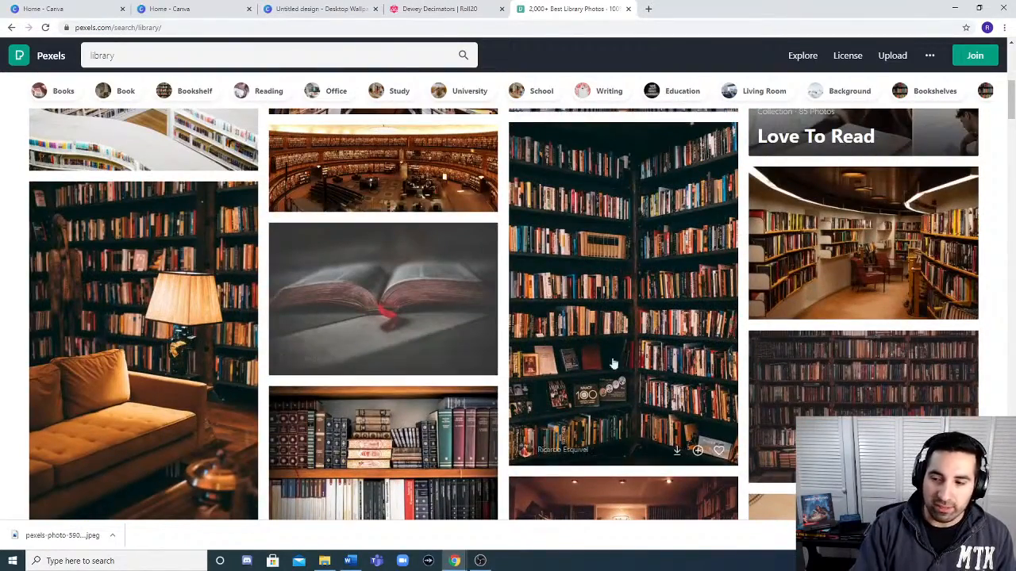
pyautogui.scroll(1, 613, 361)
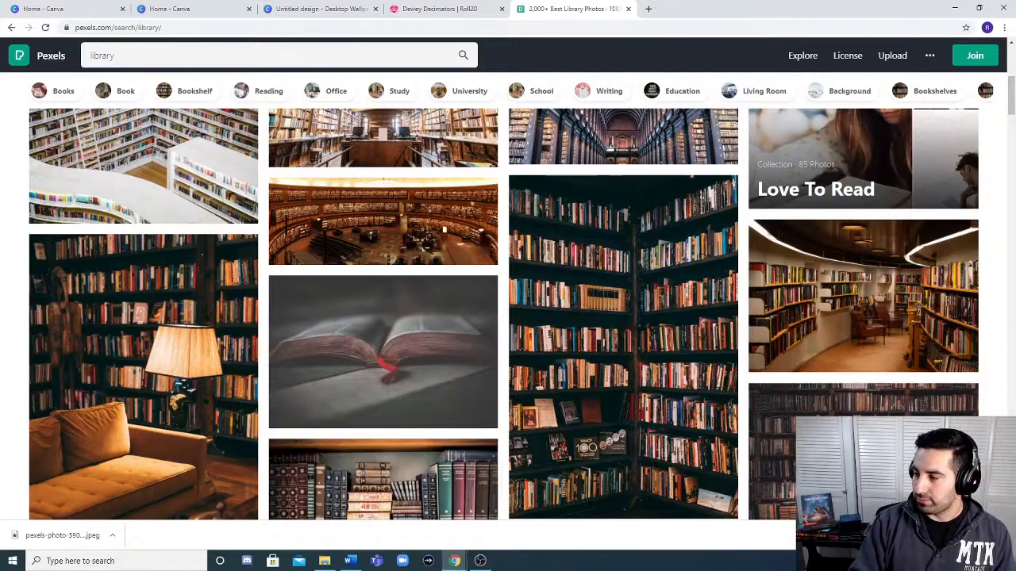
pyautogui.scroll(3, 453, 296)
pyautogui.scroll(3, 433, 282)
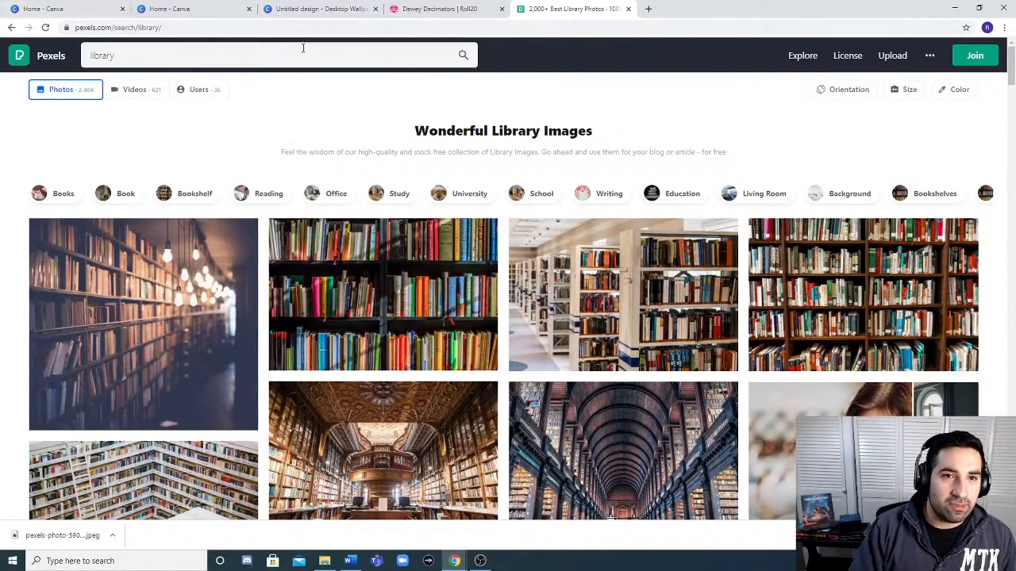
# - Switch back to the Canva wallpaper design, add a second page and delete its red background
pyautogui.click(316, 9)
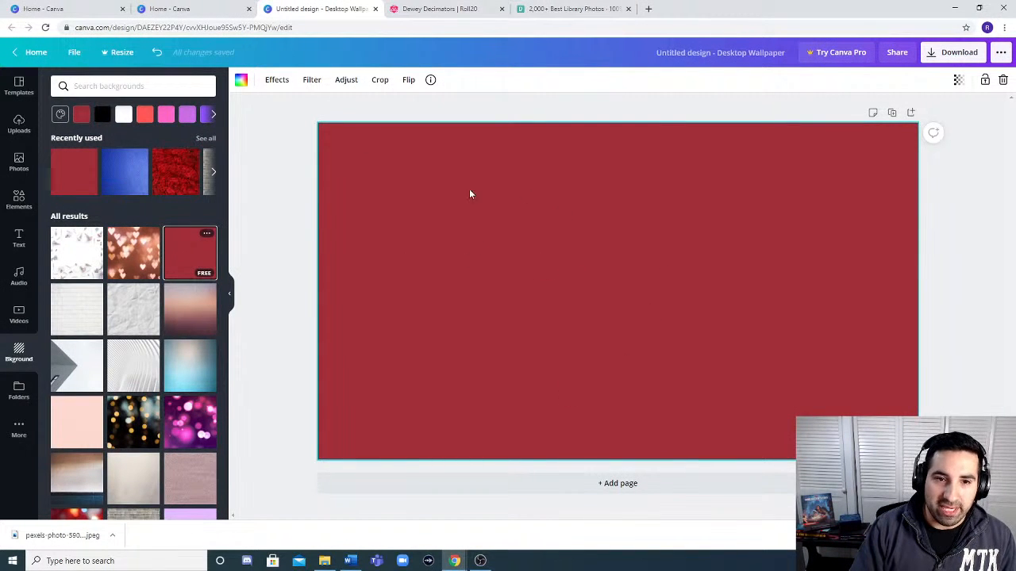
pyautogui.click(910, 112)
pyautogui.rightClick(842, 193)
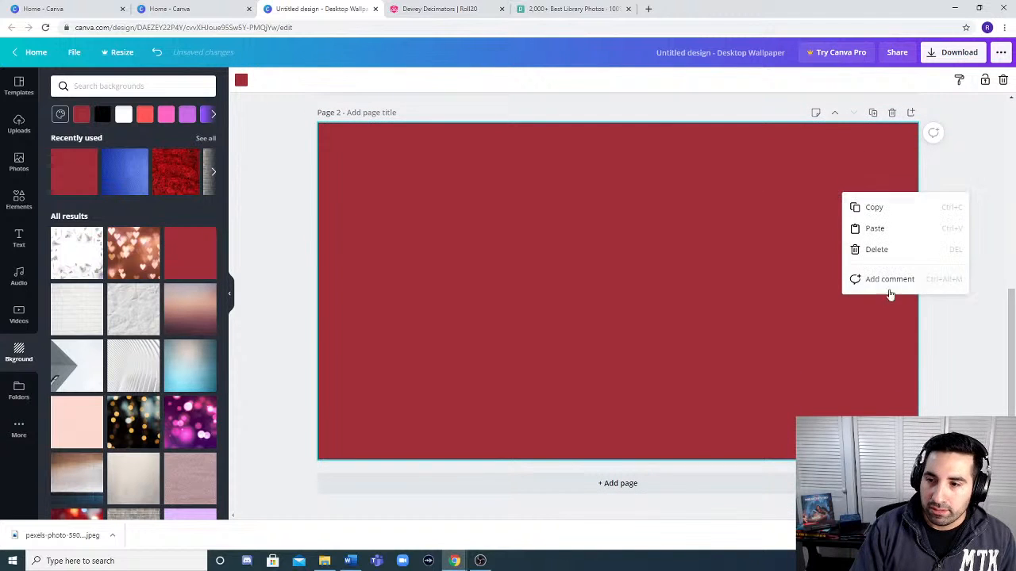
pyautogui.click(876, 249)
pyautogui.scroll(3, 796, 256)
pyautogui.scroll(-3, 722, 302)
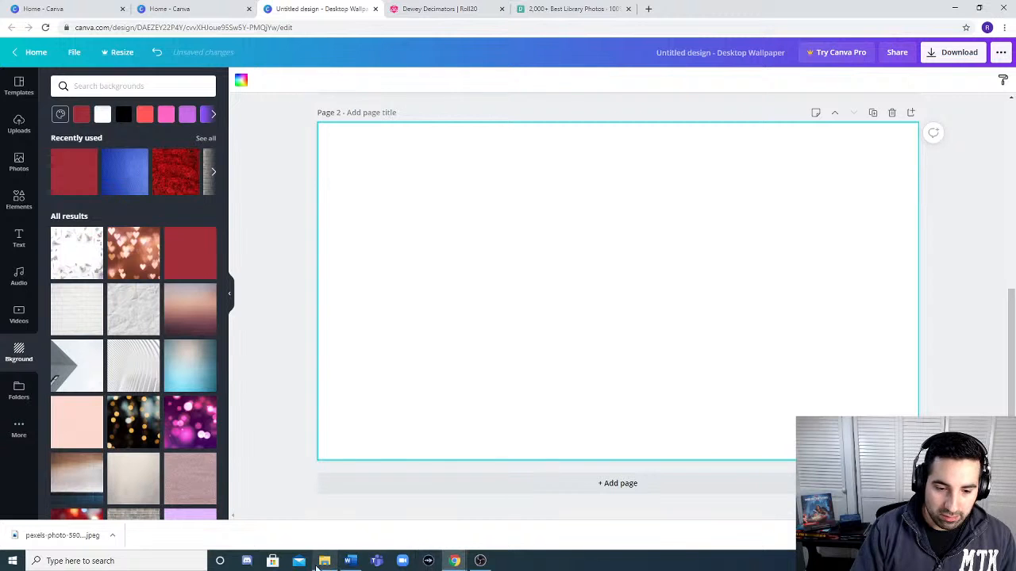
# - Upload the downloaded library photo to the blank page 2 and set it as that page's background
pyautogui.moveTo(48, 535); pyautogui.dragTo(509, 327)
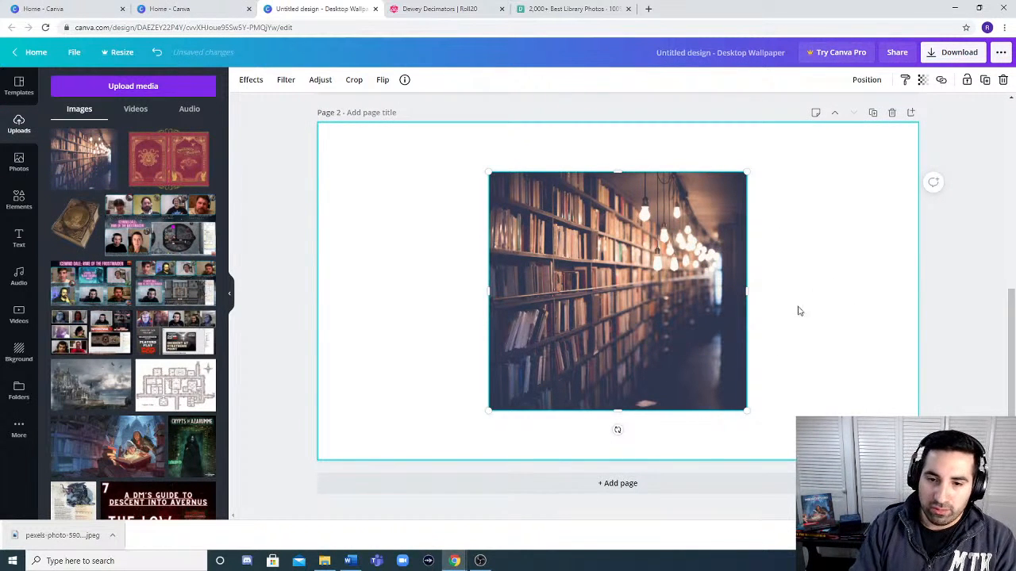
pyautogui.rightClick(660, 318)
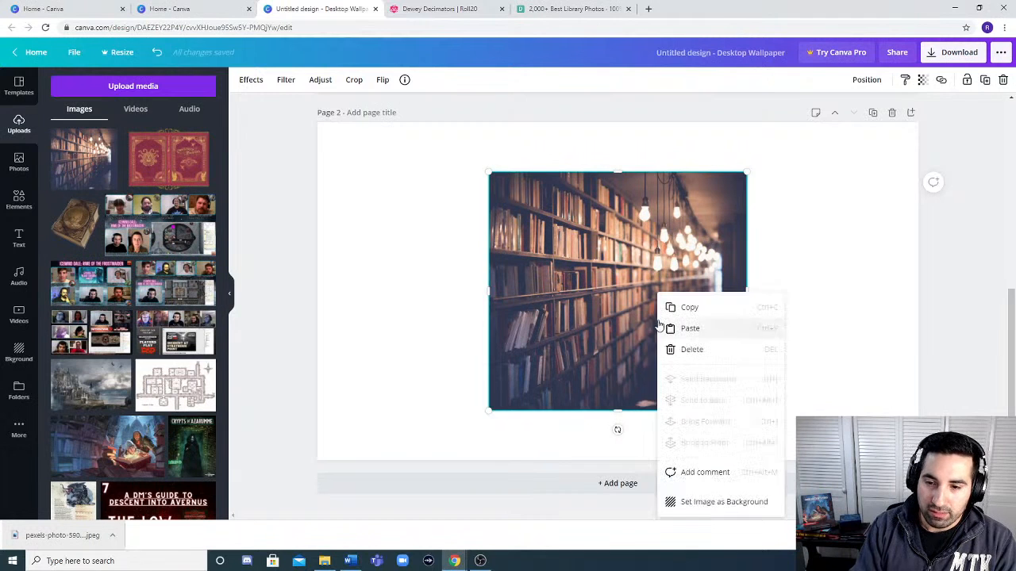
pyautogui.click(703, 502)
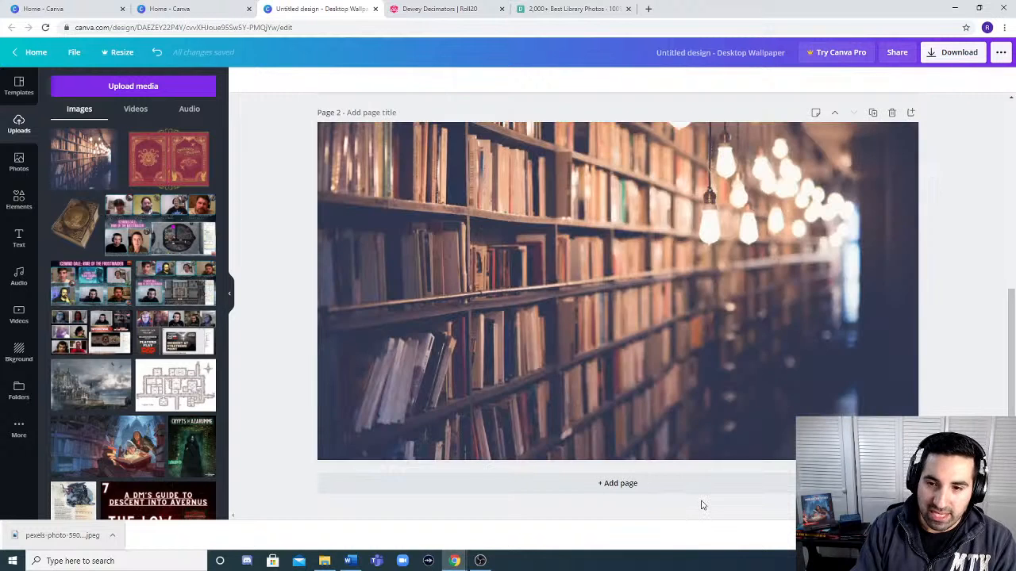
# - Reposition the page 2 background photo upward so its lower part with the floor fills the page
pyautogui.doubleClick(683, 299)
pyautogui.moveTo(682, 375); pyautogui.dragTo(873, 117)
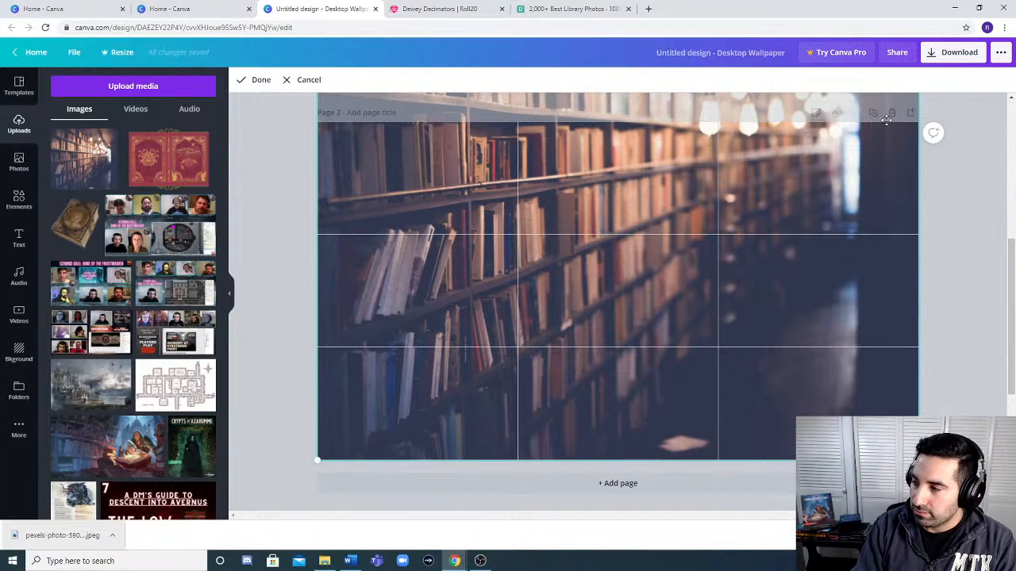
pyautogui.click(957, 185)
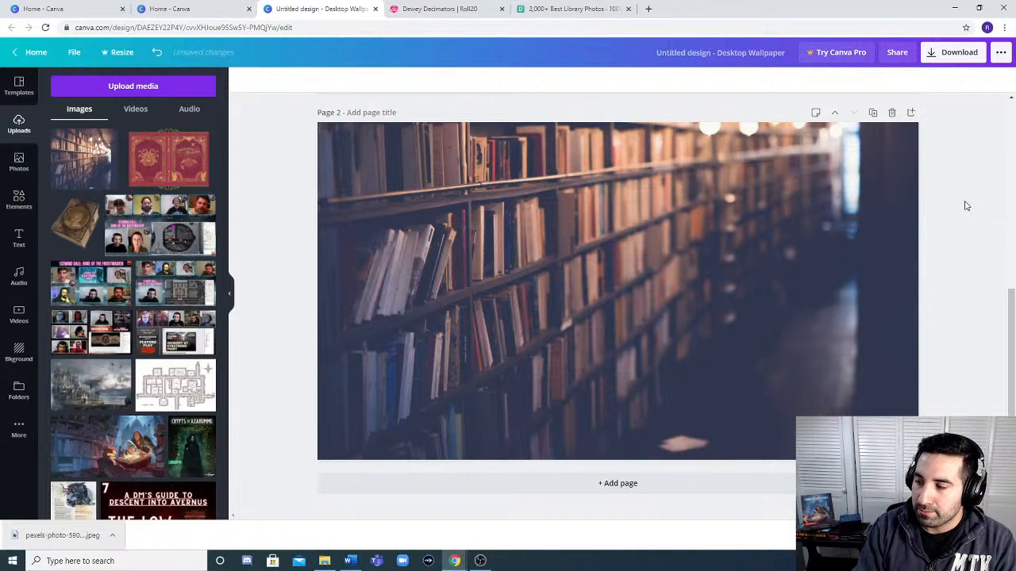
# - Enlarge the library photo slightly within the page 2 background crop and adjust its position
pyautogui.doubleClick(717, 264)
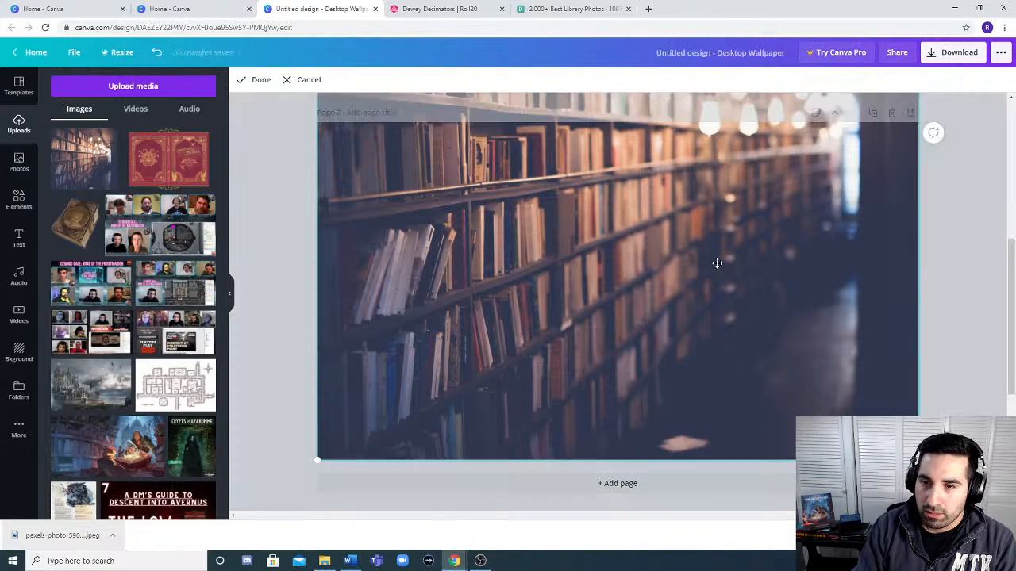
pyautogui.moveTo(918, 461); pyautogui.dragTo(955, 492)
pyautogui.press('Return')
pyautogui.moveTo(848, 383); pyautogui.dragTo(824, 265)
pyautogui.doubleClick(841, 321)
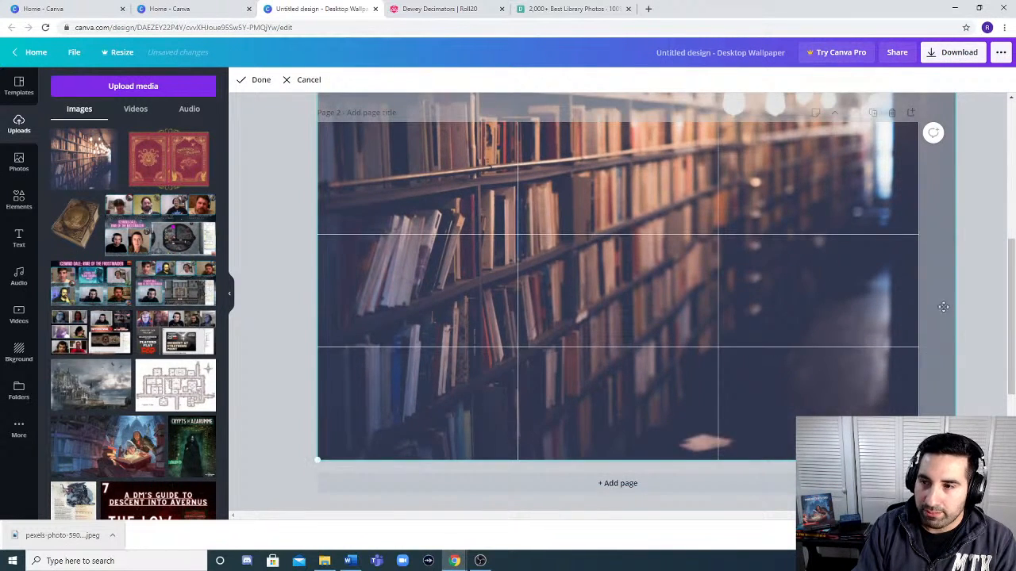
pyautogui.moveTo(869, 304); pyautogui.dragTo(872, 307)
pyautogui.click(981, 290)
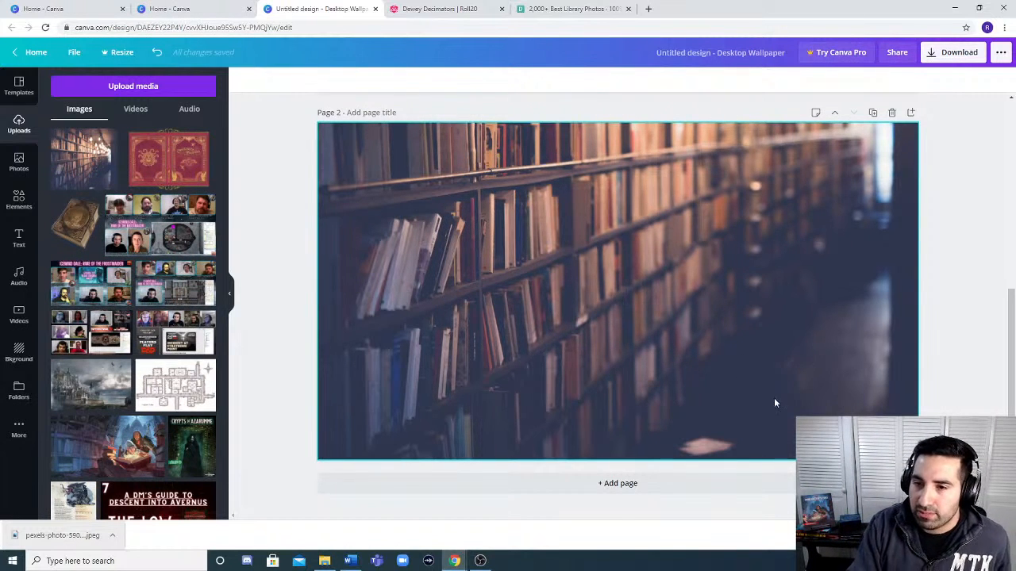
# - Apply the Selfie filter at intensity 100 to the red background on page 1
pyautogui.scroll(5, 776, 403)
pyautogui.click(651, 243)
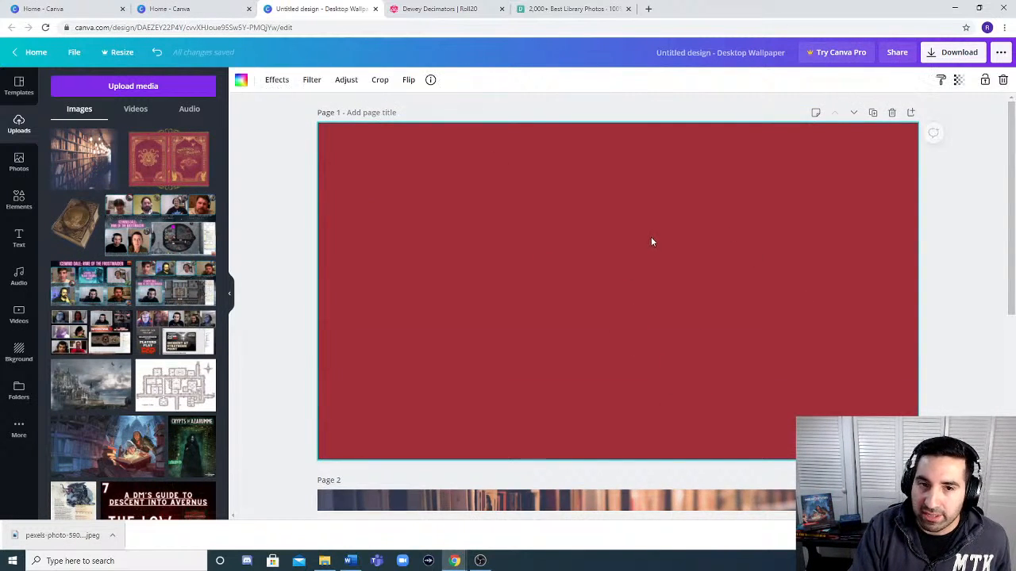
pyautogui.click(311, 79)
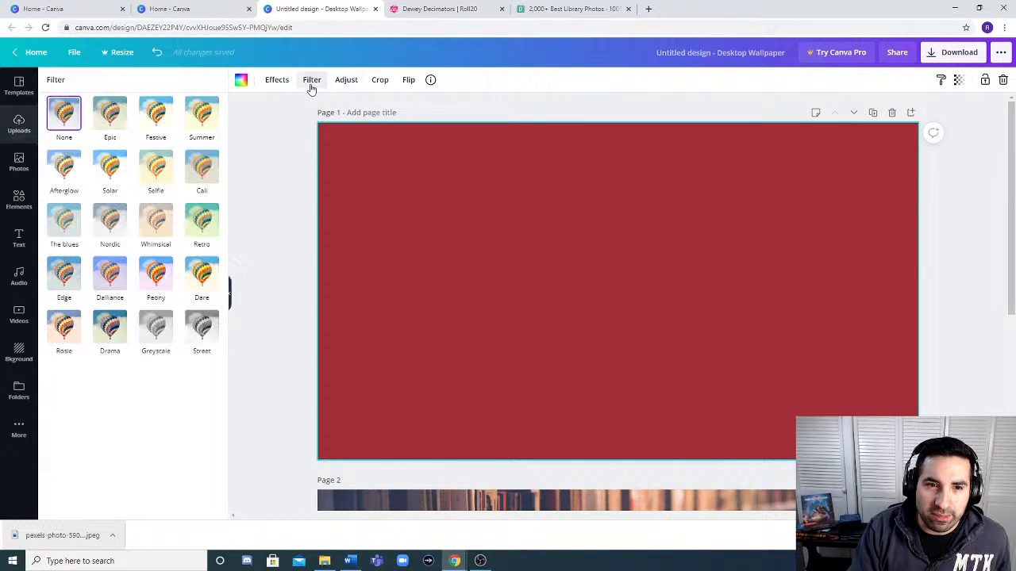
pyautogui.click(156, 169)
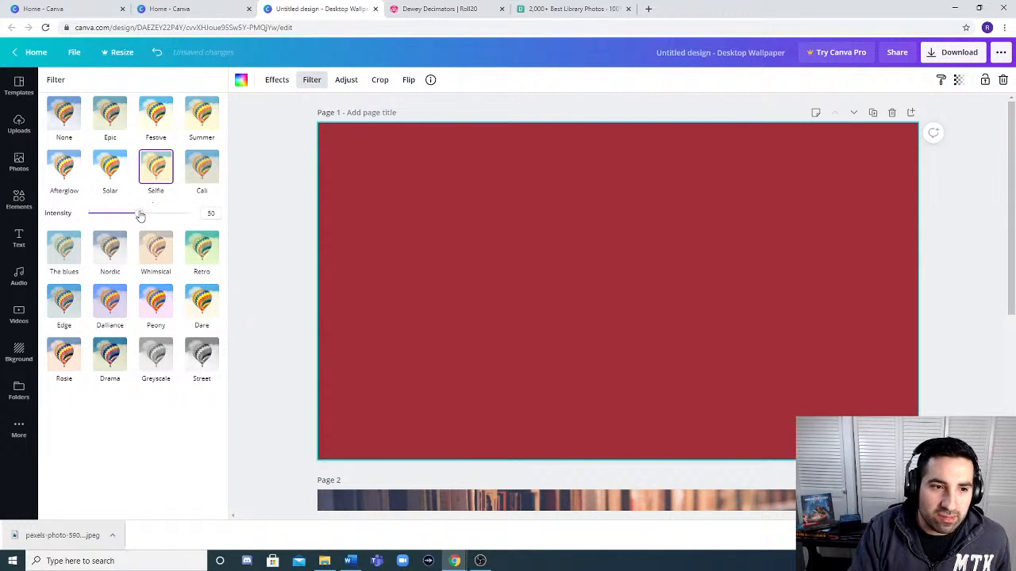
pyautogui.moveTo(140, 216); pyautogui.dragTo(281, 220)
pyautogui.doubleClick(457, 176)
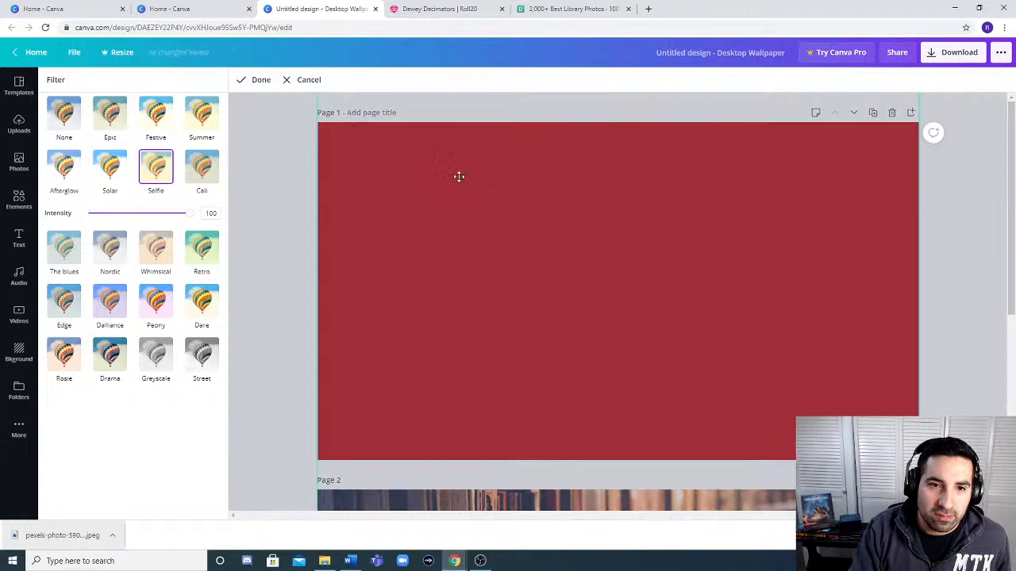
pyautogui.click(262, 80)
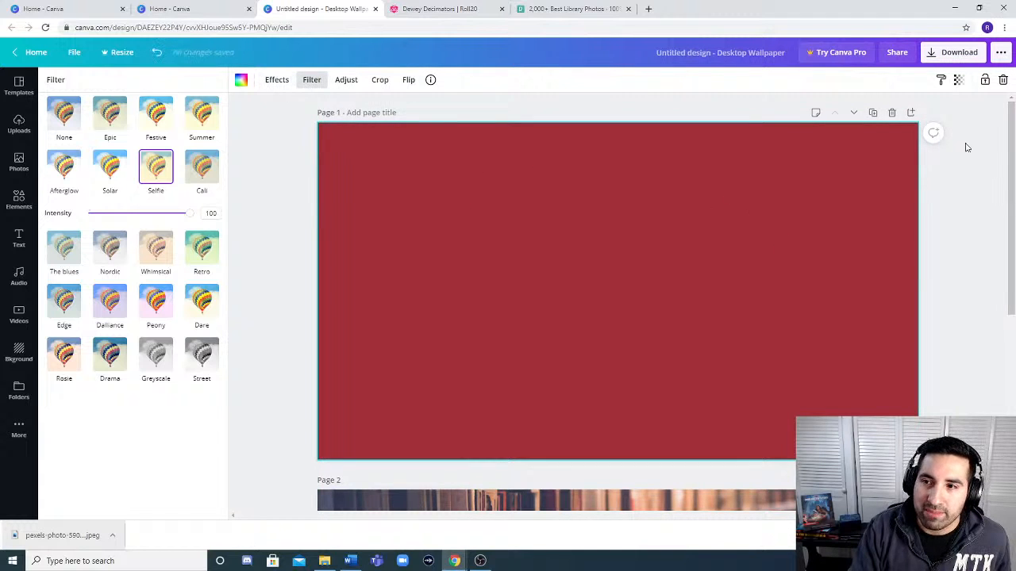
pyautogui.click(292, 177)
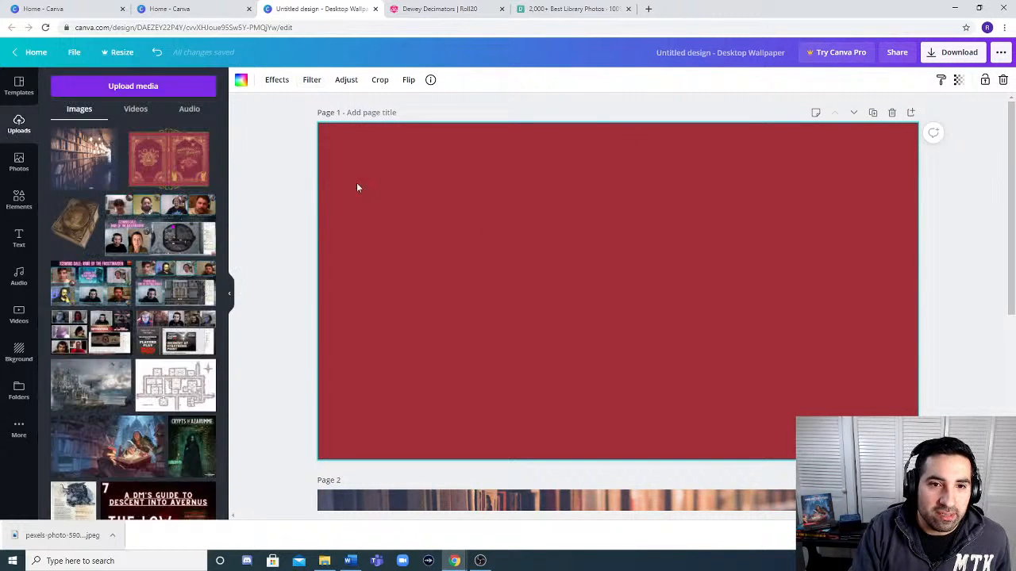
# - Add a square shape to page 2, resize it into a small landscape rectangle and place it near the page's upper-left corner
pyautogui.scroll(-5, 613, 307)
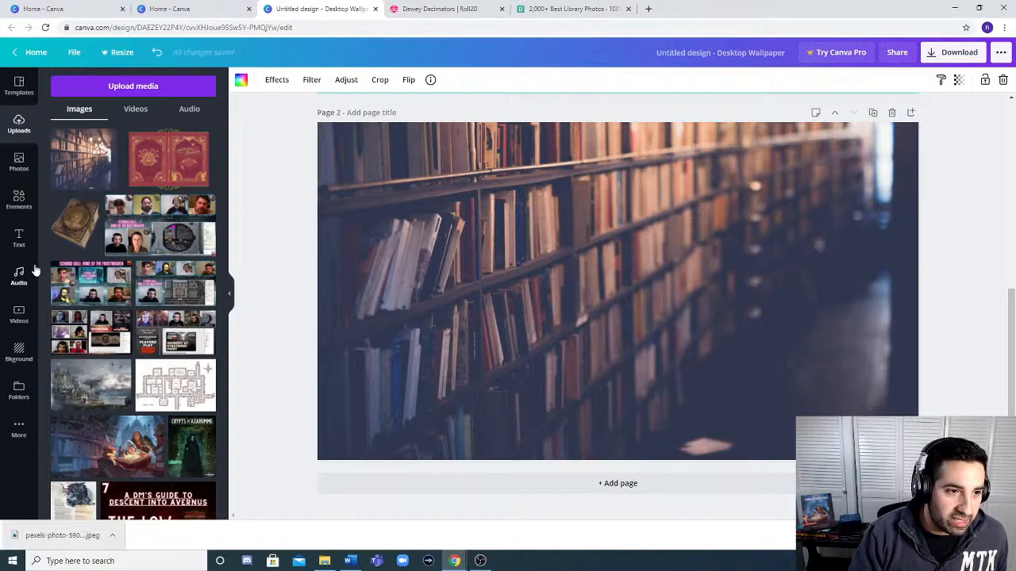
pyautogui.click(20, 208)
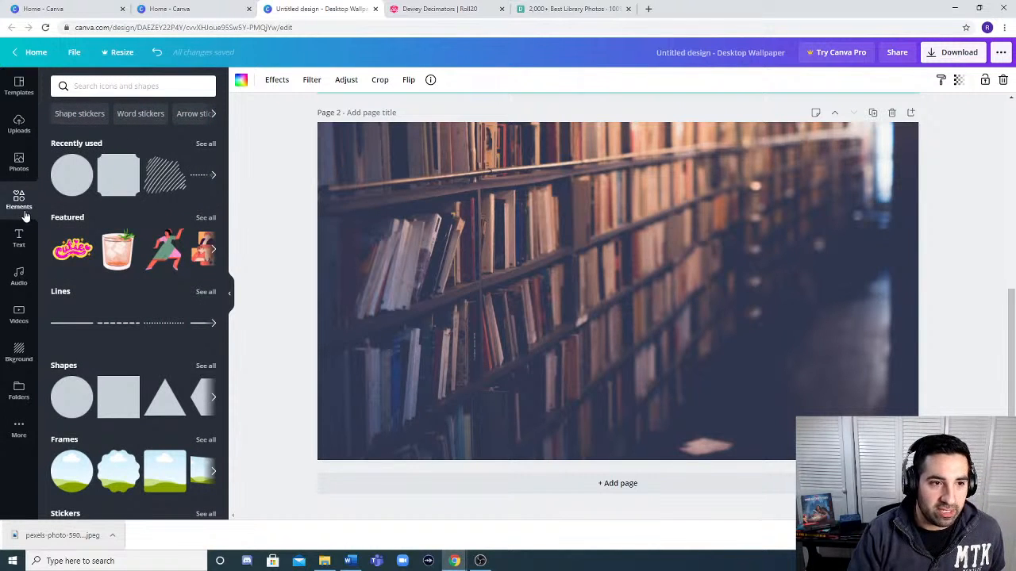
pyautogui.scroll(-1, 139, 351)
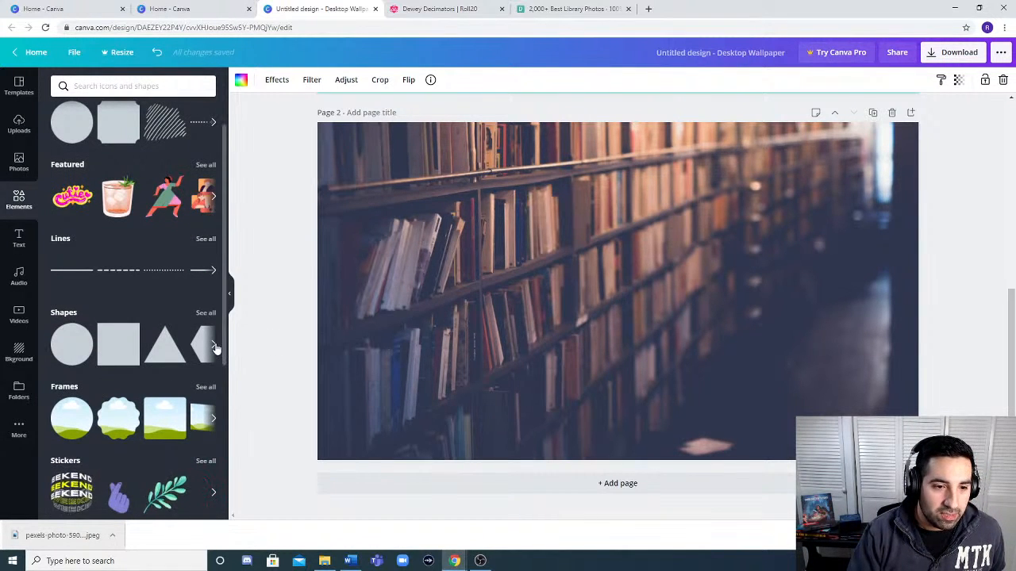
pyautogui.click(214, 347)
pyautogui.click(55, 346)
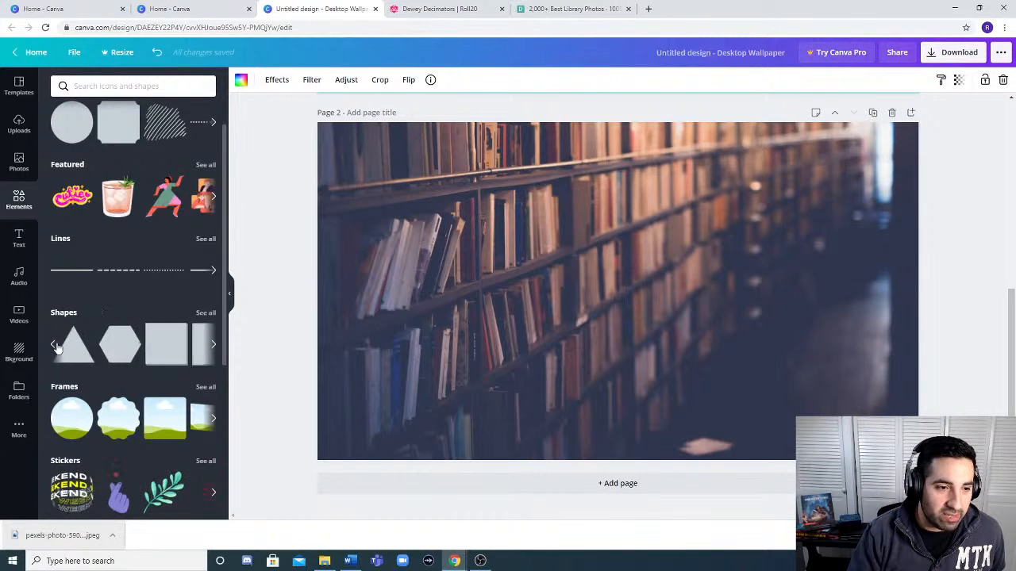
pyautogui.click(118, 344)
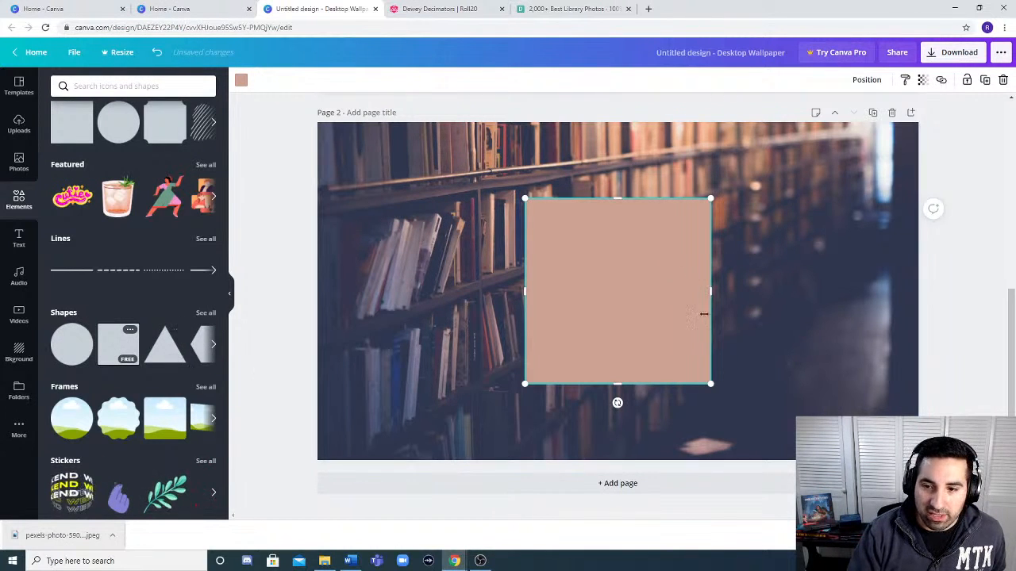
pyautogui.moveTo(711, 291); pyautogui.dragTo(793, 292)
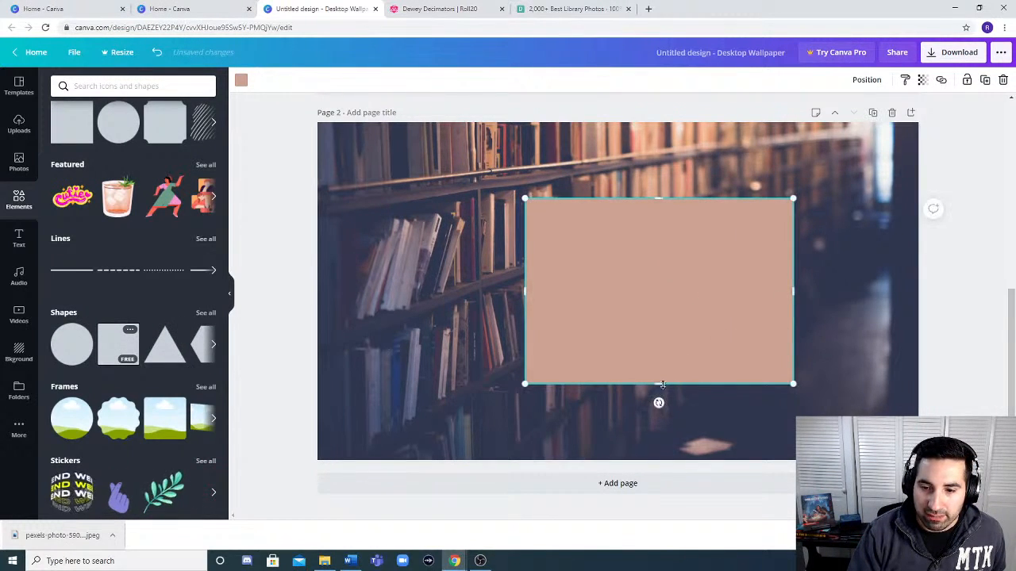
pyautogui.moveTo(798, 384); pyautogui.dragTo(721, 307)
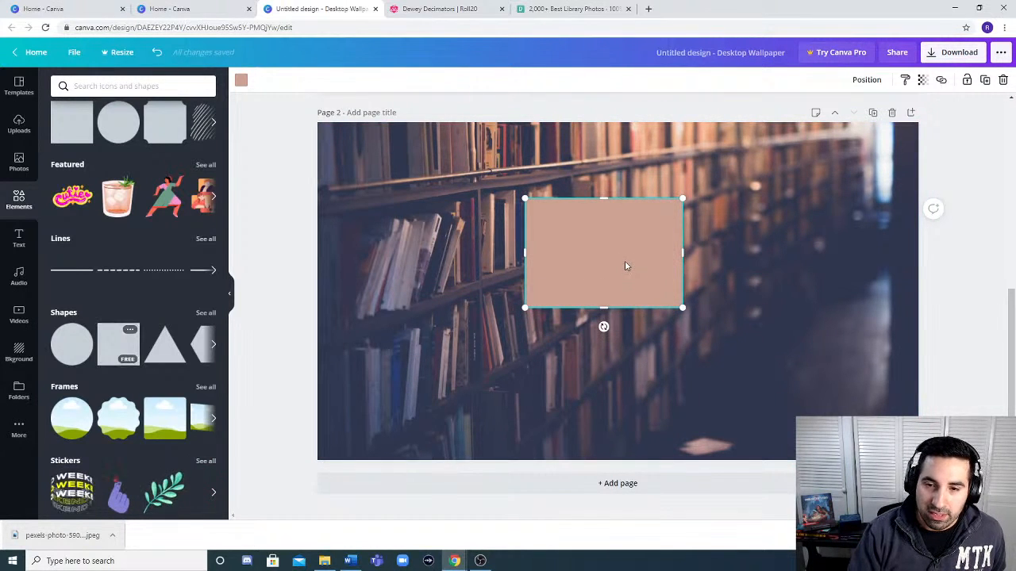
pyautogui.moveTo(625, 267); pyautogui.dragTo(449, 205)
# - Copy the rectangle and paste three duplicates, placing two beside it and one below it
pyautogui.rightClick(451, 203)
pyautogui.click(484, 217)
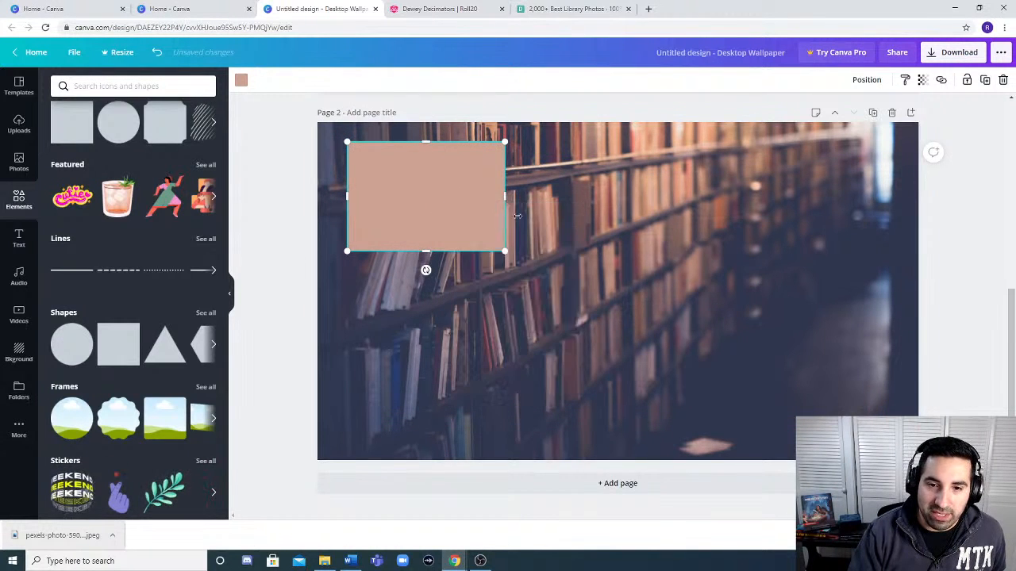
pyautogui.rightClick(585, 208)
pyautogui.click(621, 241)
pyautogui.moveTo(395, 190); pyautogui.dragTo(620, 189)
pyautogui.rightClick(743, 190)
pyautogui.click(793, 224)
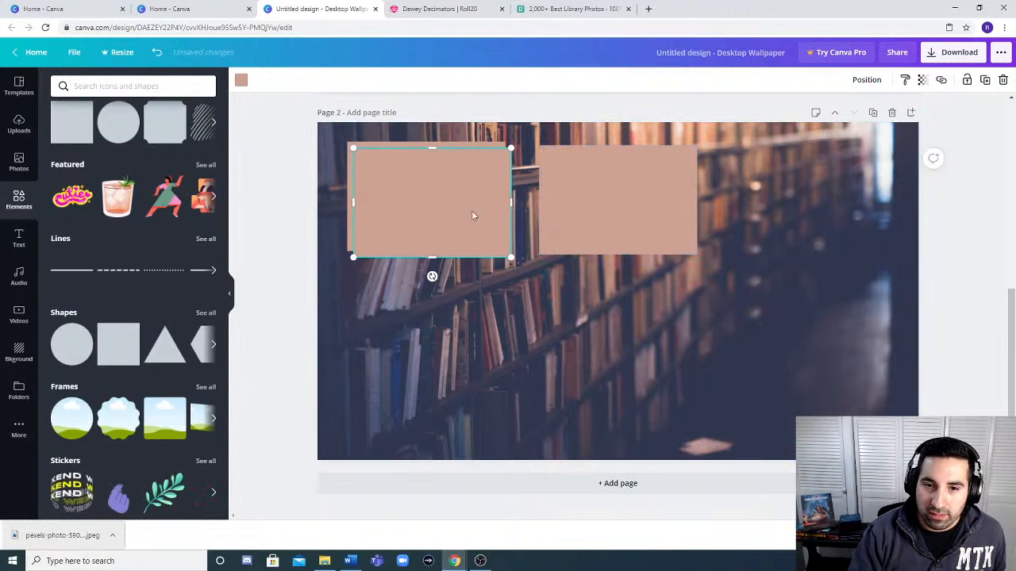
pyautogui.moveTo(471, 210); pyautogui.dragTo(469, 345)
pyautogui.rightClick(623, 320)
pyautogui.click(644, 356)
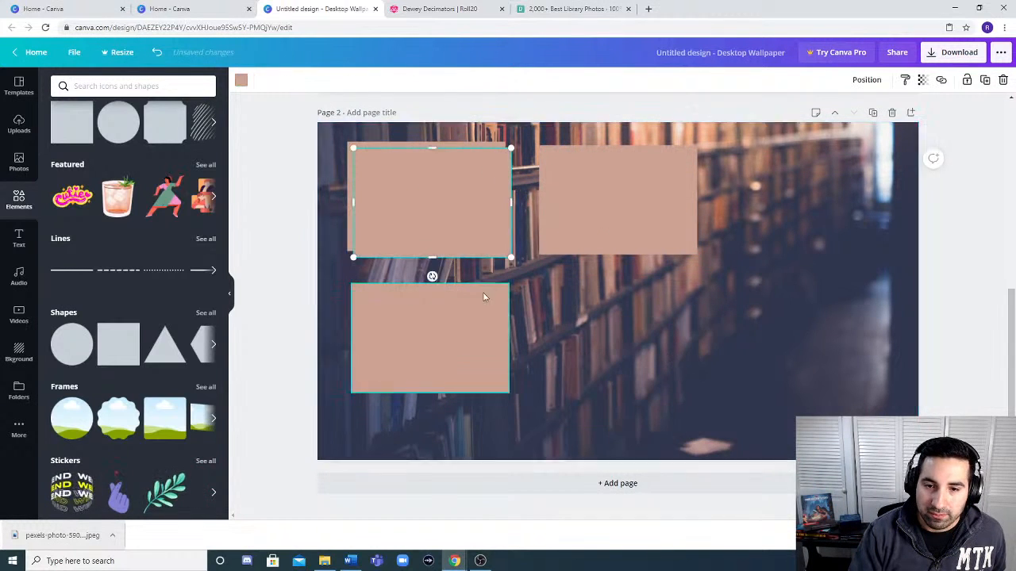
pyautogui.moveTo(451, 201); pyautogui.dragTo(798, 209)
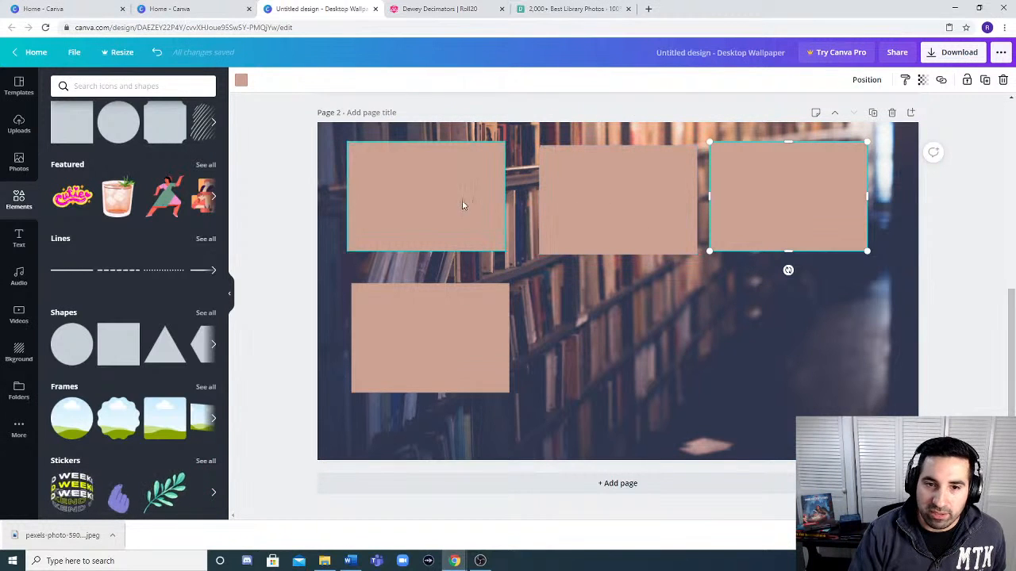
# - Align the four rectangles in one row along page 2's top edge, overlapping some so all fit within the page width
pyautogui.moveTo(462, 204); pyautogui.dragTo(441, 188)
pyautogui.moveTo(621, 227); pyautogui.dragTo(578, 211)
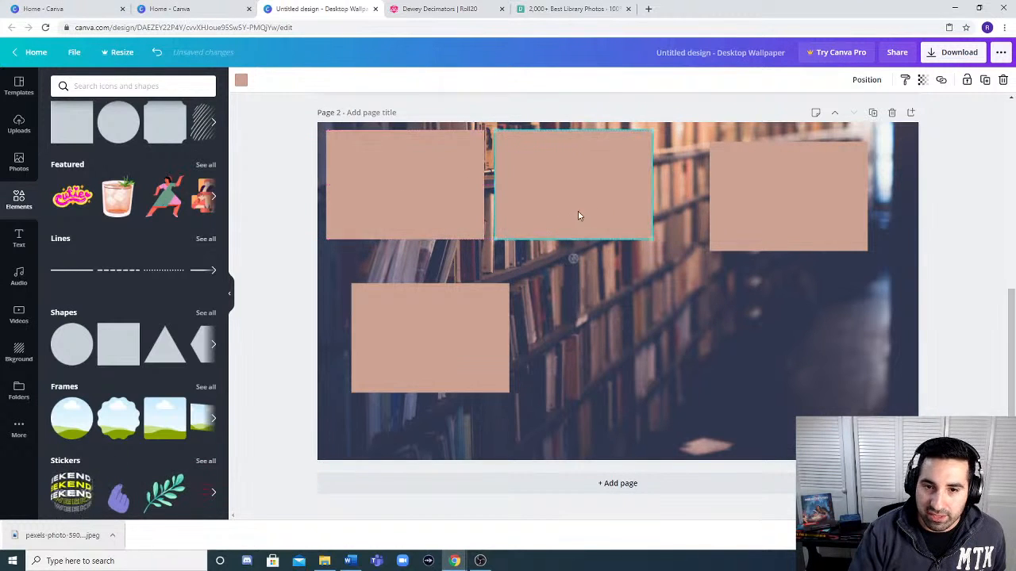
pyautogui.moveTo(814, 190); pyautogui.dragTo(790, 175)
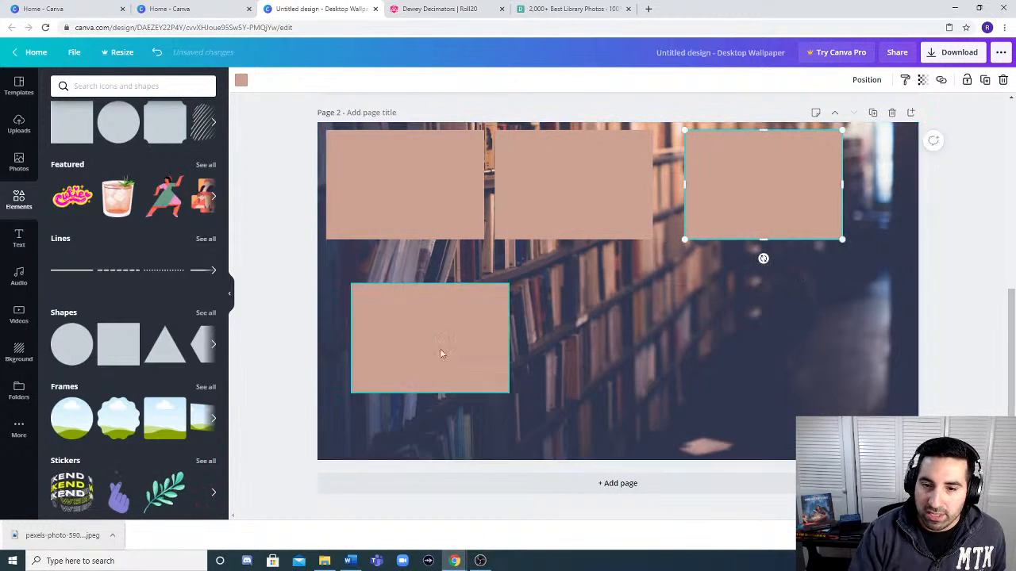
pyautogui.moveTo(442, 352); pyautogui.dragTo(891, 201)
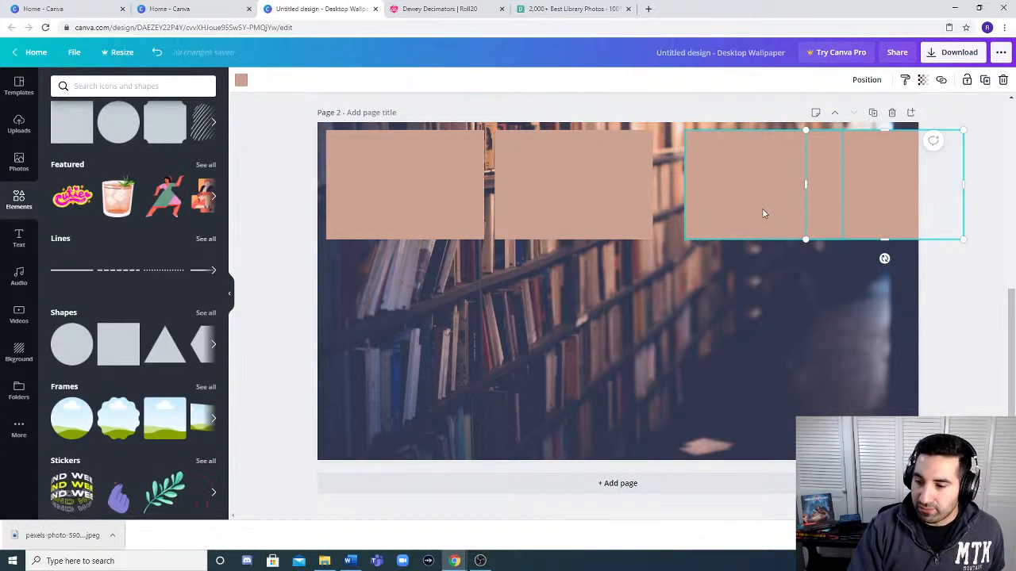
pyautogui.moveTo(763, 210); pyautogui.dragTo(718, 211)
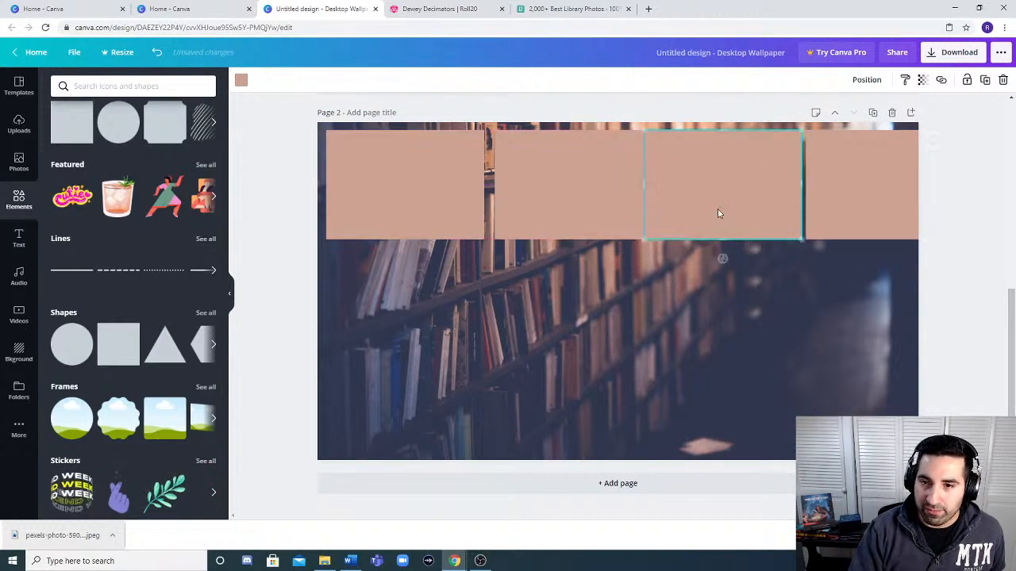
pyautogui.moveTo(603, 209); pyautogui.dragTo(547, 204)
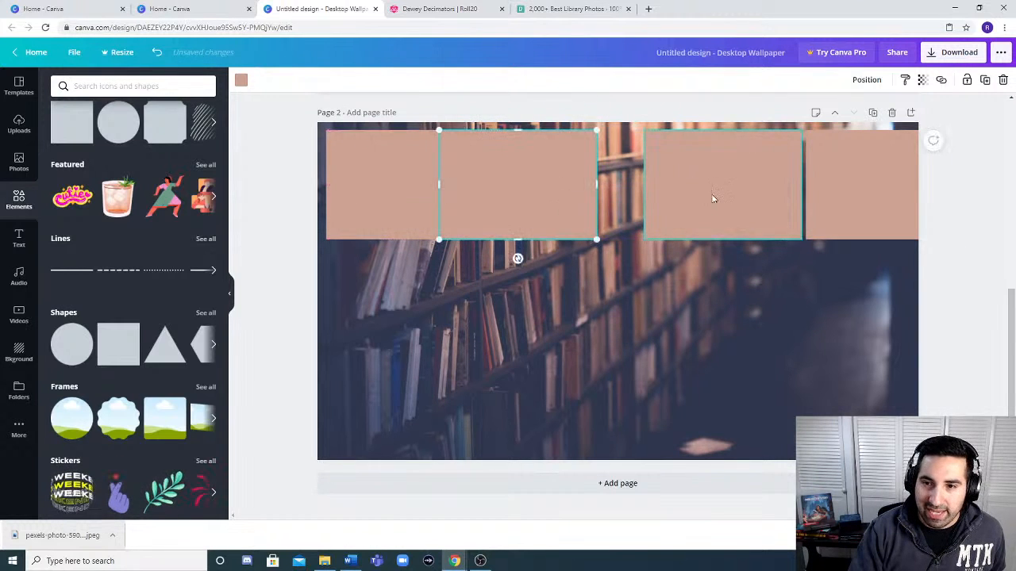
pyautogui.moveTo(714, 198); pyautogui.dragTo(641, 198)
pyautogui.click(843, 203)
pyautogui.moveTo(844, 203); pyautogui.dragTo(764, 201)
# - Scale down the four rectangles together and spread them across the page width with gaps between them
pyautogui.moveTo(870, 298); pyautogui.dragTo(320, 123)
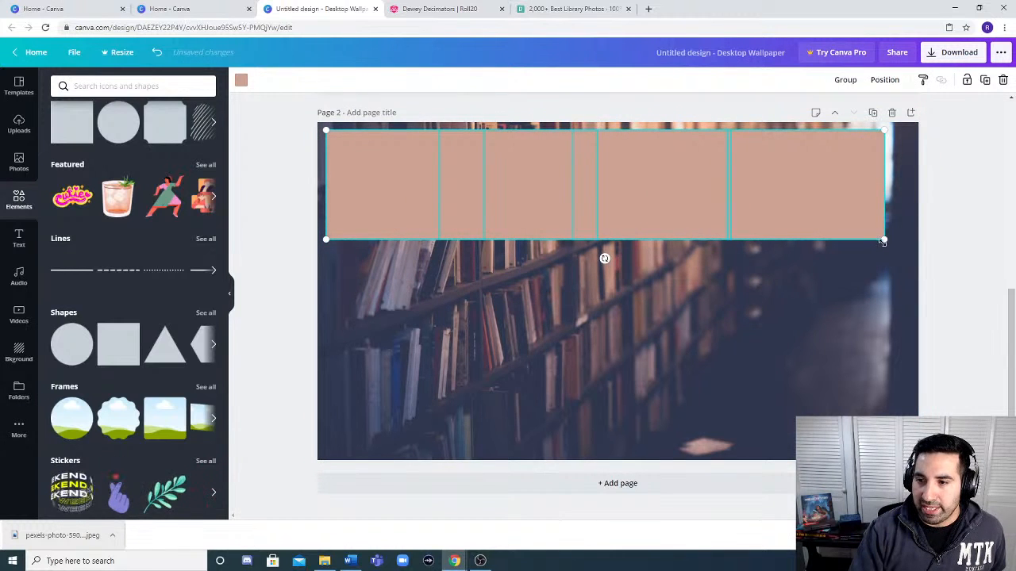
pyautogui.moveTo(884, 239); pyautogui.dragTo(798, 223)
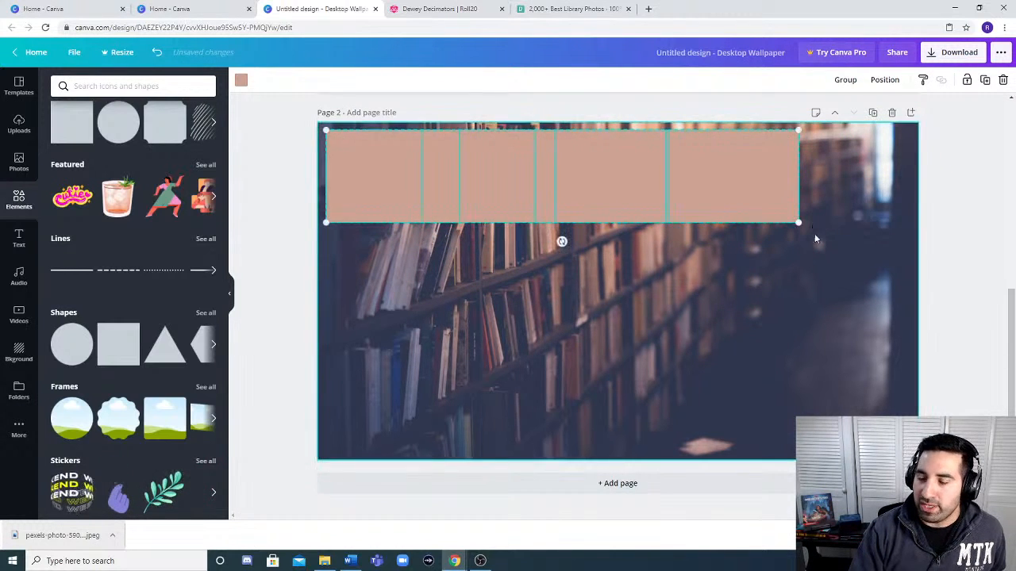
pyautogui.click(757, 255)
pyautogui.moveTo(754, 194); pyautogui.dragTo(865, 195)
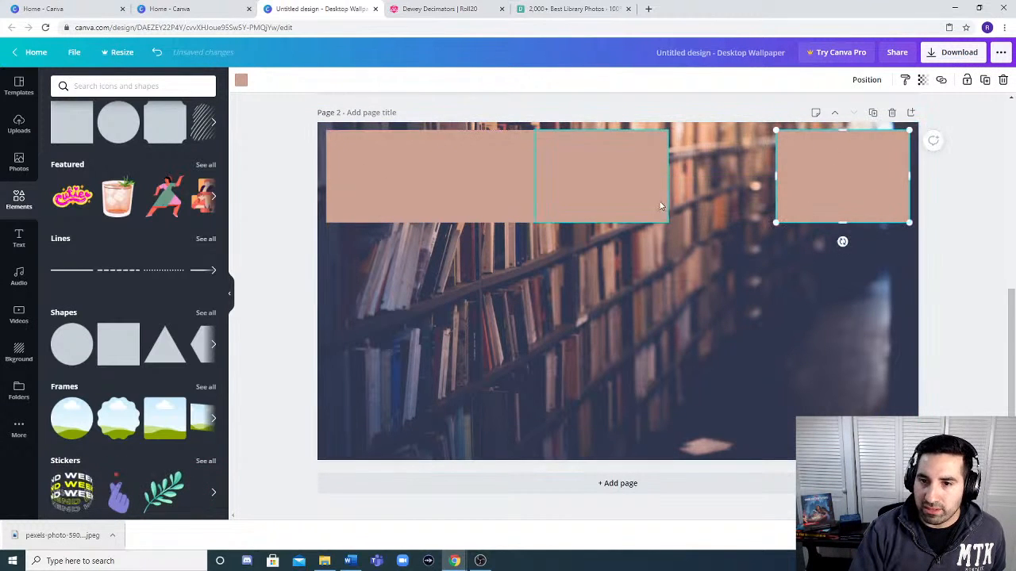
pyautogui.moveTo(656, 202); pyautogui.dragTo(746, 204)
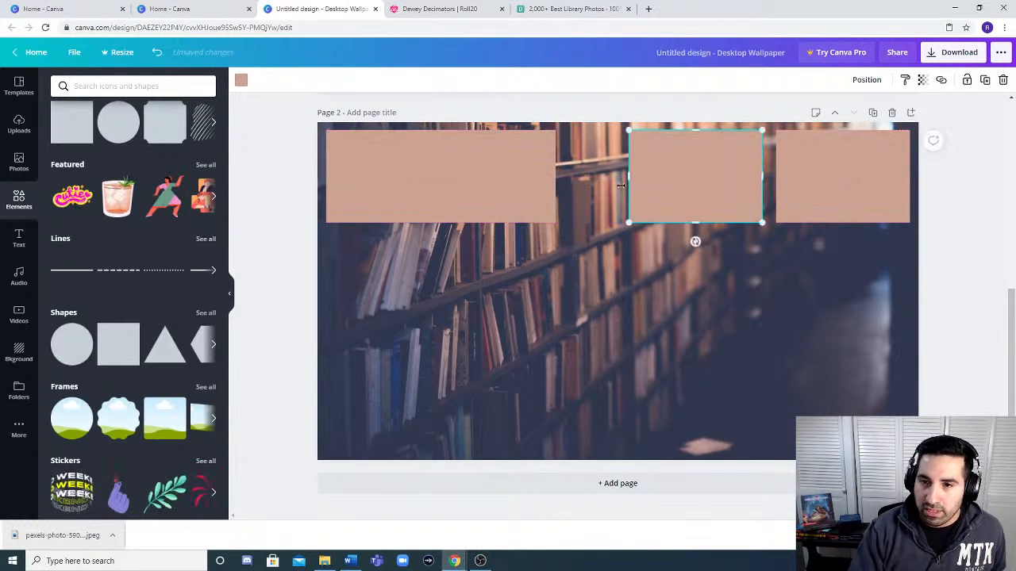
pyautogui.click(537, 201)
pyautogui.moveTo(536, 200); pyautogui.dragTo(588, 200)
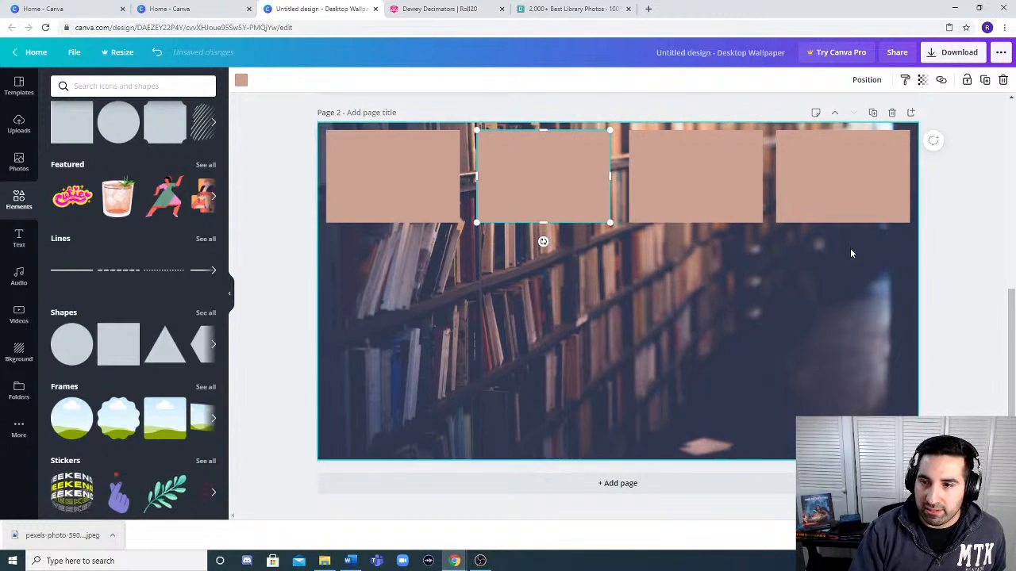
# - Space the four rectangles evenly in the horizontal direction
pyautogui.moveTo(867, 251); pyautogui.dragTo(445, 167)
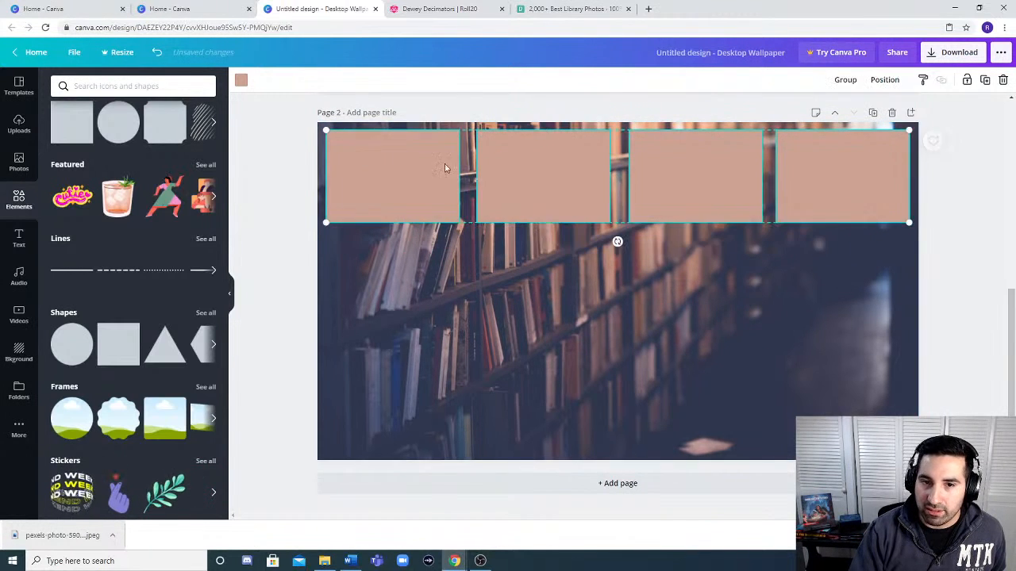
pyautogui.click(884, 80)
pyautogui.click(844, 264)
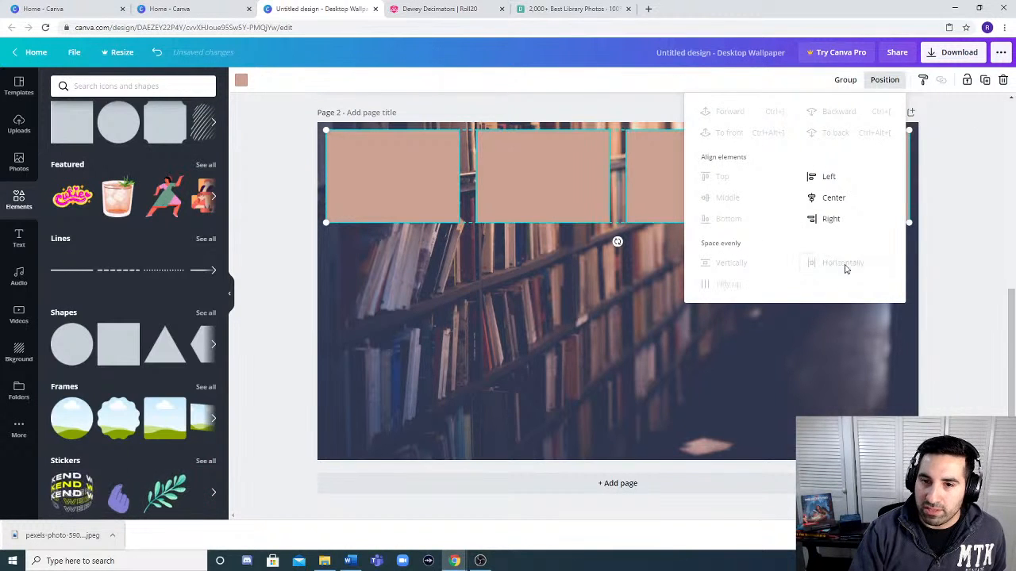
pyautogui.click(647, 313)
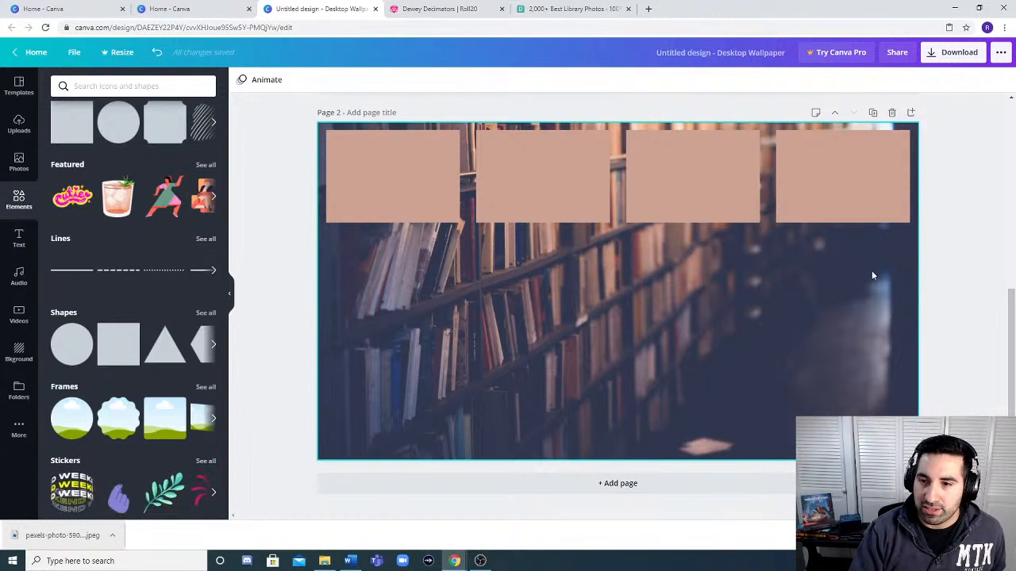
# - Group the four rectangles and shift the group slightly downward from the page's top edge
pyautogui.moveTo(871, 275); pyautogui.dragTo(406, 173)
pyautogui.click(841, 79)
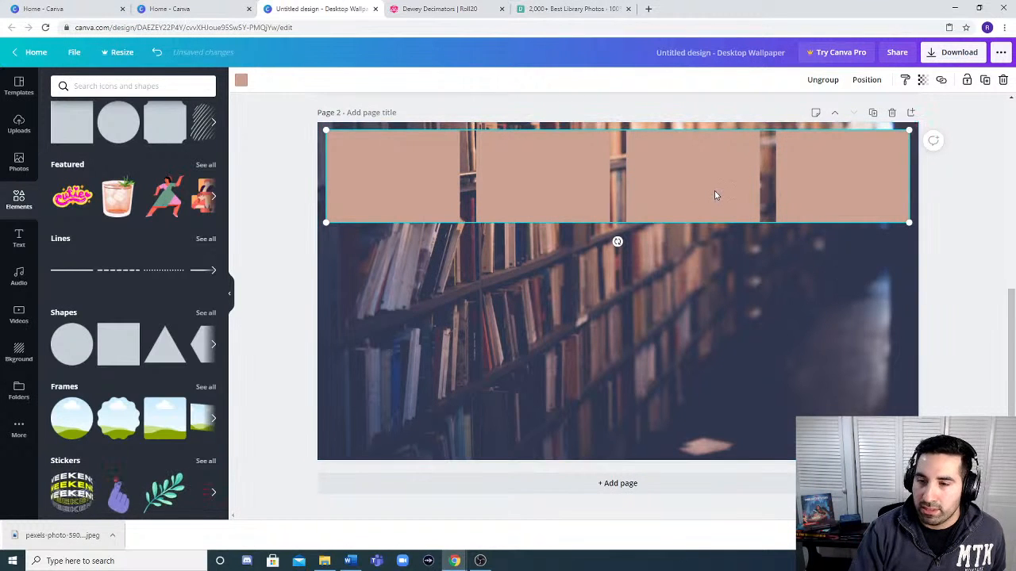
pyautogui.moveTo(714, 191)
pyautogui.mouseDown()
pyautogui.moveTo(709, 220)
pyautogui.moveTo(727, 201)
pyautogui.moveTo(706, 202)
pyautogui.moveTo(714, 193)
pyautogui.mouseUp()
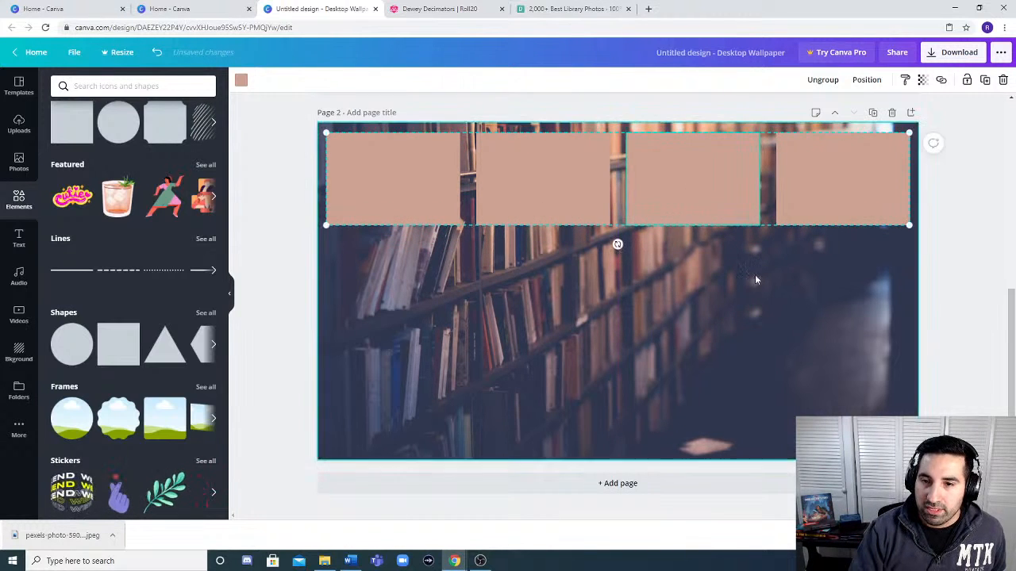
pyautogui.click(761, 281)
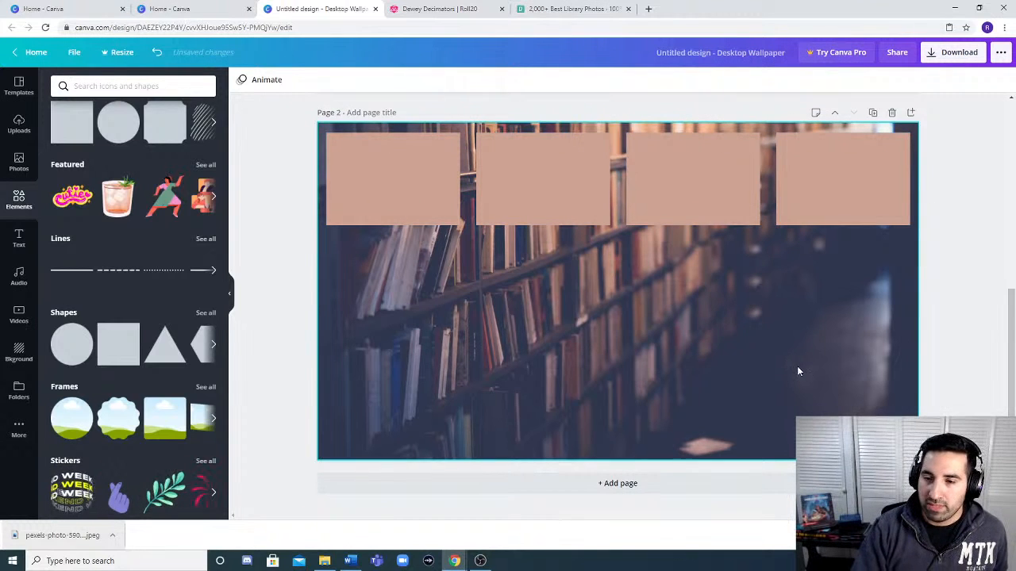
# - Paste a fifth rectangle onto page 2, make it a larger landscape rectangle and place it below the row
pyautogui.scroll(2, 254, 310)
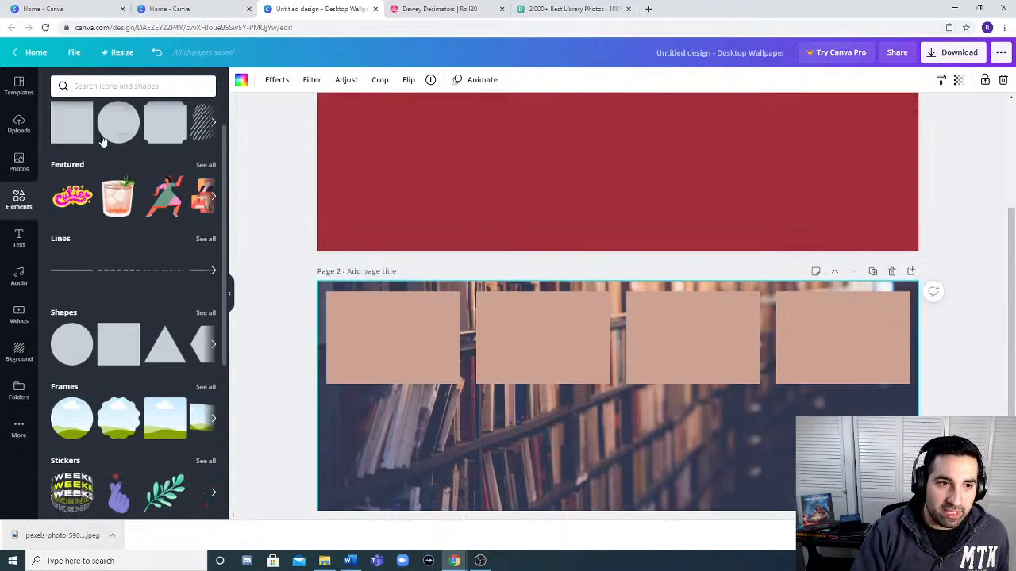
pyautogui.scroll(-2, 559, 344)
pyautogui.scroll(-1, 560, 344)
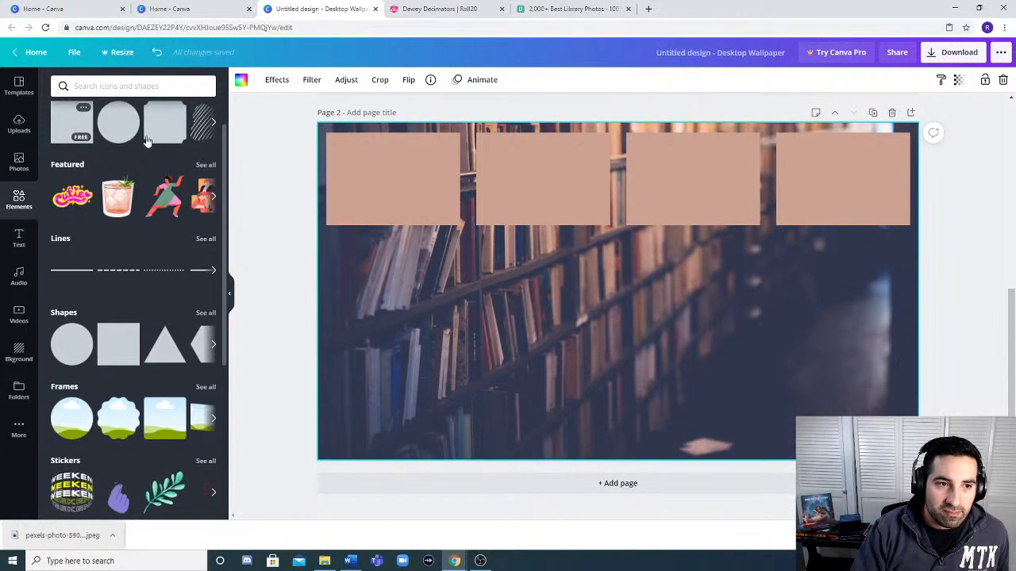
pyautogui.rightClick(590, 313)
pyautogui.click(639, 350)
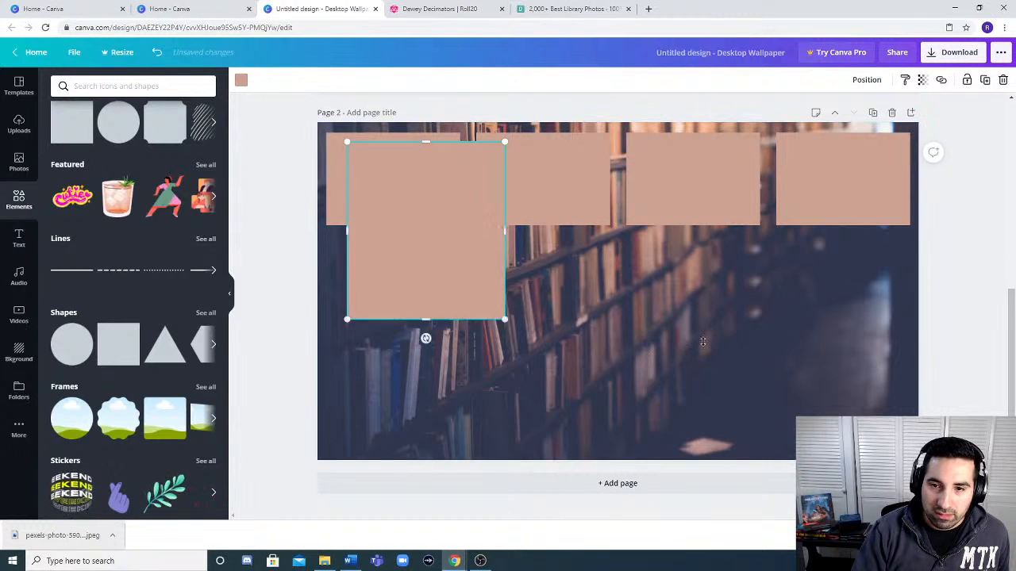
pyautogui.moveTo(702, 342); pyautogui.dragTo(638, 256)
pyautogui.moveTo(468, 216); pyautogui.dragTo(806, 394)
pyautogui.press('Escape')
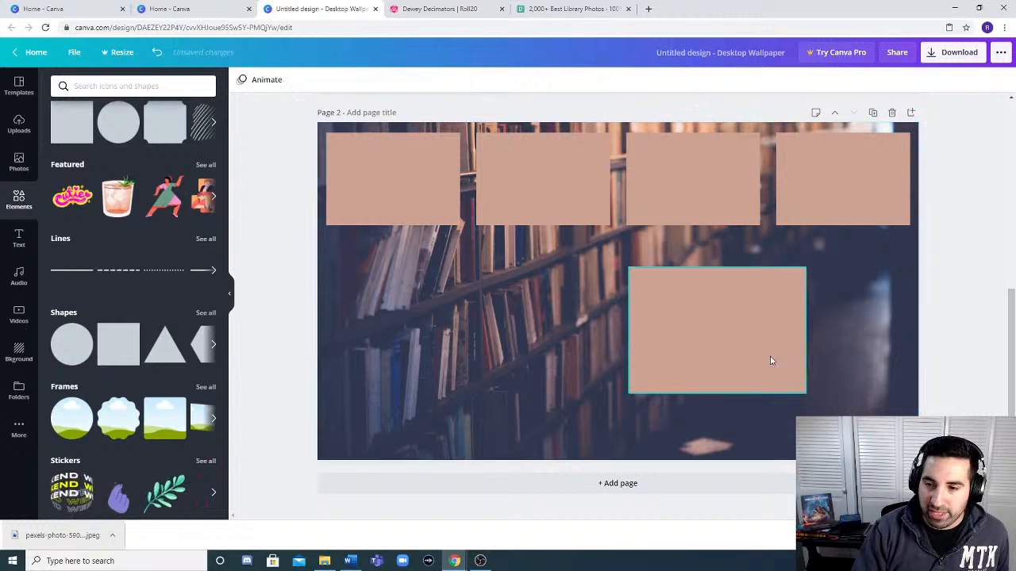
# - Move the fifth rectangle to page 2's lower-right corner and shrink it slightly to leave a margin around it
pyautogui.moveTo(749, 340); pyautogui.dragTo(841, 379)
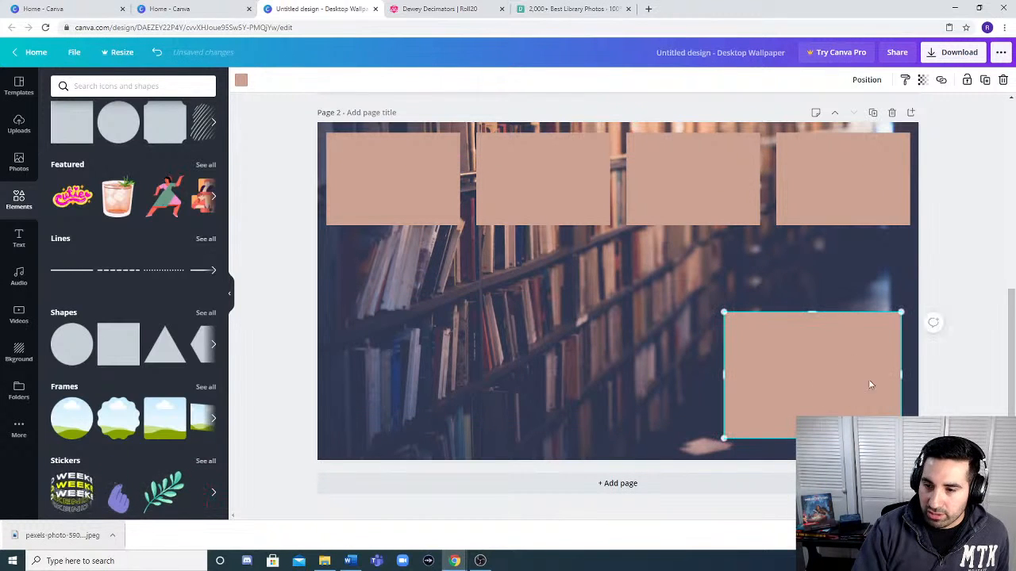
pyautogui.moveTo(900, 437); pyautogui.dragTo(878, 422)
pyautogui.moveTo(877, 421); pyautogui.dragTo(884, 427)
pyautogui.moveTo(839, 396)
pyautogui.mouseDown()
pyautogui.moveTo(846, 406)
pyautogui.moveTo(836, 390)
pyautogui.moveTo(834, 398)
pyautogui.moveTo(839, 385)
pyautogui.moveTo(848, 392)
pyautogui.mouseUp()
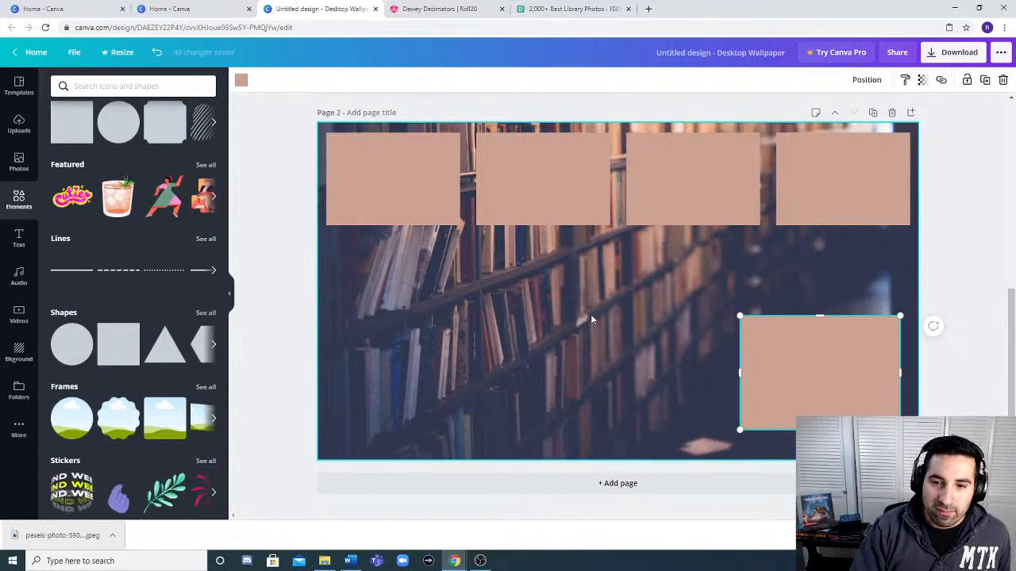
# - Recolour all five rectangles on page 2 to a fully saturated bright green as a custom colour
pyautogui.click(641, 319)
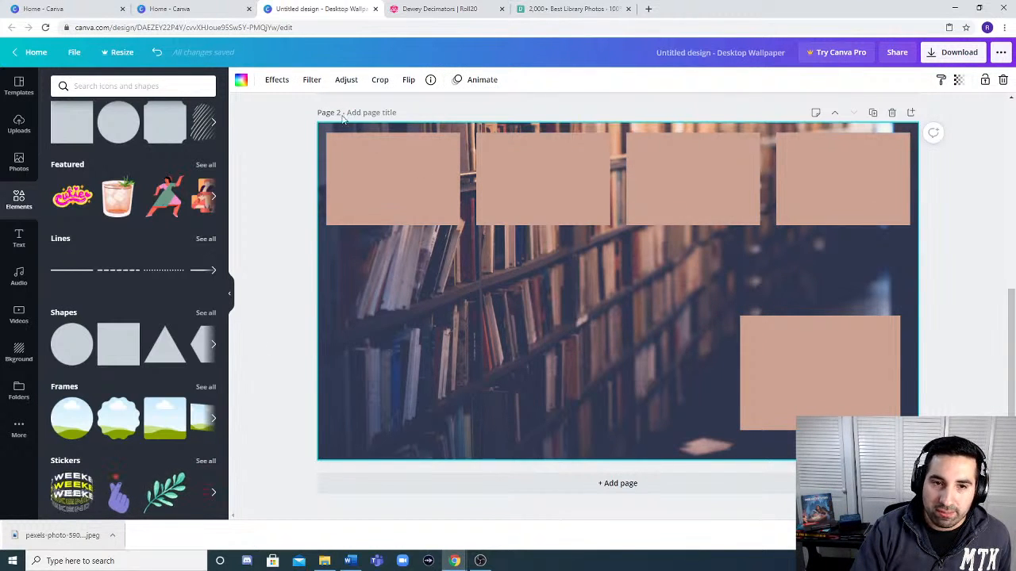
pyautogui.moveTo(325, 127); pyautogui.dragTo(837, 406)
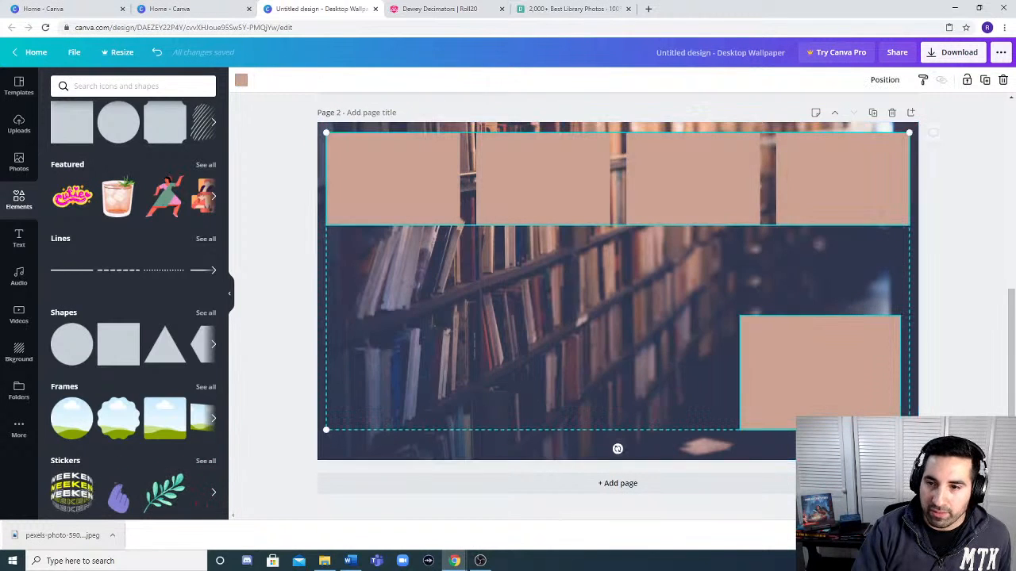
pyautogui.click(241, 80)
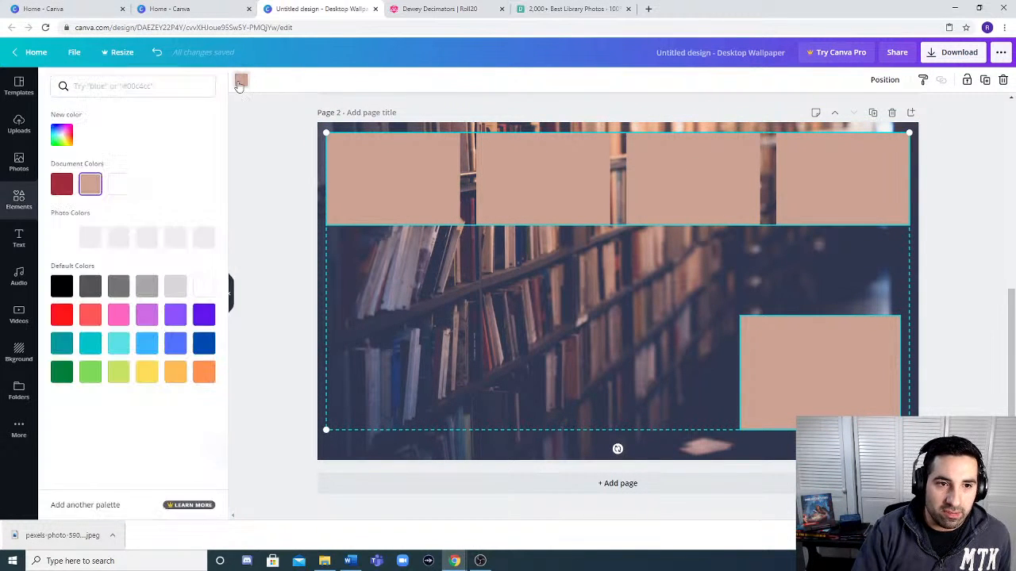
pyautogui.click(89, 372)
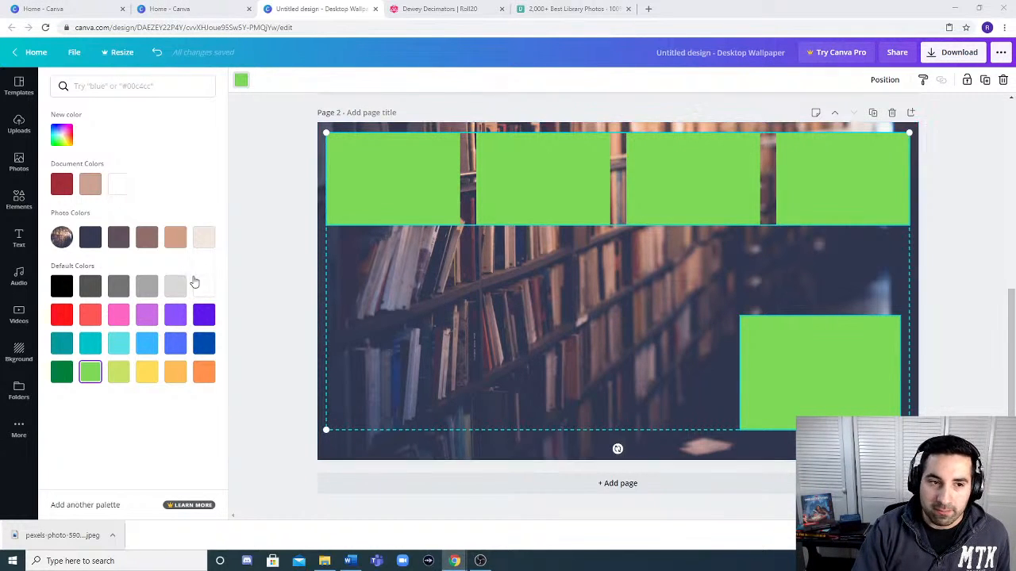
pyautogui.click(61, 135)
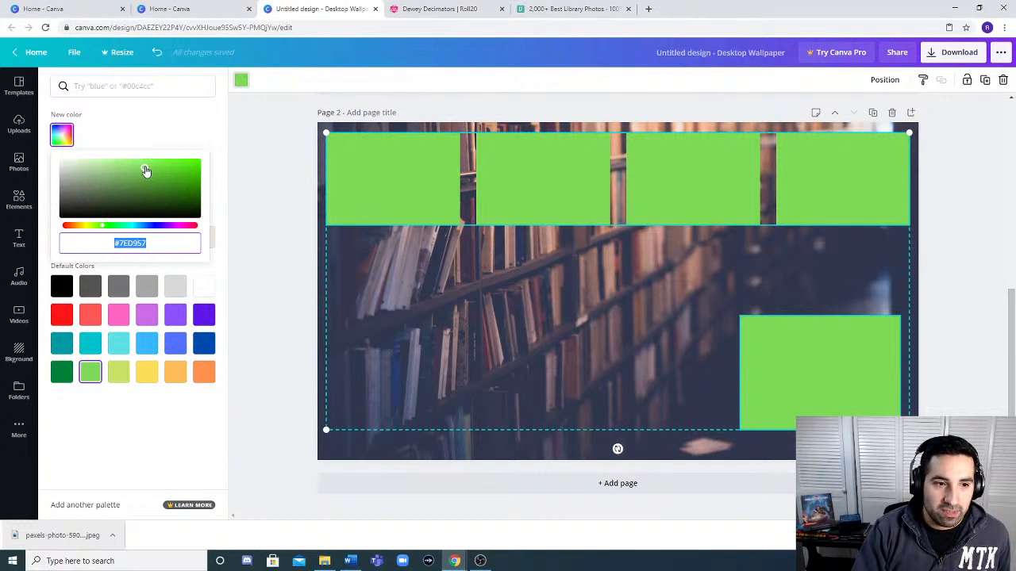
pyautogui.moveTo(146, 171); pyautogui.dragTo(222, 154)
pyautogui.click(254, 146)
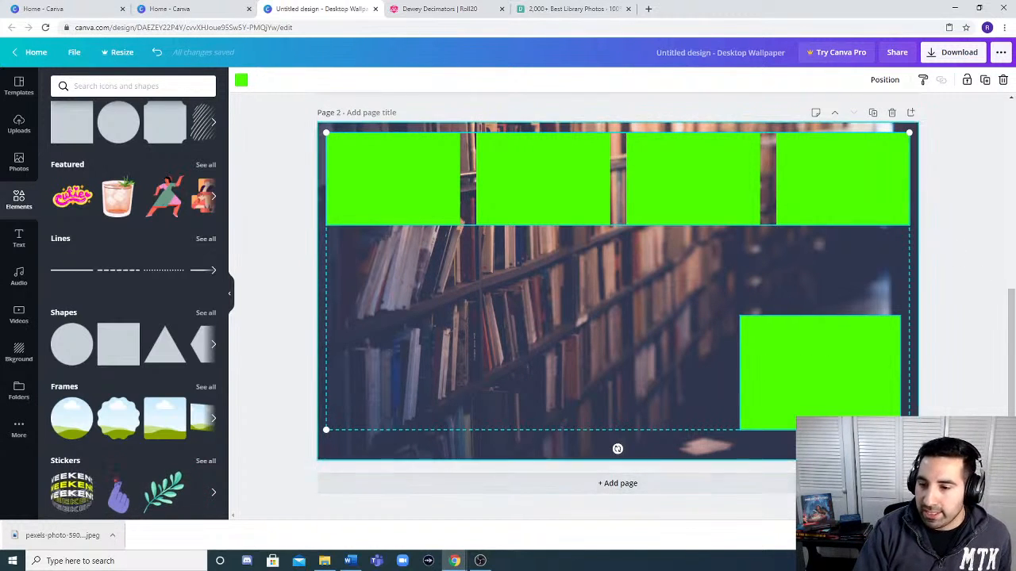
# - Shift the large lower rectangle slightly left and upward to widen its margin from the page's corner
pyautogui.click(872, 445)
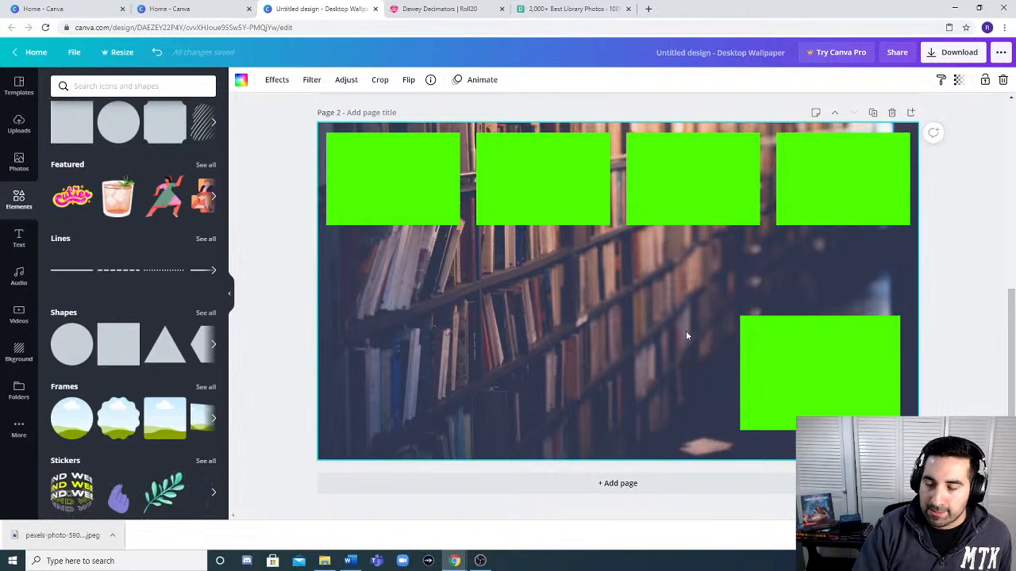
pyautogui.moveTo(844, 356); pyautogui.dragTo(826, 355)
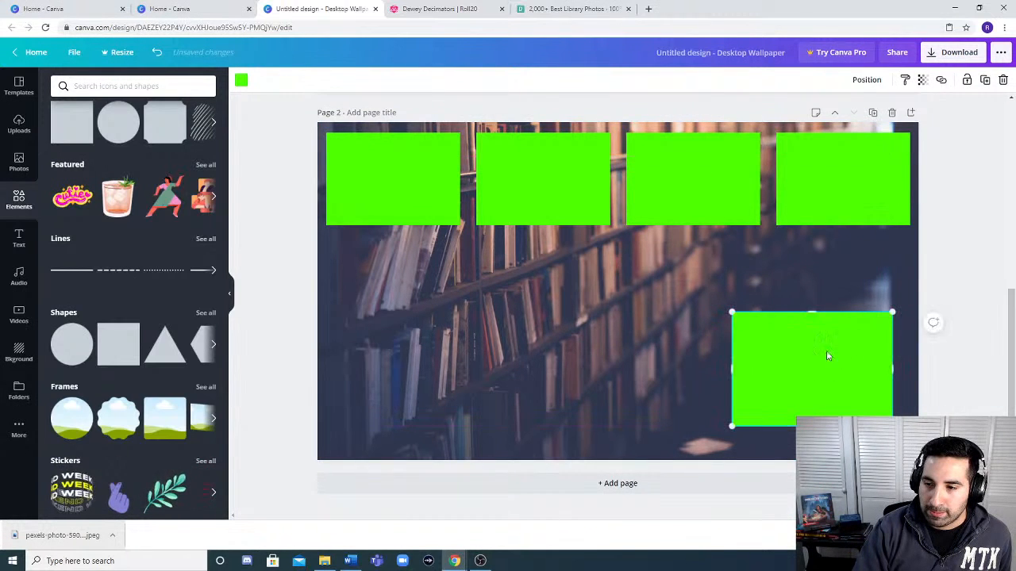
pyautogui.click(647, 327)
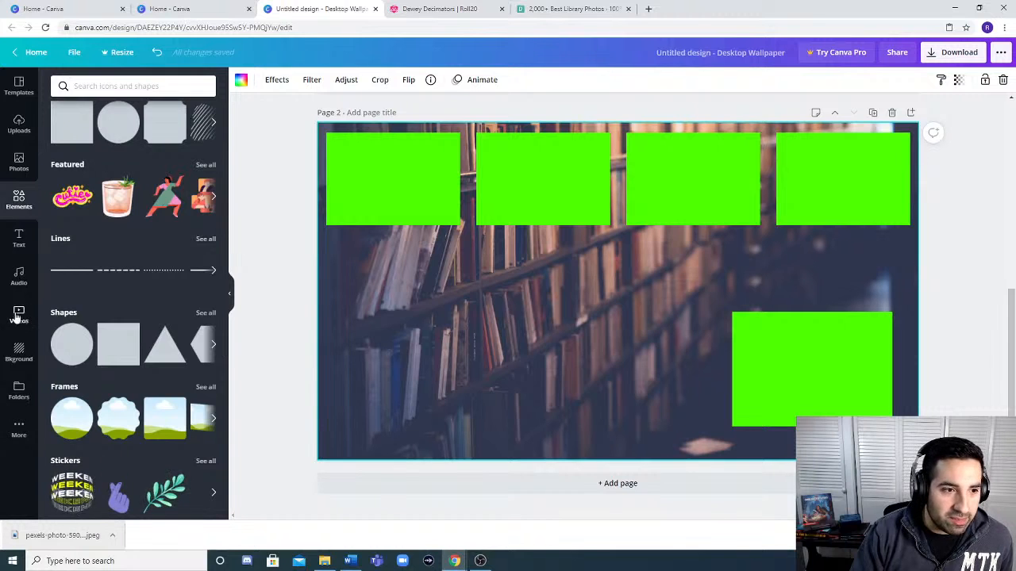
# - Look through the ready-made font combinations for a text style that suits the overlay
pyautogui.click(19, 244)
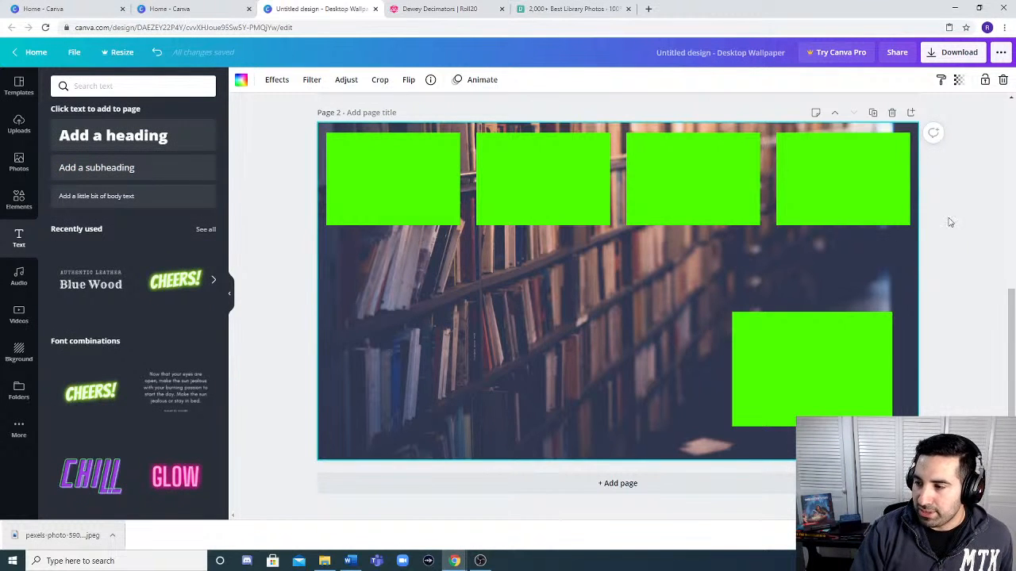
pyautogui.scroll(-2, 149, 323)
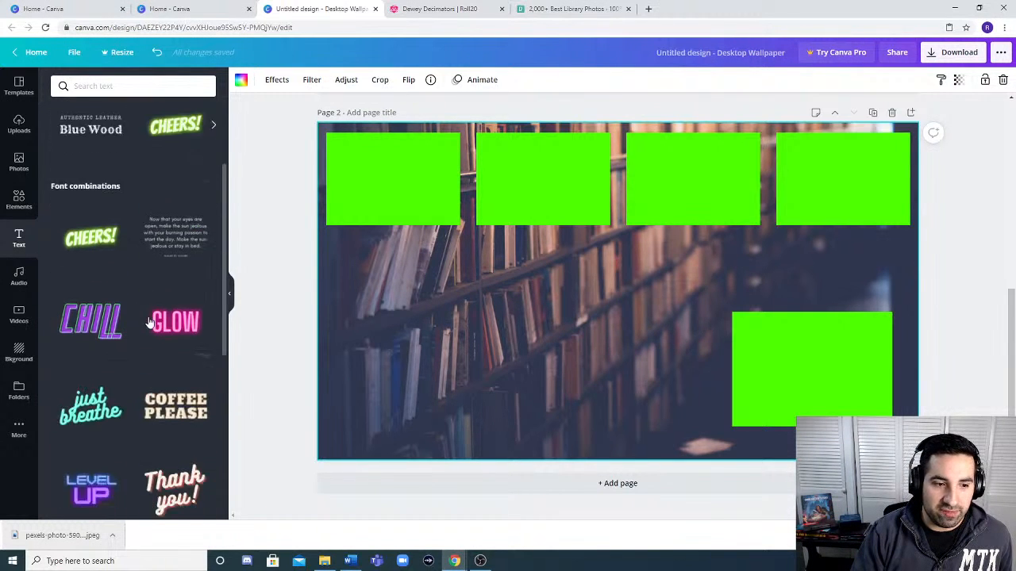
pyautogui.scroll(-3, 148, 323)
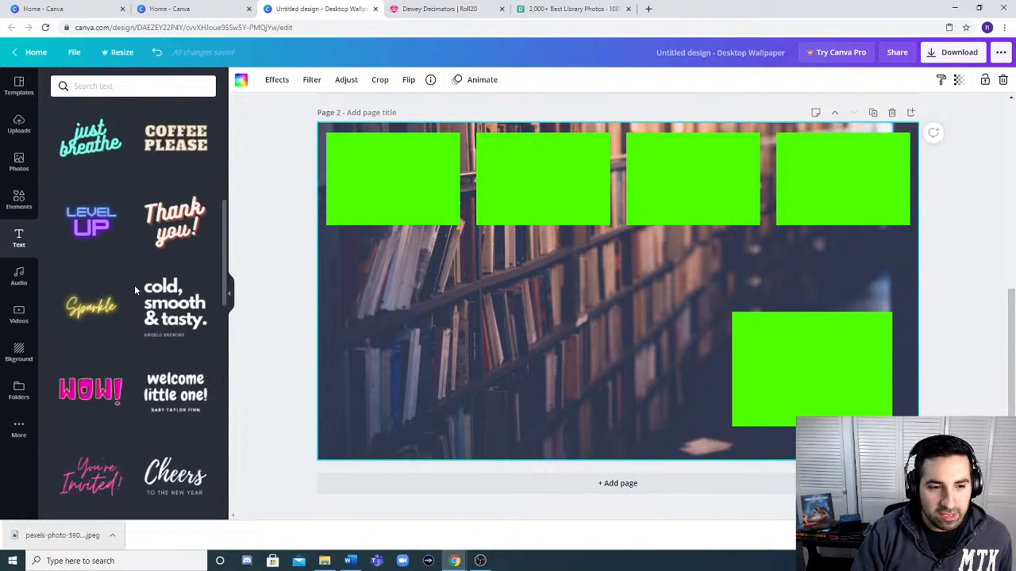
pyautogui.scroll(-2, 131, 318)
pyautogui.scroll(-2, 157, 330)
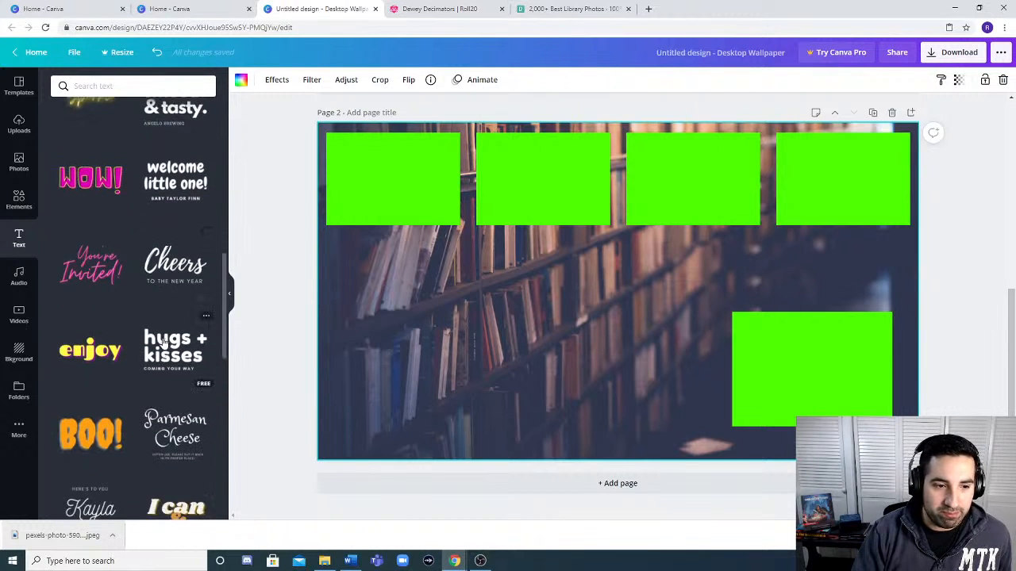
pyautogui.scroll(-3, 162, 341)
pyautogui.scroll(4, 121, 304)
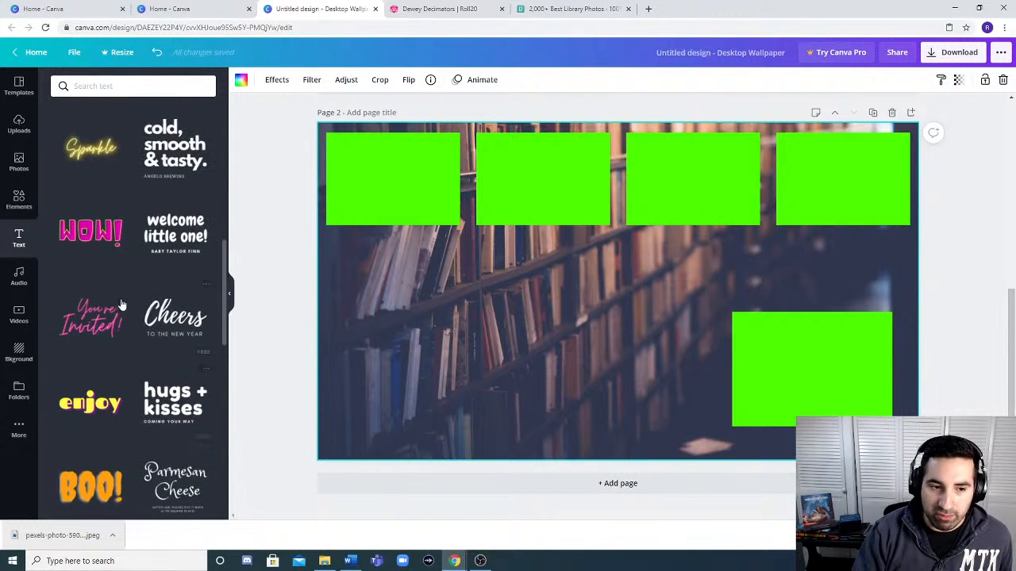
pyautogui.scroll(-1, 119, 293)
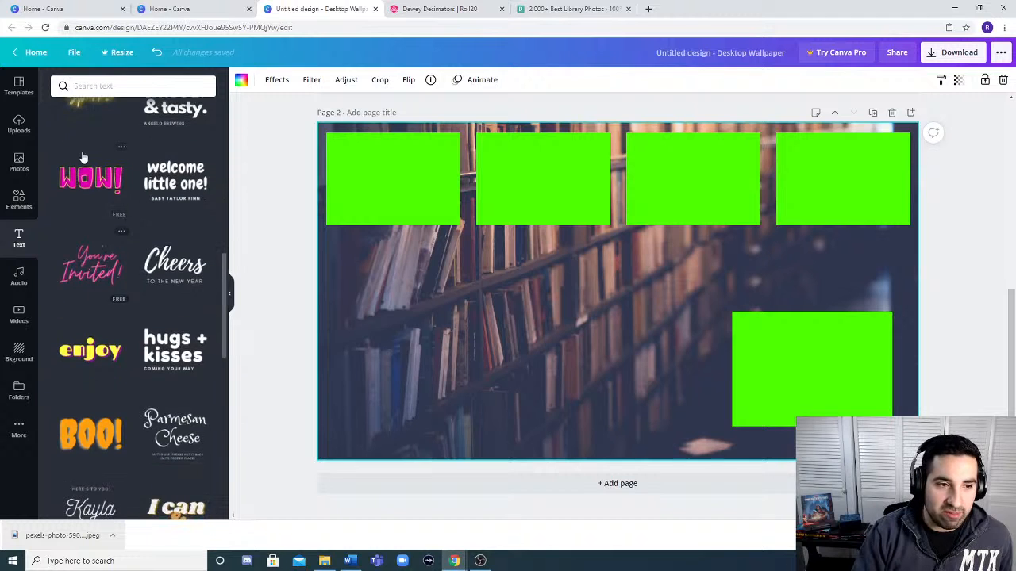
pyautogui.scroll(2, 95, 356)
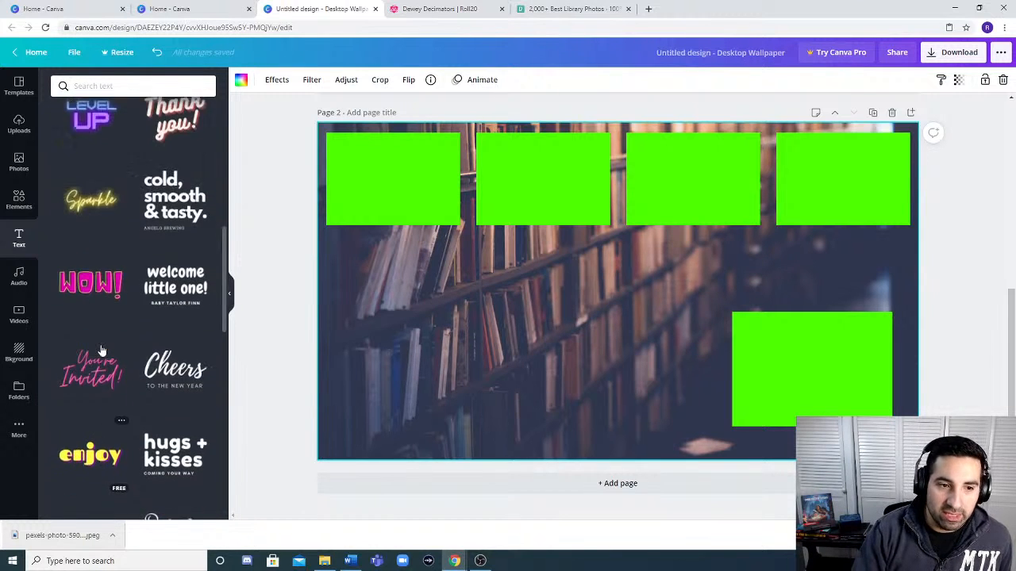
pyautogui.scroll(8, 102, 350)
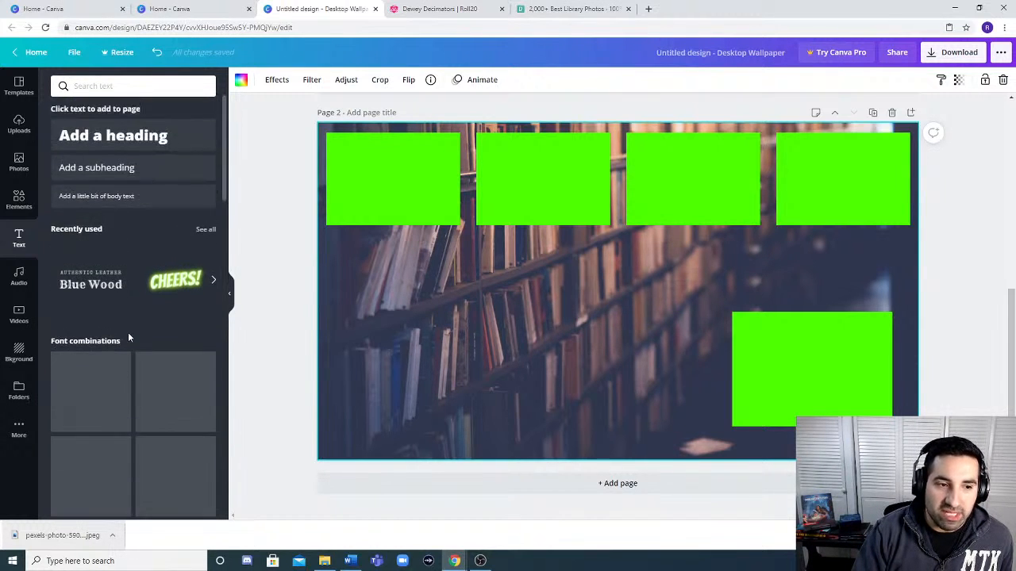
pyautogui.scroll(-6, 128, 337)
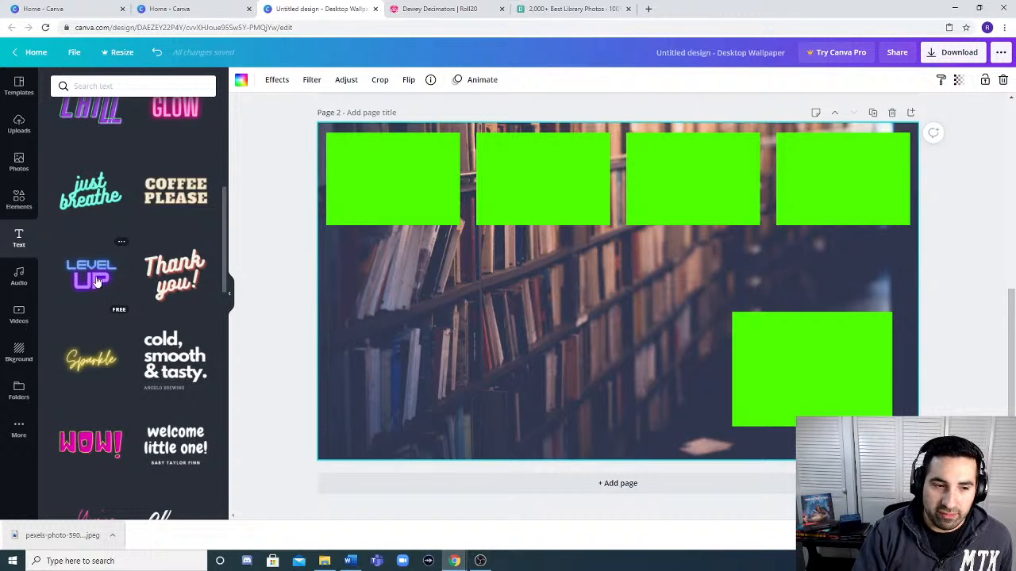
pyautogui.scroll(5, 150, 301)
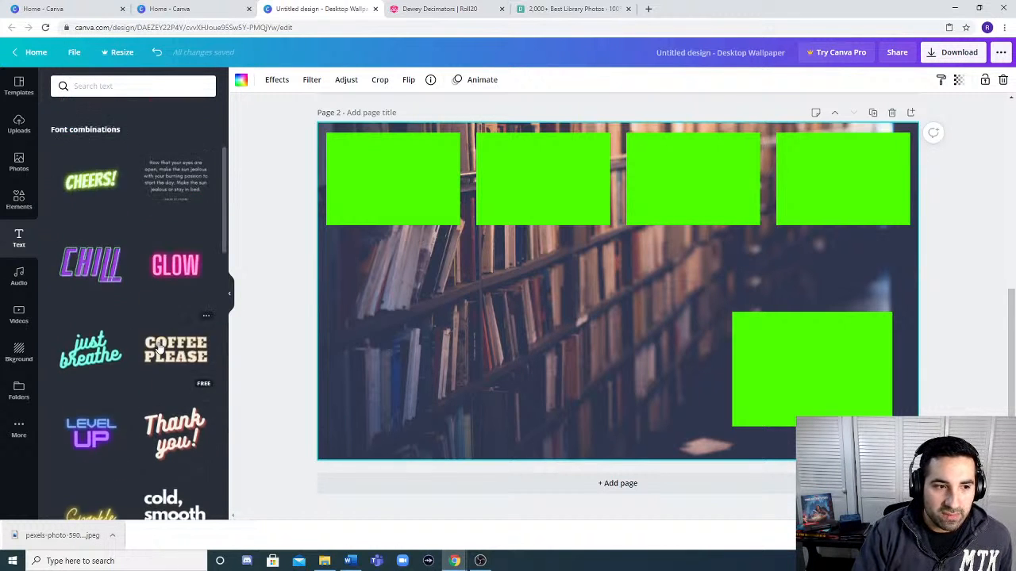
# - Search the text styles for "rye" and add the Blue Wood font combination to page 2
pyautogui.click(140, 93)
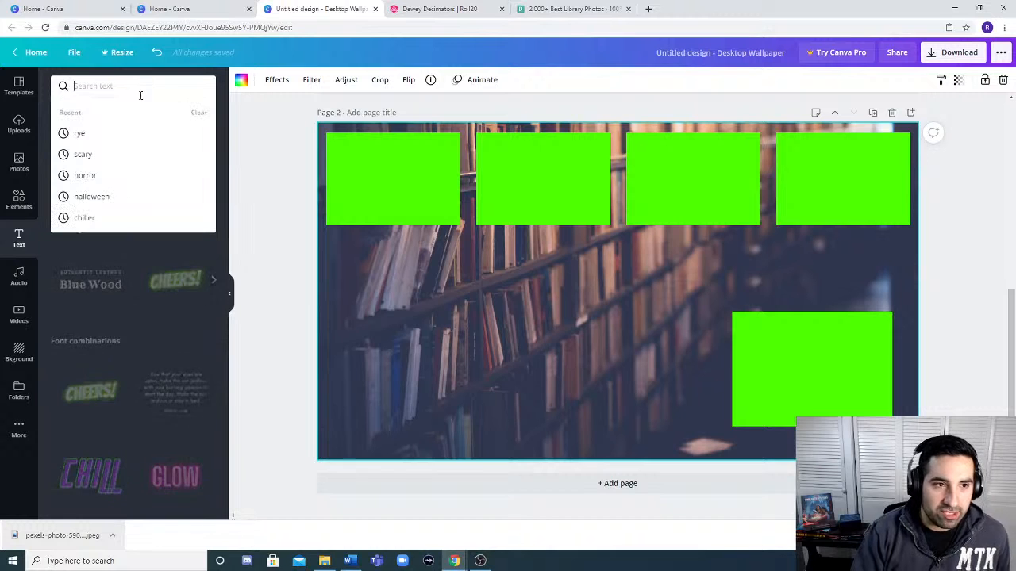
pyautogui.click(188, 135)
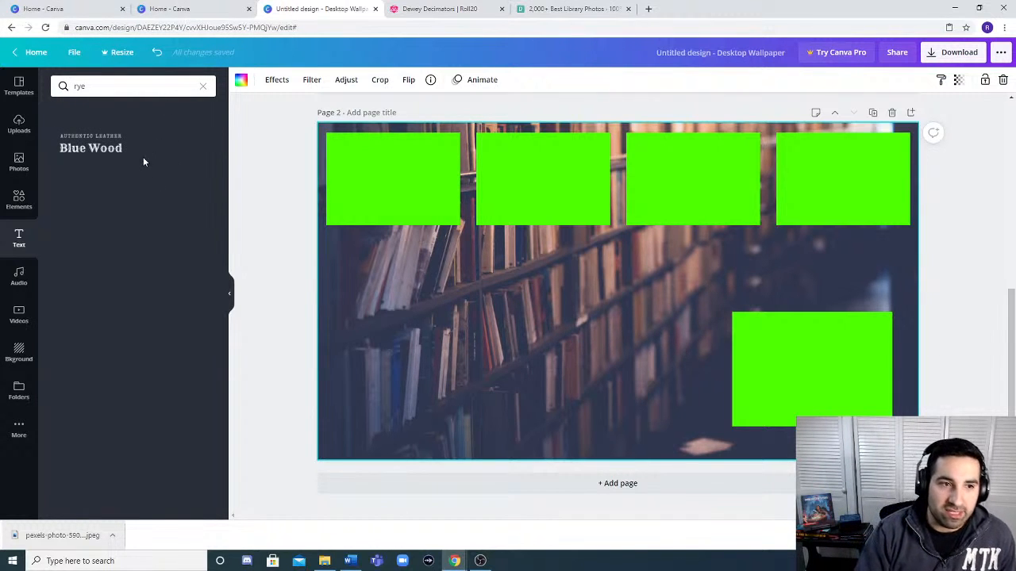
pyautogui.click(111, 156)
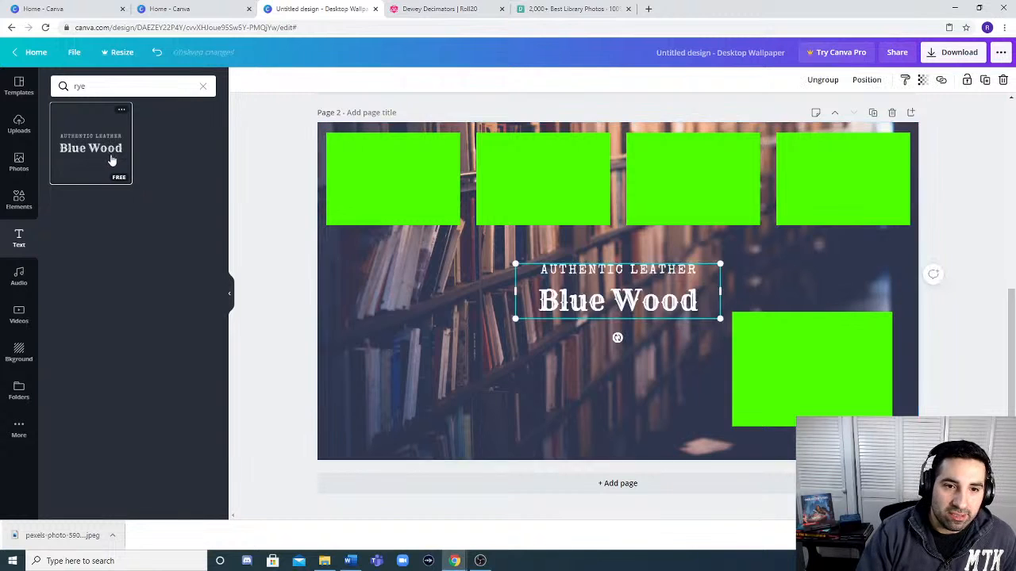
# - Clear the "AUTHENTIC LEATHER" line and move the Blue Wood text group slightly to the left
pyautogui.click(673, 274)
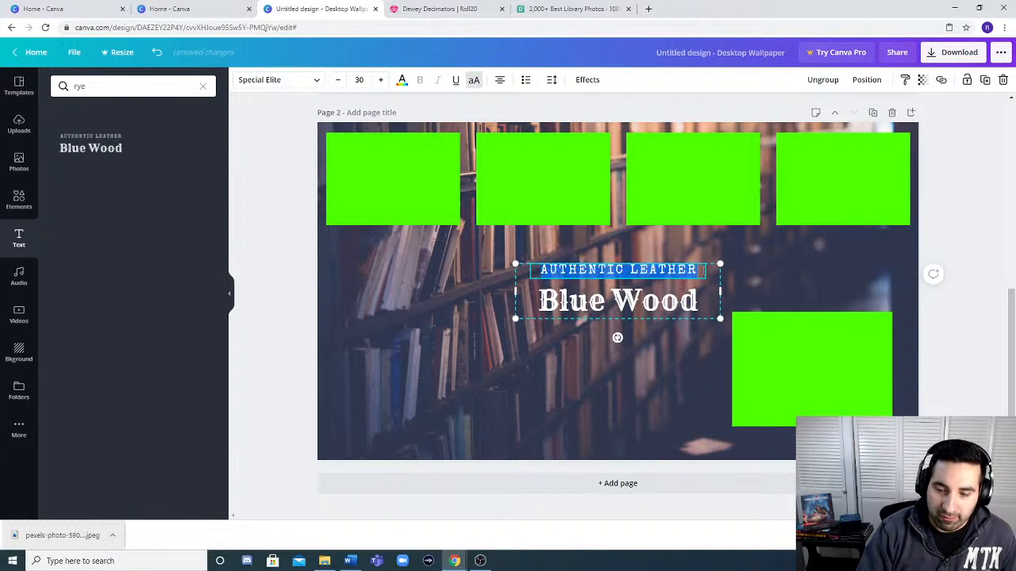
pyautogui.press('BackSpace')
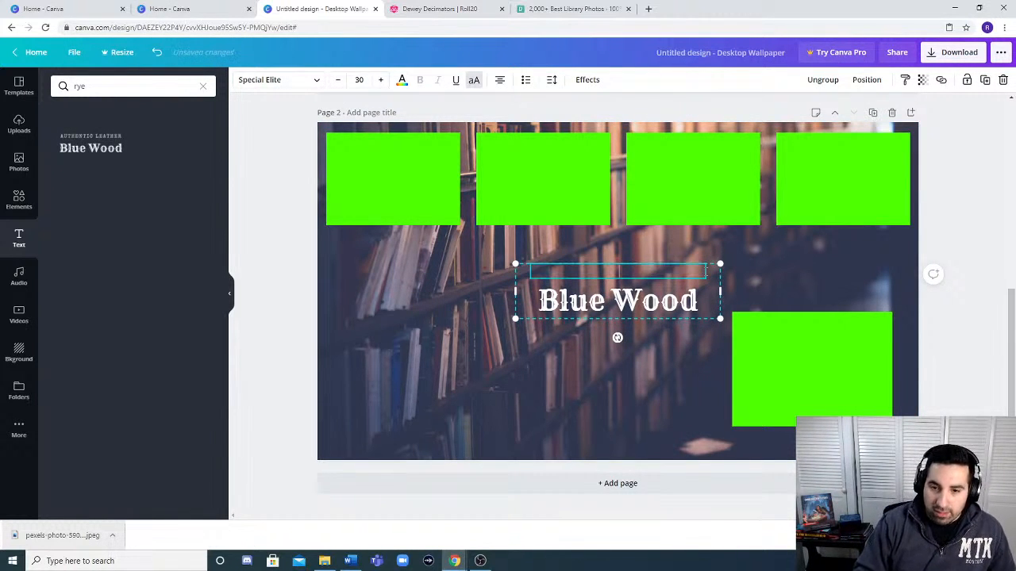
pyautogui.click(609, 369)
pyautogui.click(634, 295)
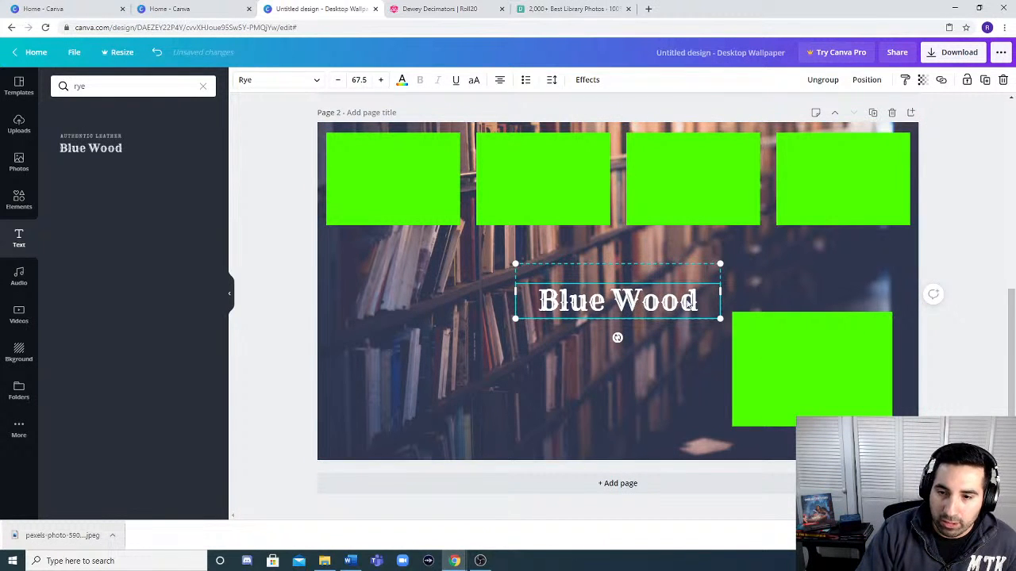
pyautogui.moveTo(688, 301); pyautogui.dragTo(620, 295)
pyautogui.doubleClick(627, 290)
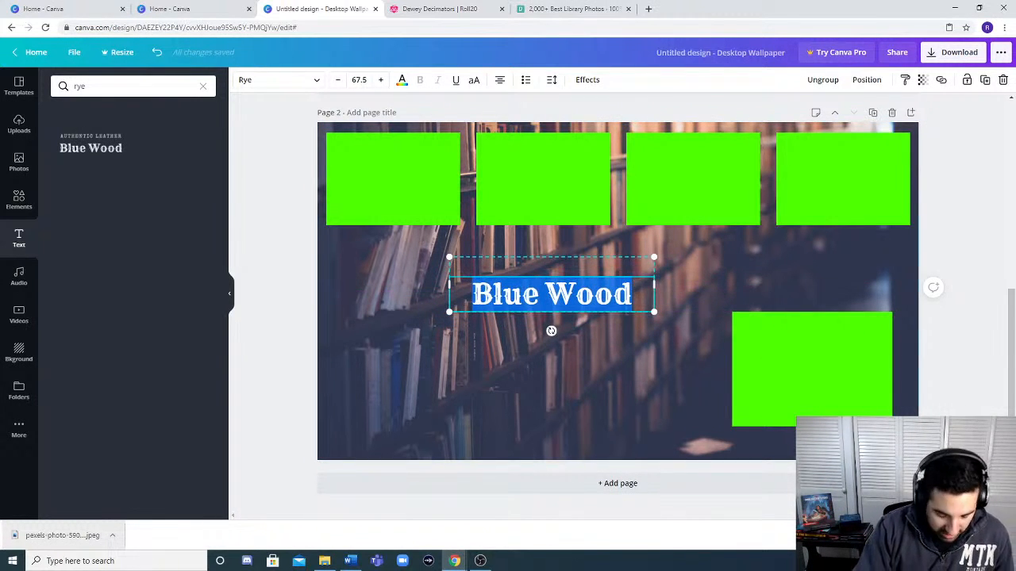
pyautogui.click(690, 279)
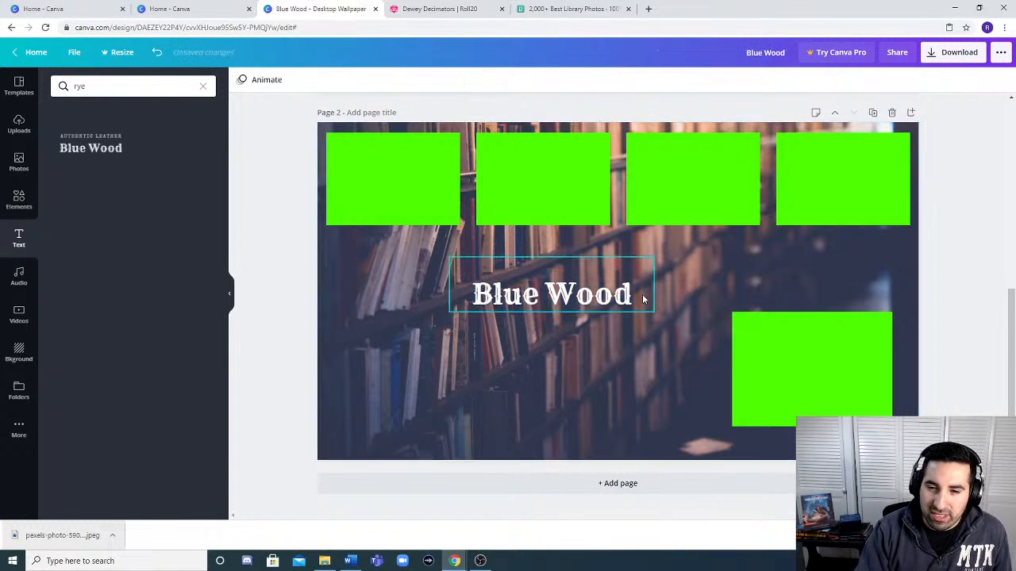
# - Delete the "Blue Wood" line from page 2 and dismiss the copy-and-paste help dialog
pyautogui.click(623, 299)
pyautogui.rightClick(624, 299)
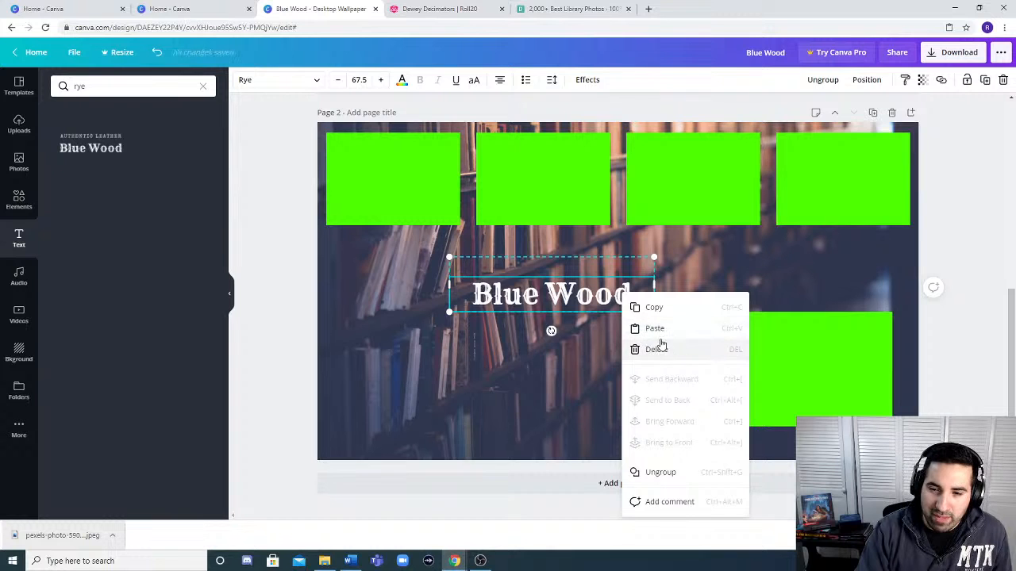
pyautogui.click(659, 349)
pyautogui.rightClick(601, 305)
pyautogui.click(630, 332)
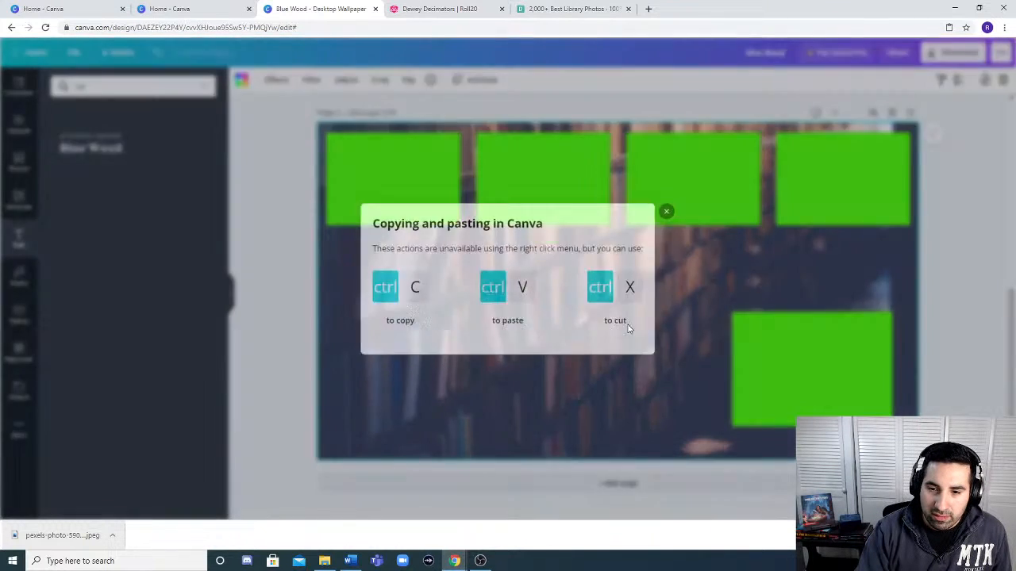
pyautogui.click(676, 207)
pyautogui.click(680, 215)
pyautogui.click(589, 293)
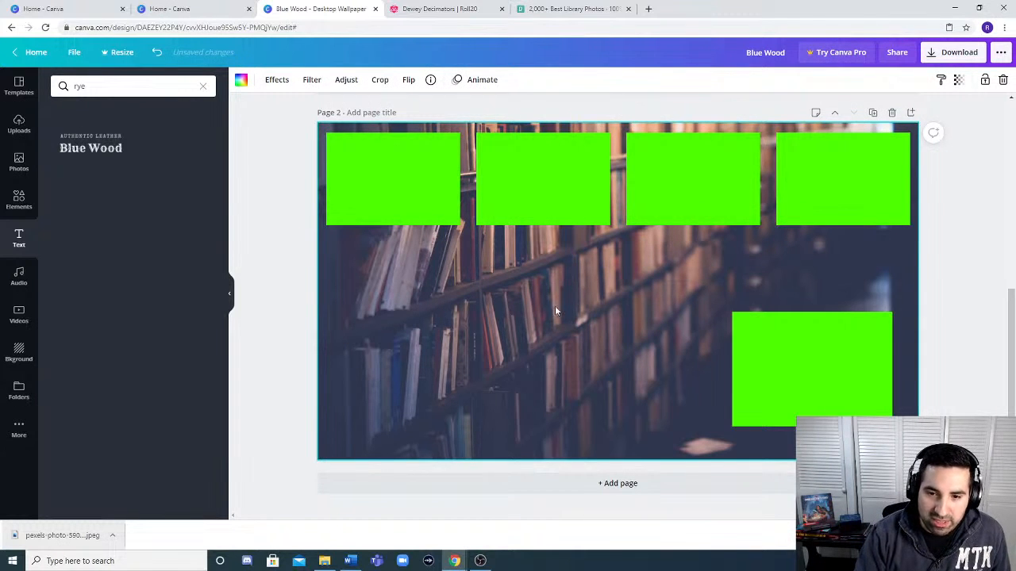
# - Add the Blue Wood font combination again, shift it slightly left and copy its "Blue Wood" text
pyautogui.click(91, 158)
pyautogui.moveTo(667, 302); pyautogui.dragTo(621, 303)
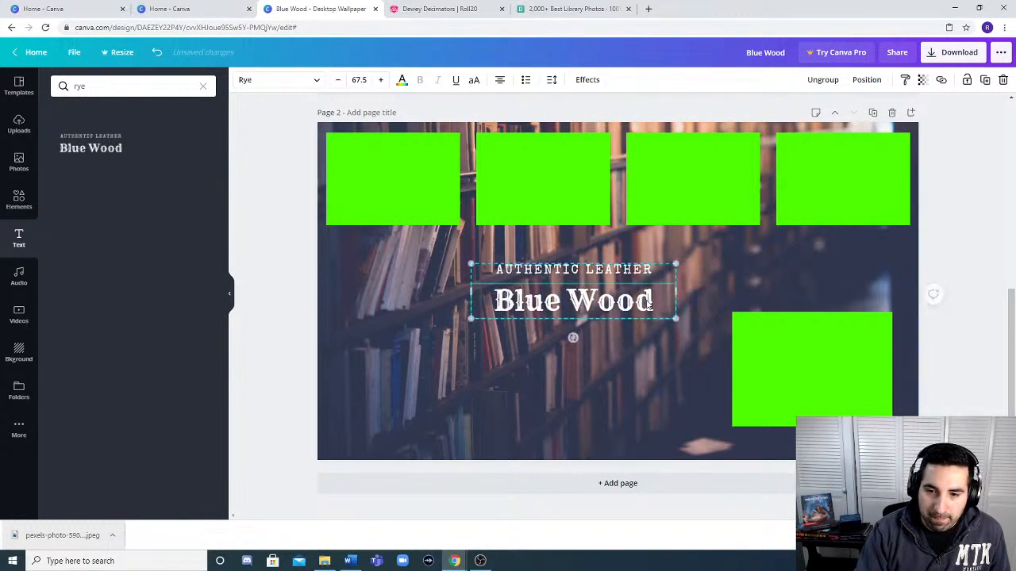
pyautogui.doubleClick(649, 300)
pyautogui.hotkey('ctrl', 'c')
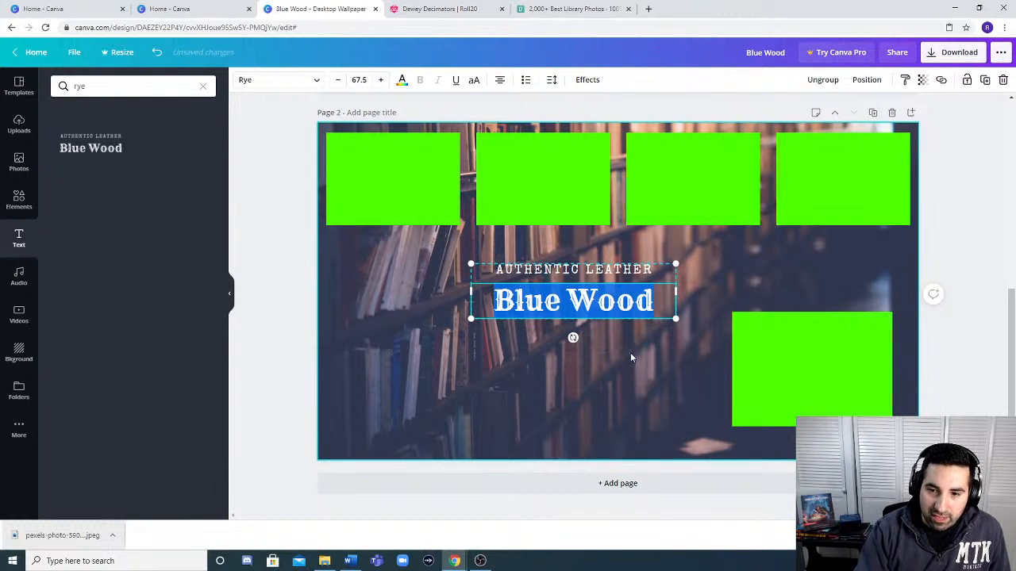
# - Delete the "Blue Wood" line and the "AUTHENTIC LEATHER" line from page 2
pyautogui.rightClick(640, 292)
pyautogui.click(673, 349)
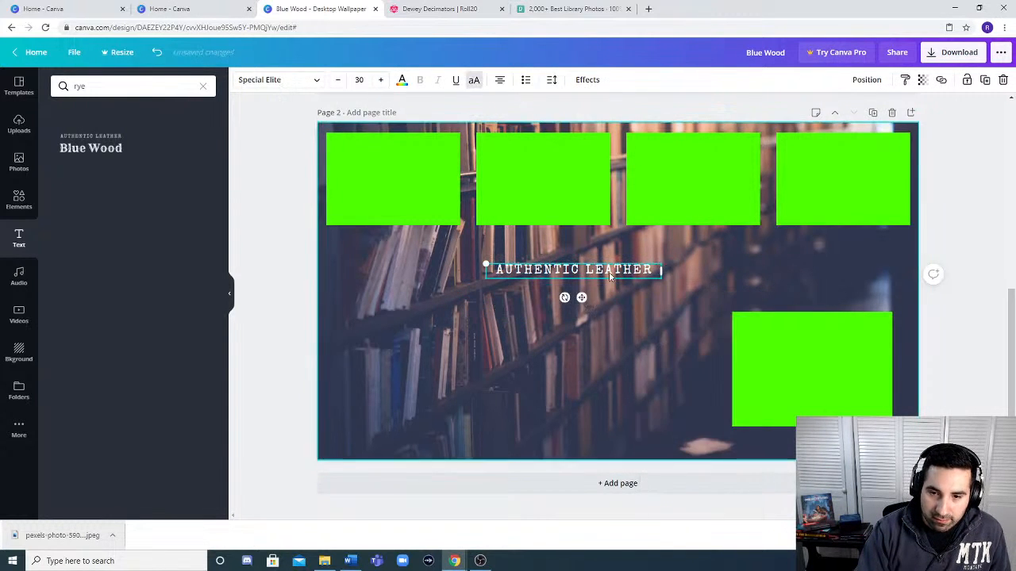
pyautogui.rightClick(609, 275)
pyautogui.rightClick(599, 271)
pyautogui.click(635, 326)
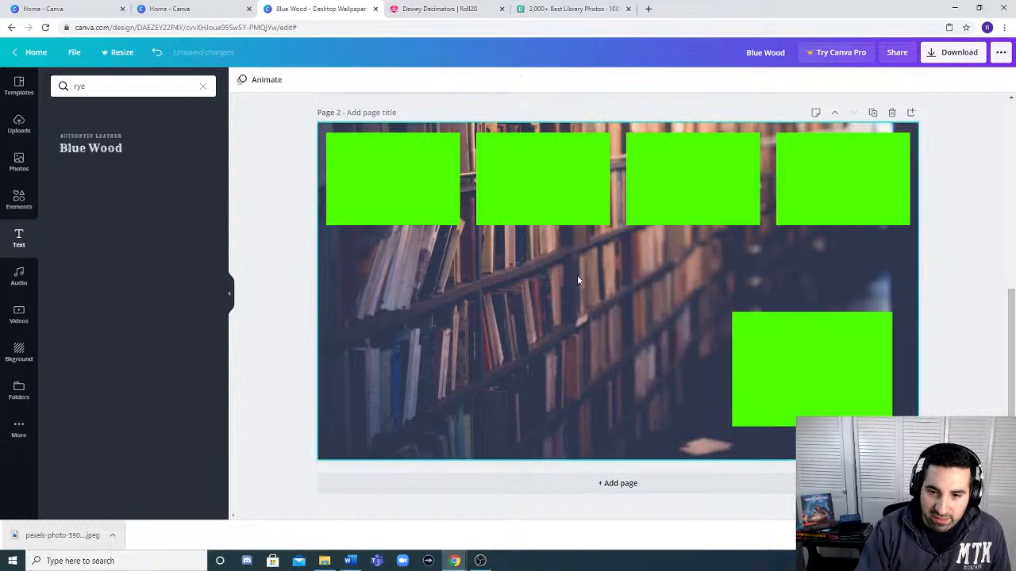
# - Delete the leftover empty text box on page 2 and paste the copied "Blue Wood" text
pyautogui.click(476, 261)
pyautogui.rightClick(560, 261)
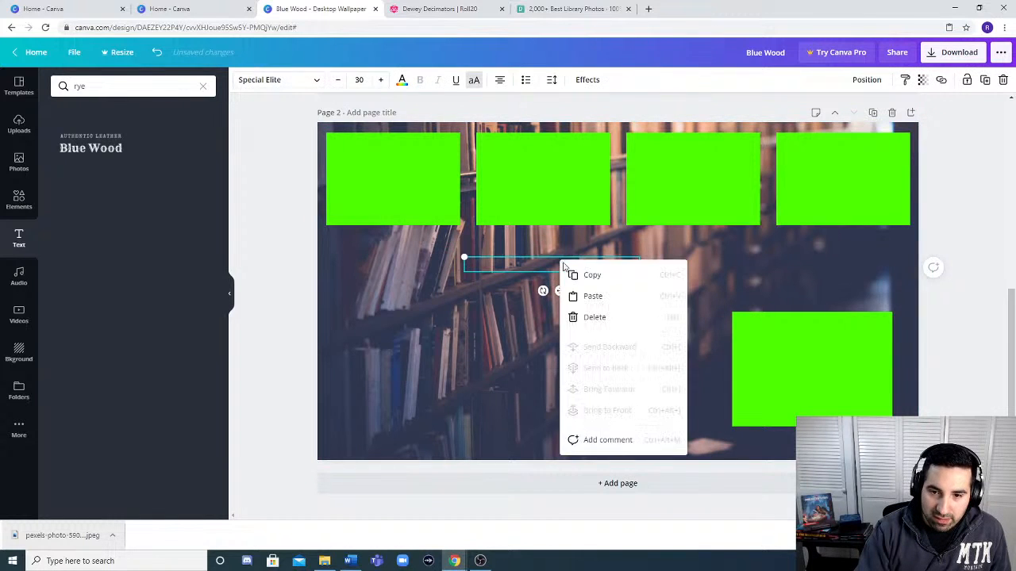
pyautogui.click(587, 316)
pyautogui.hotkey('ctrl', 'v')
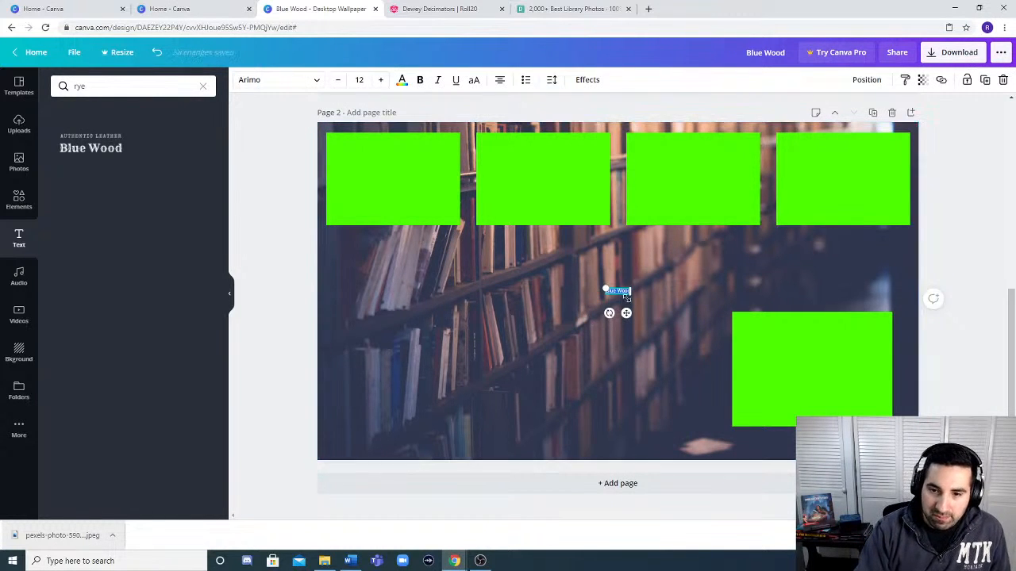
# - Enlarge the pasted "Blue Wood" text to about size 61.9 and set its font to Rye
pyautogui.moveTo(631, 292); pyautogui.dragTo(755, 347)
pyautogui.click(314, 83)
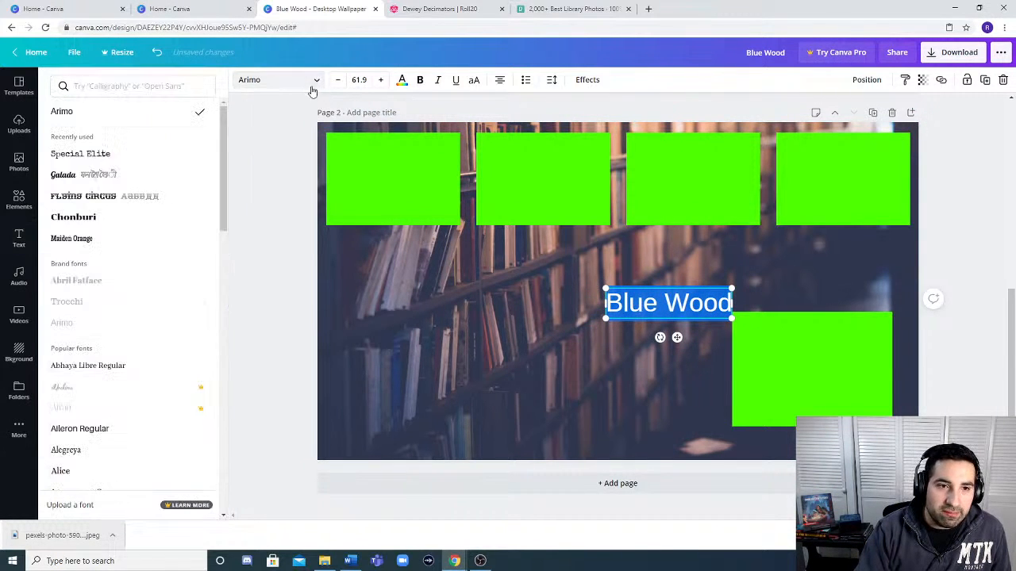
pyautogui.click(115, 87)
pyautogui.click(114, 198)
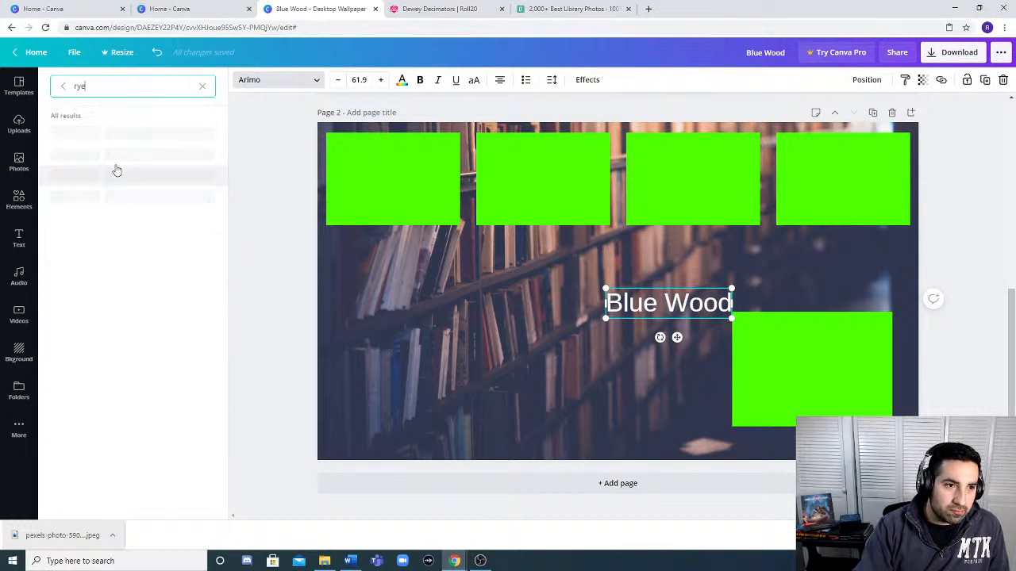
pyautogui.click(94, 143)
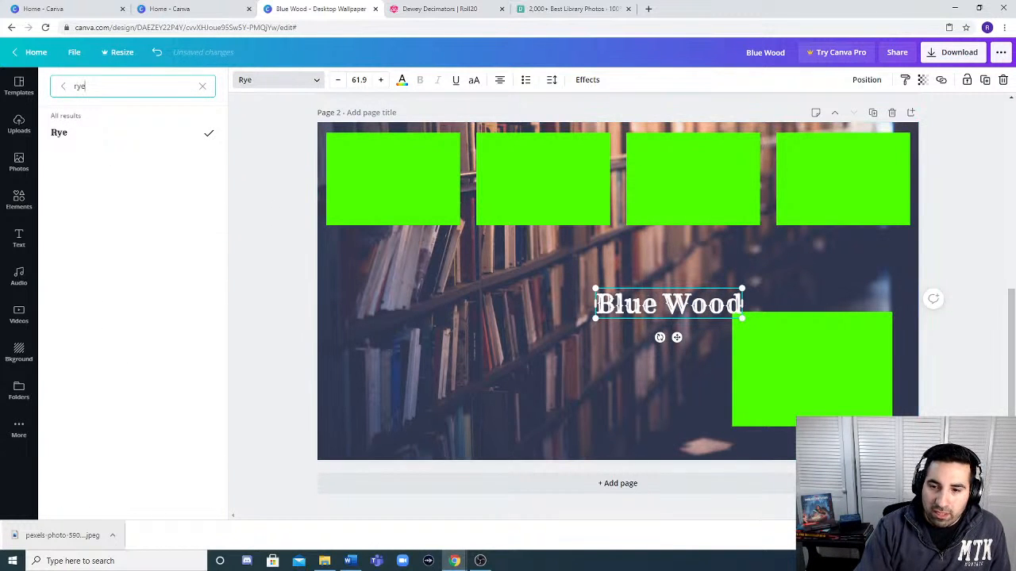
# - Move the "Blue Wood" text above the separate lower green rectangle and replace its wording with "Candlekeep Mysteries"
pyautogui.moveTo(675, 337); pyautogui.dragTo(740, 310)
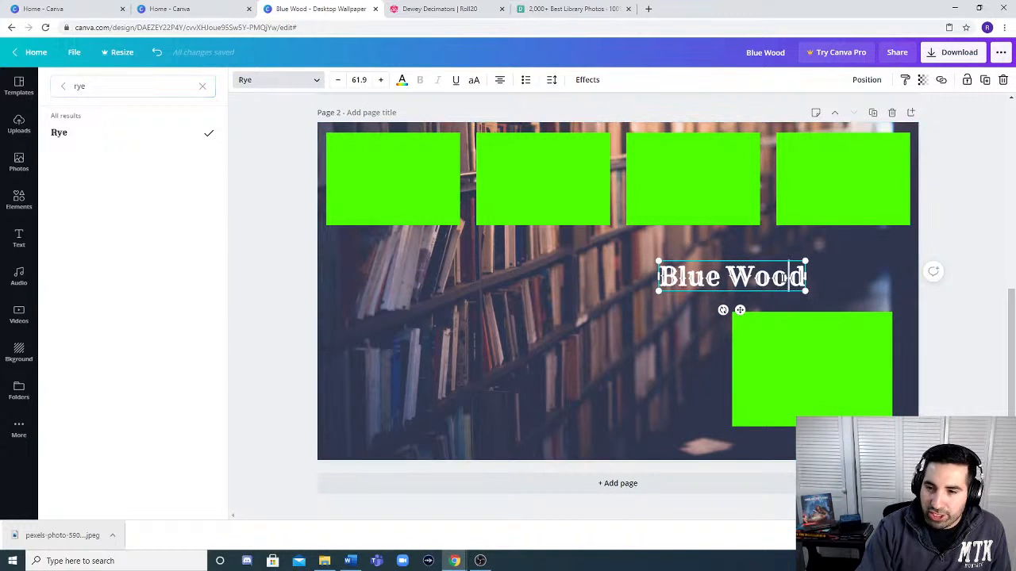
pyautogui.doubleClick(785, 276)
pyautogui.press('BackSpace')
pyautogui.press('BackSpace')
pyautogui.press('BackSpace')
pyautogui.press('BackSpace')
pyautogui.press('BackSpace')
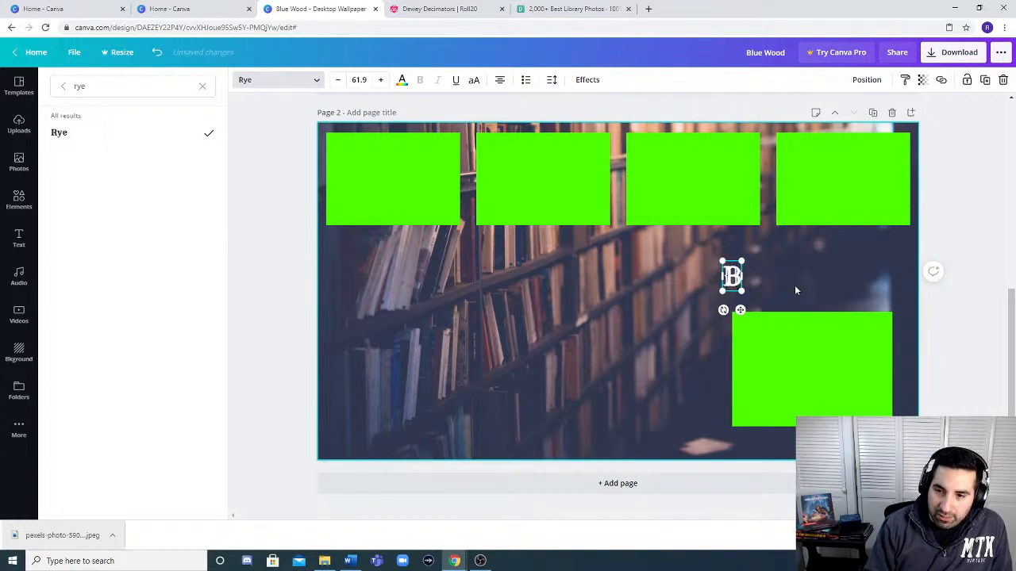
pyautogui.press('BackSpace')
pyautogui.write('Candl')
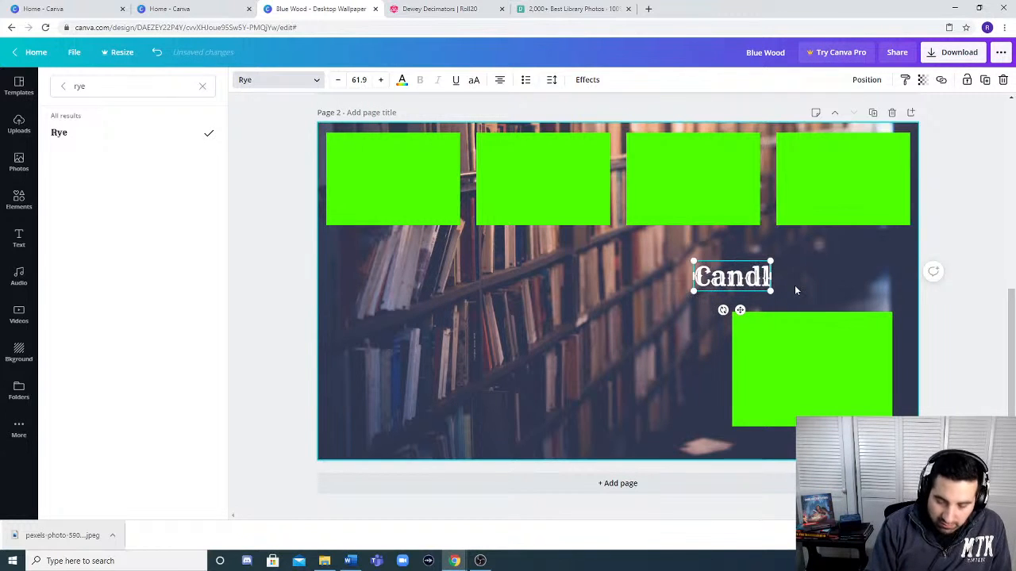
pyautogui.write('ekeep Mysterioe')
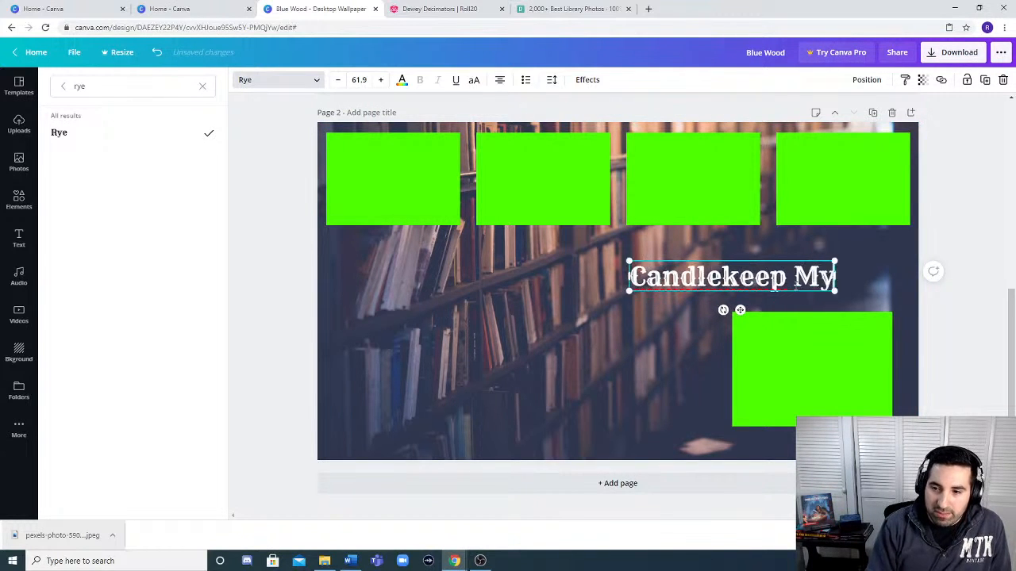
pyautogui.press('BackSpace')
pyautogui.press('BackSpace')
pyautogui.write('es')
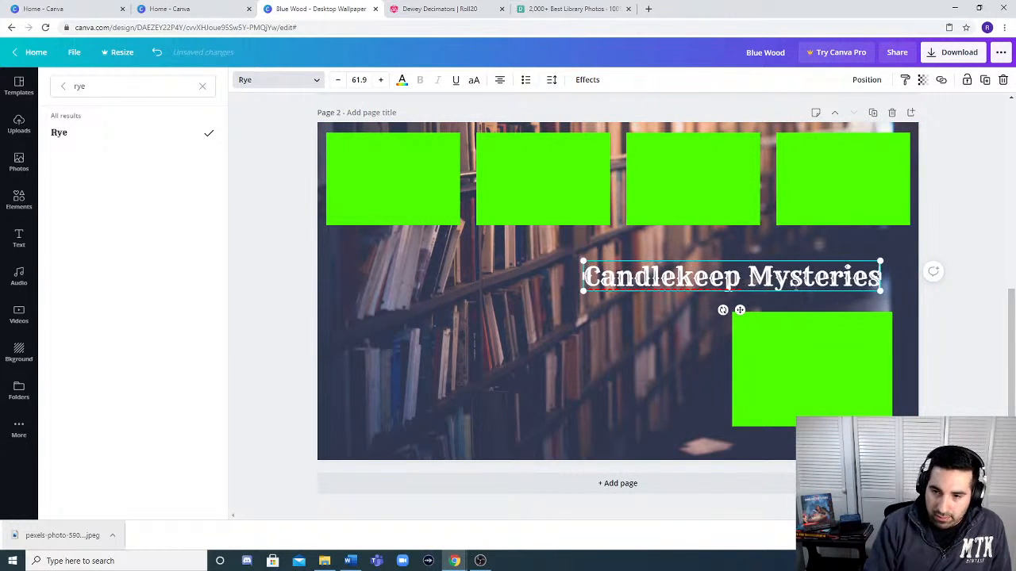
# - Wrap the "Candlekeep Mysteries" title onto two lines at about size 71.8 and tighten its line spacing
pyautogui.moveTo(880, 277); pyautogui.dragTo(779, 251)
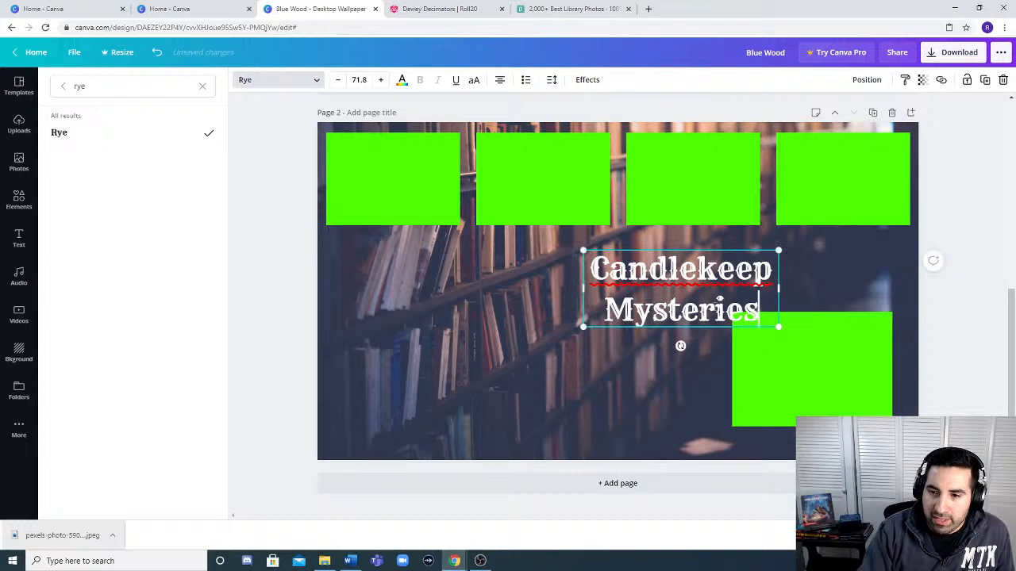
pyautogui.click(551, 80)
pyautogui.moveTo(640, 140); pyautogui.dragTo(626, 138)
pyautogui.click(487, 332)
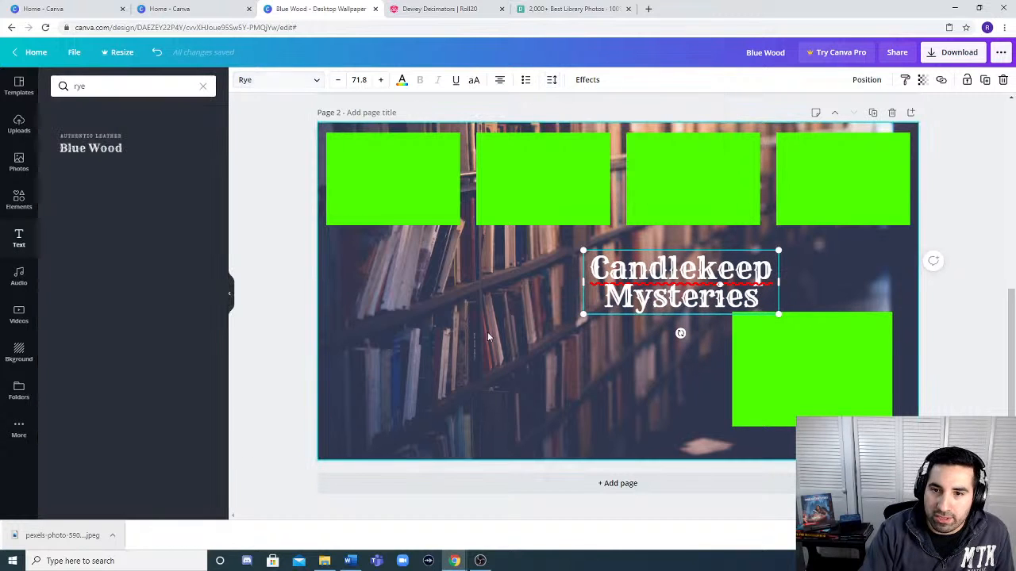
pyautogui.click(492, 315)
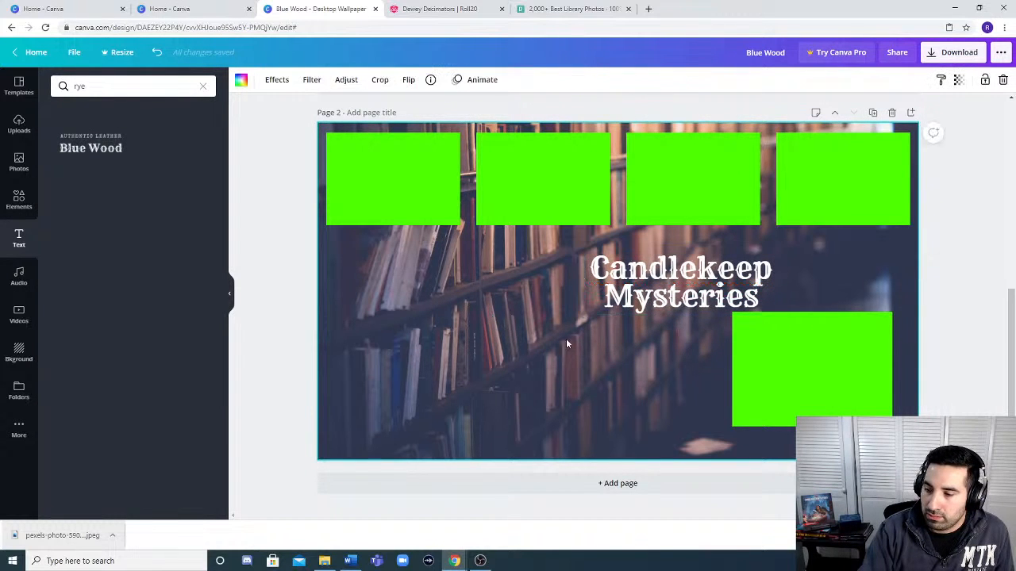
# - Shift the lower green rectangle slightly down and place the title directly above it, just overlapping its upper edge
pyautogui.moveTo(694, 305); pyautogui.dragTo(818, 306)
pyautogui.moveTo(823, 363); pyautogui.dragTo(822, 367)
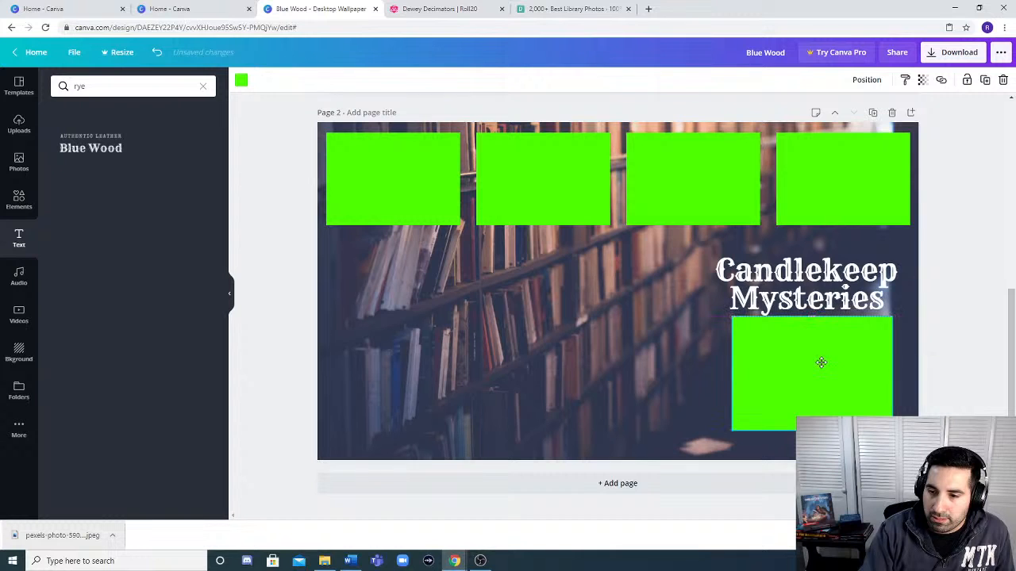
pyautogui.click(825, 295)
pyautogui.moveTo(826, 295); pyautogui.dragTo(832, 302)
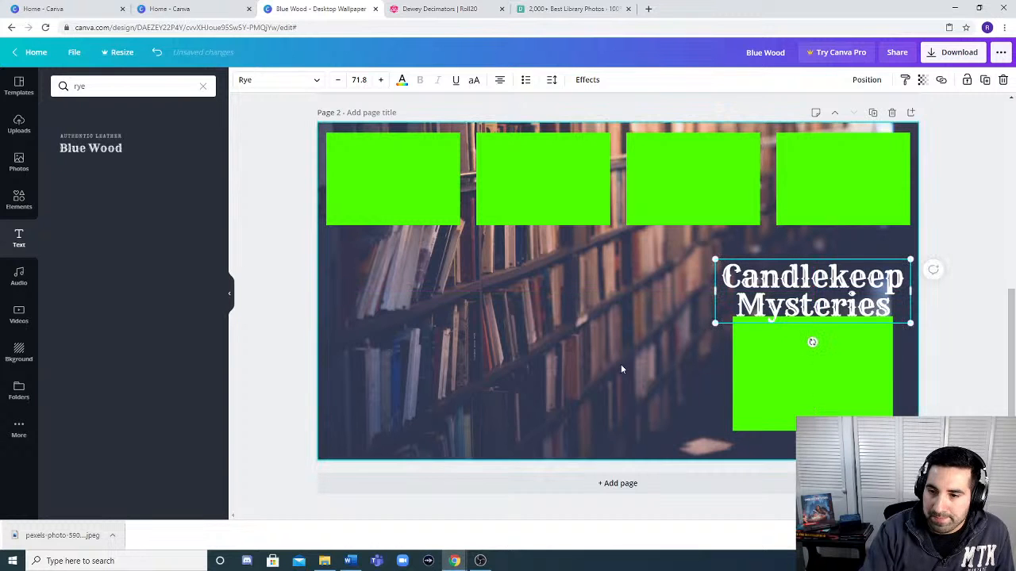
# - Nudge the "Candlekeep Mysteries" title slightly up and to the left over the lower green rectangle
pyautogui.press('Escape')
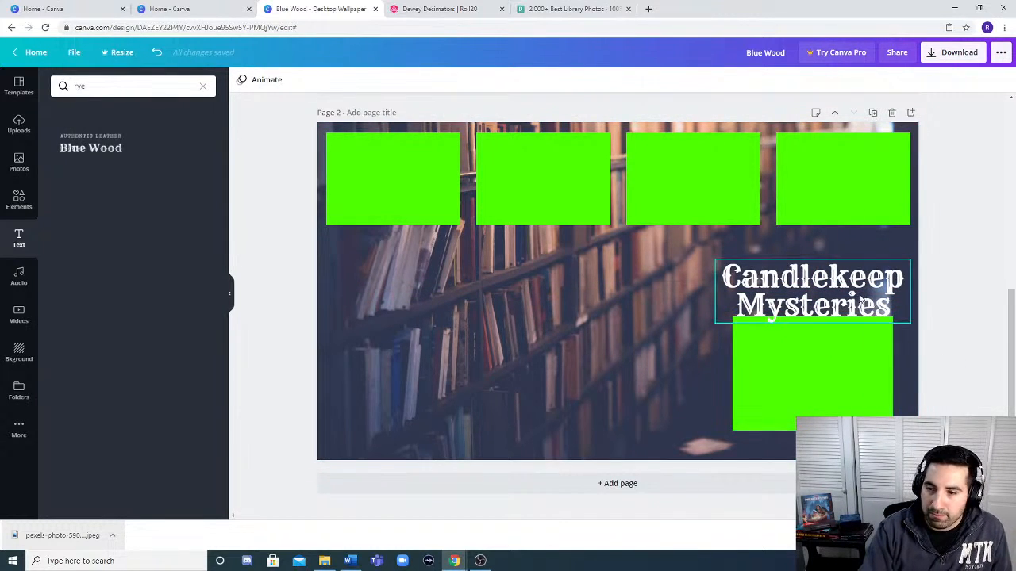
pyautogui.click(847, 315)
pyautogui.click(846, 315)
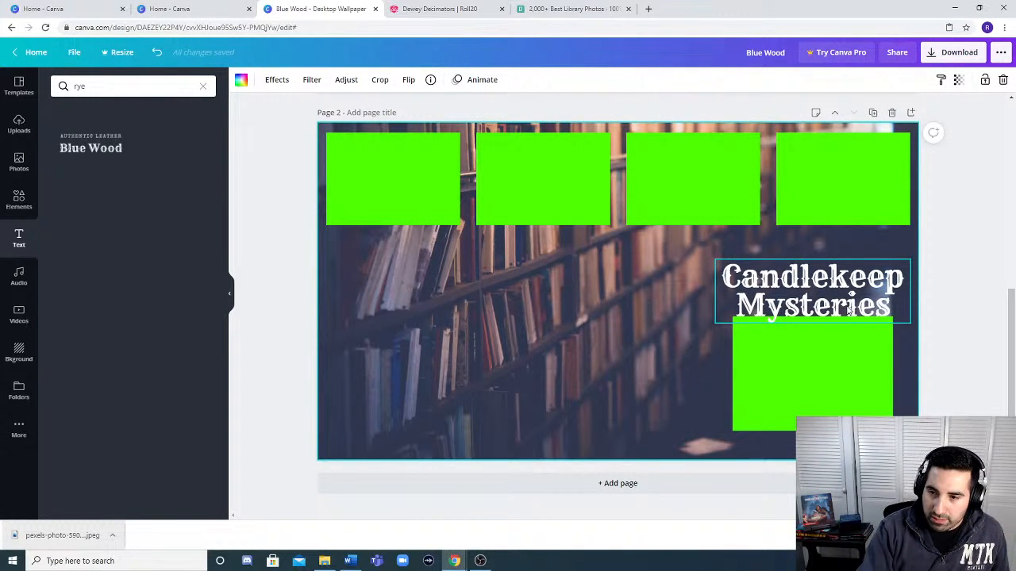
pyautogui.click(849, 303)
pyautogui.moveTo(849, 304); pyautogui.dragTo(849, 303)
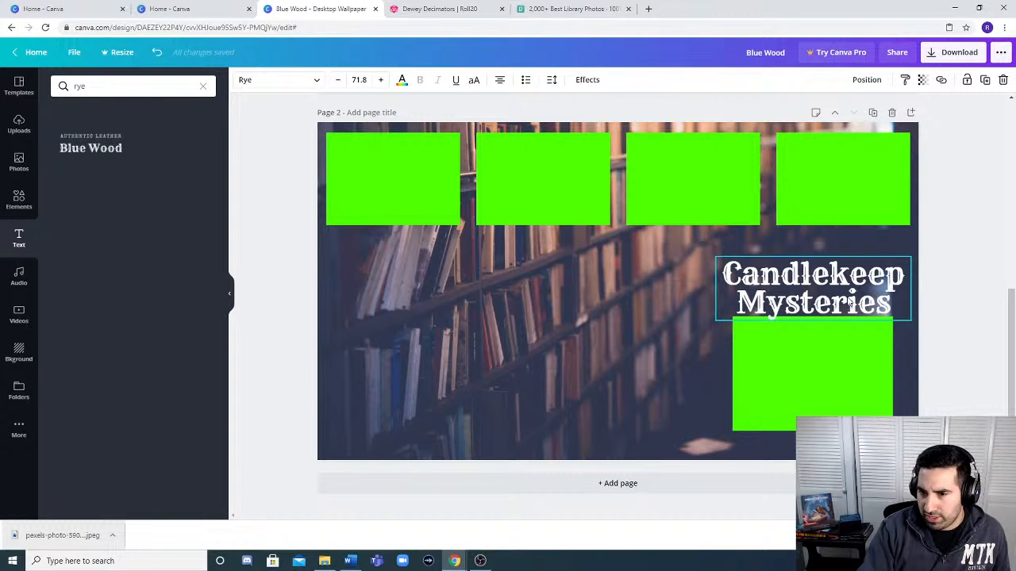
pyautogui.moveTo(849, 304); pyautogui.dragTo(846, 302)
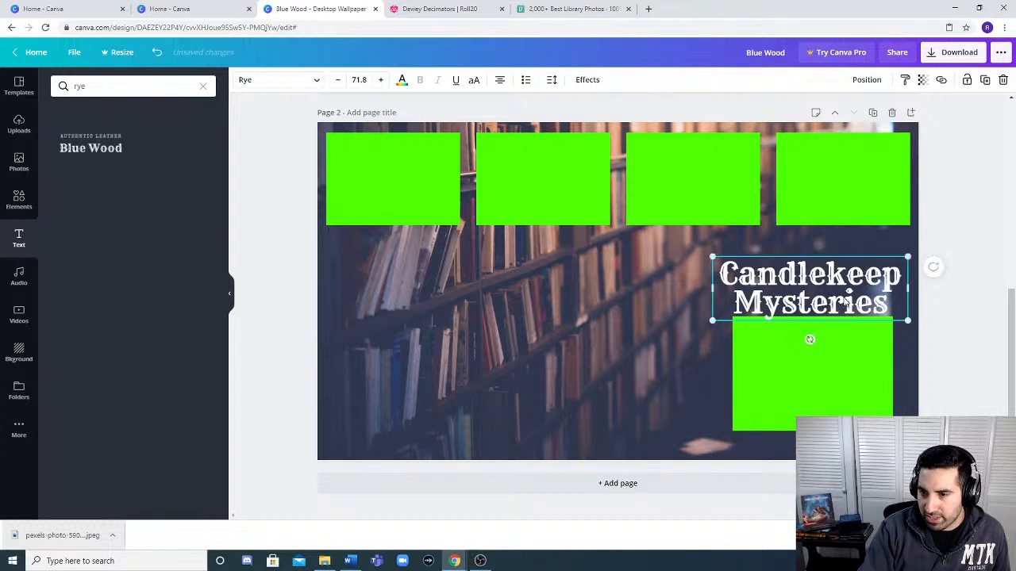
pyautogui.click(725, 503)
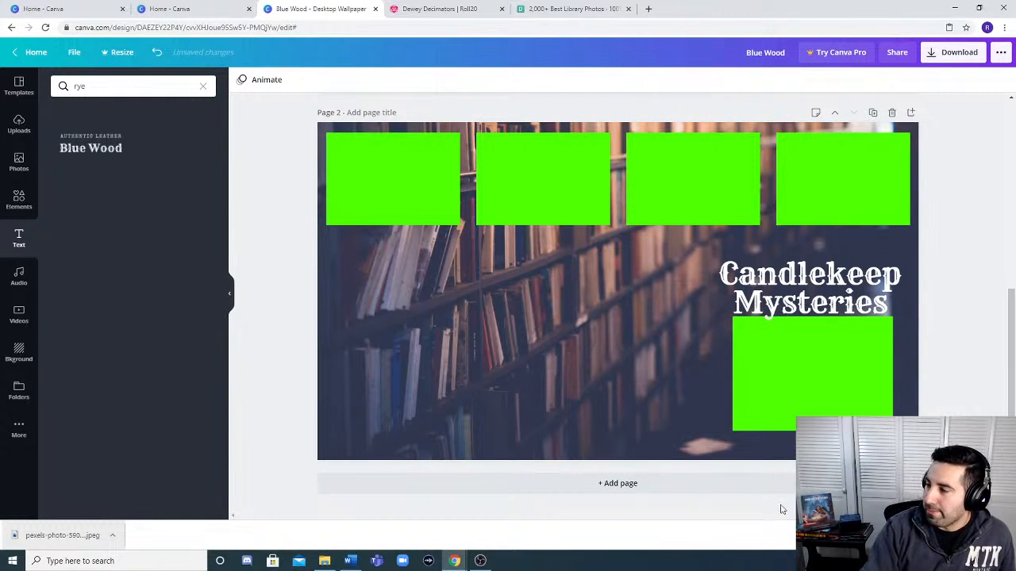
# - Apply the Neon effect to the "Candlekeep Mysteries" title and set its text color to black
pyautogui.click(849, 289)
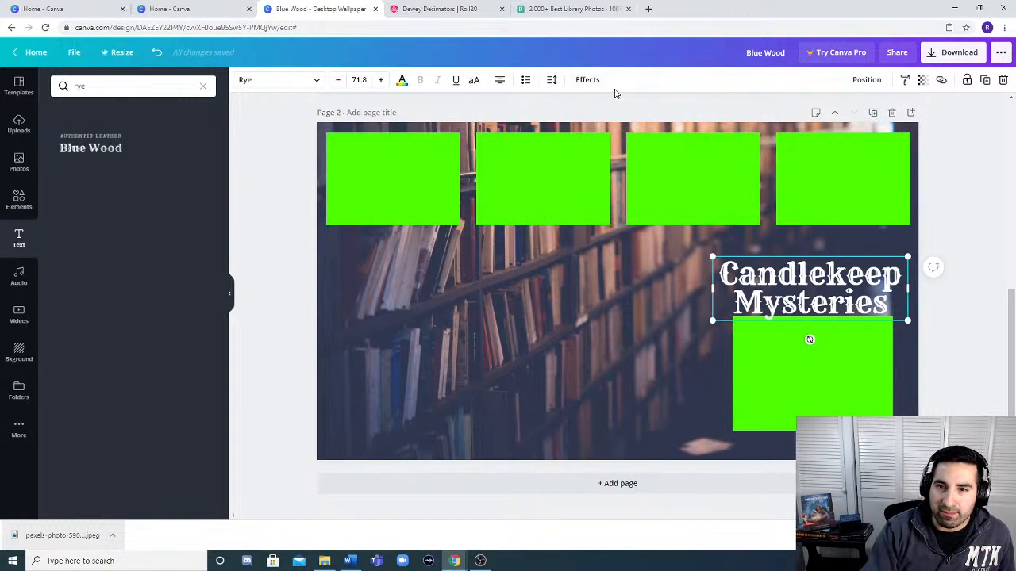
pyautogui.click(588, 80)
pyautogui.click(132, 268)
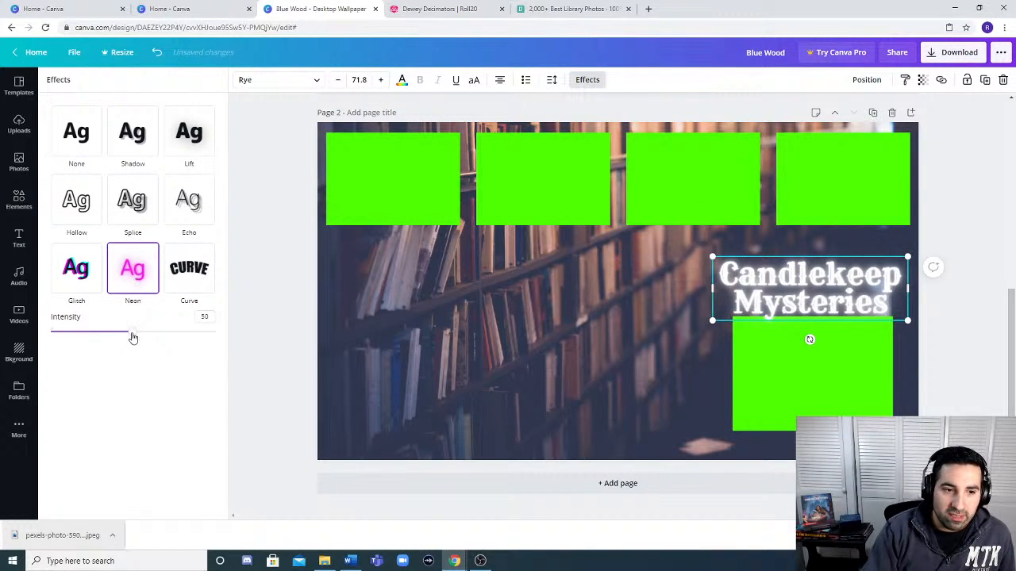
pyautogui.click(401, 79)
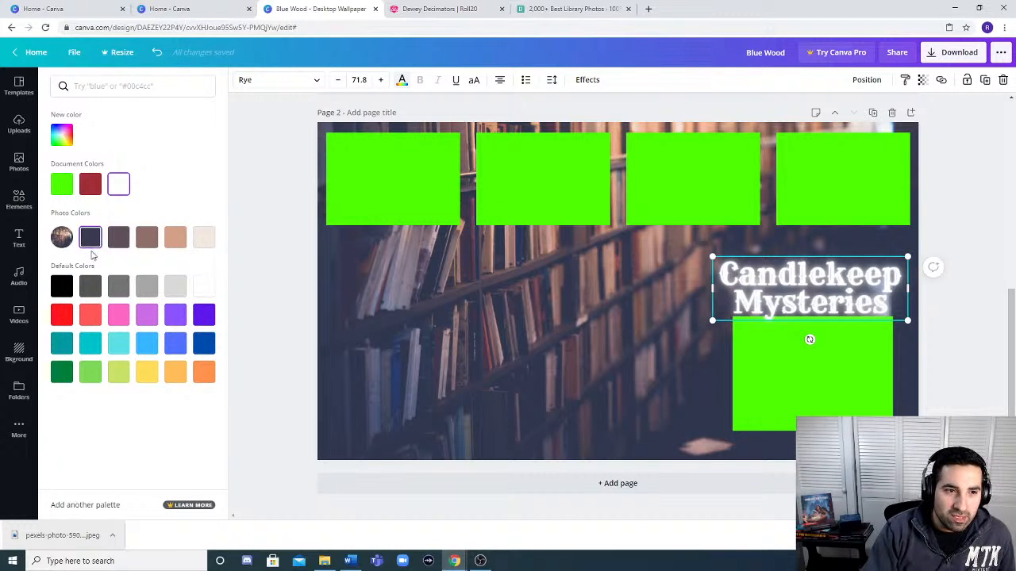
pyautogui.click(61, 286)
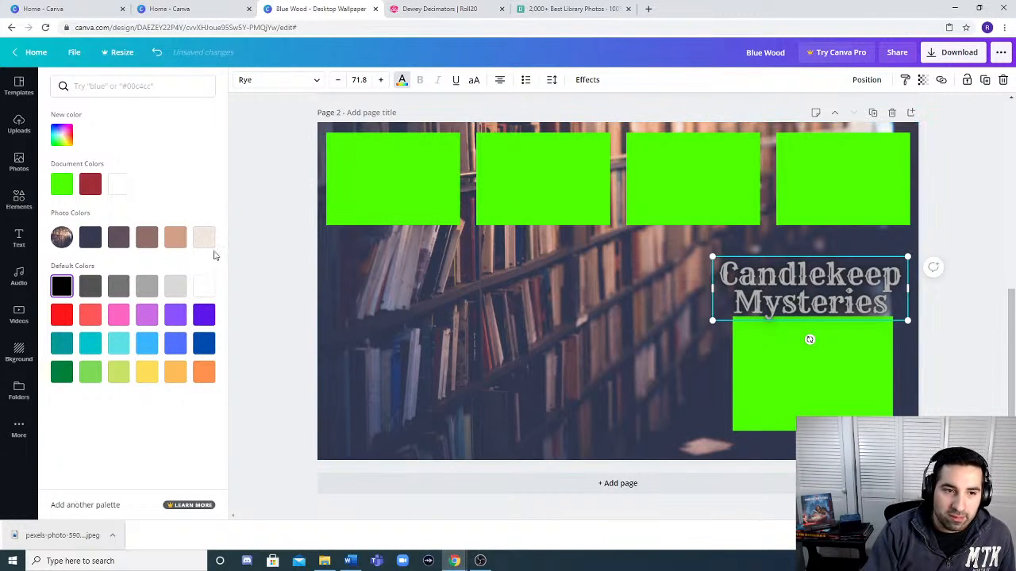
# - Raise the Neon effect intensity of the "Candlekeep Mysteries" title to 100
pyautogui.click(402, 80)
pyautogui.click(584, 80)
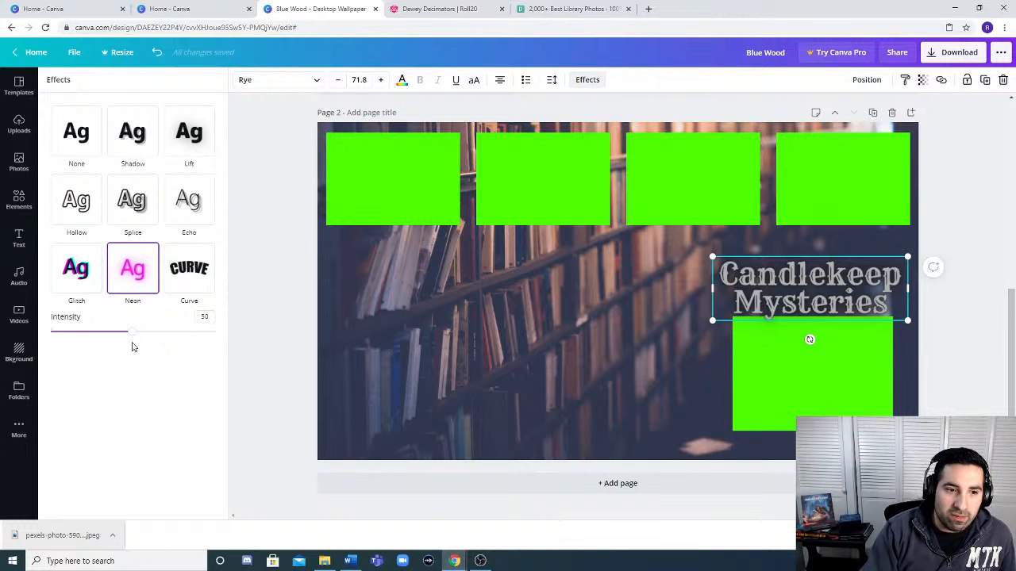
pyautogui.moveTo(136, 334); pyautogui.dragTo(215, 332)
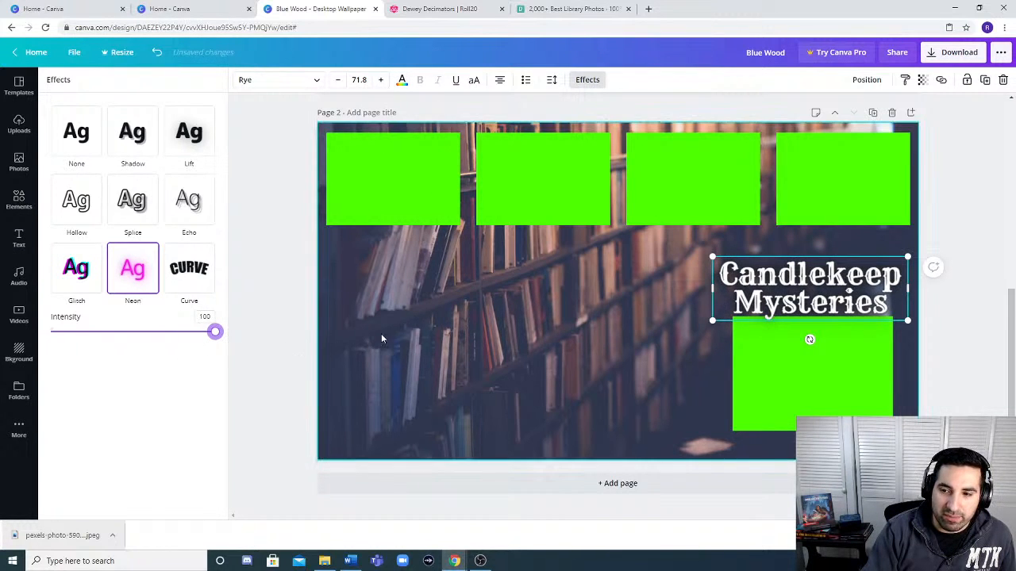
pyautogui.press('Escape')
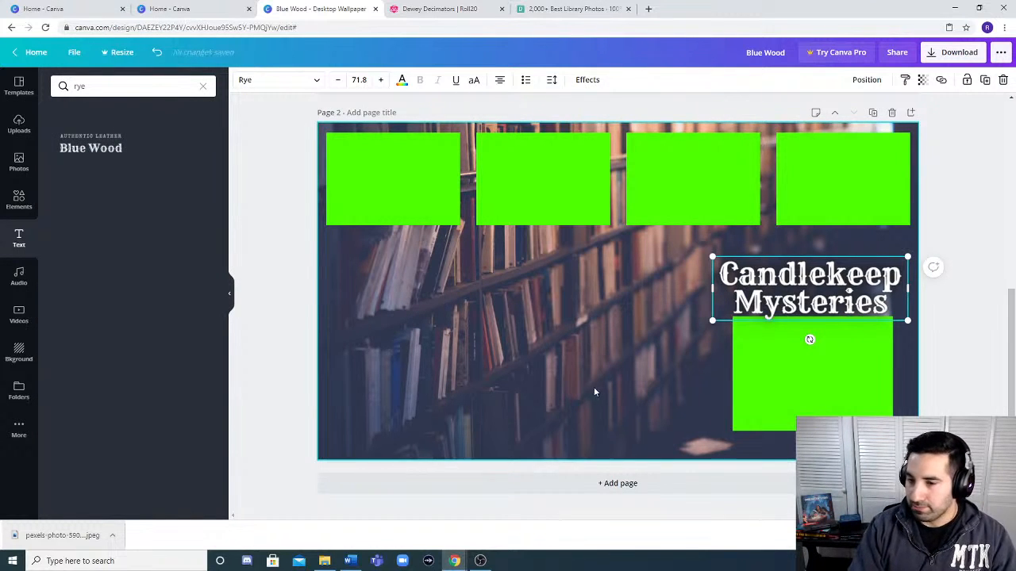
pyautogui.click(603, 347)
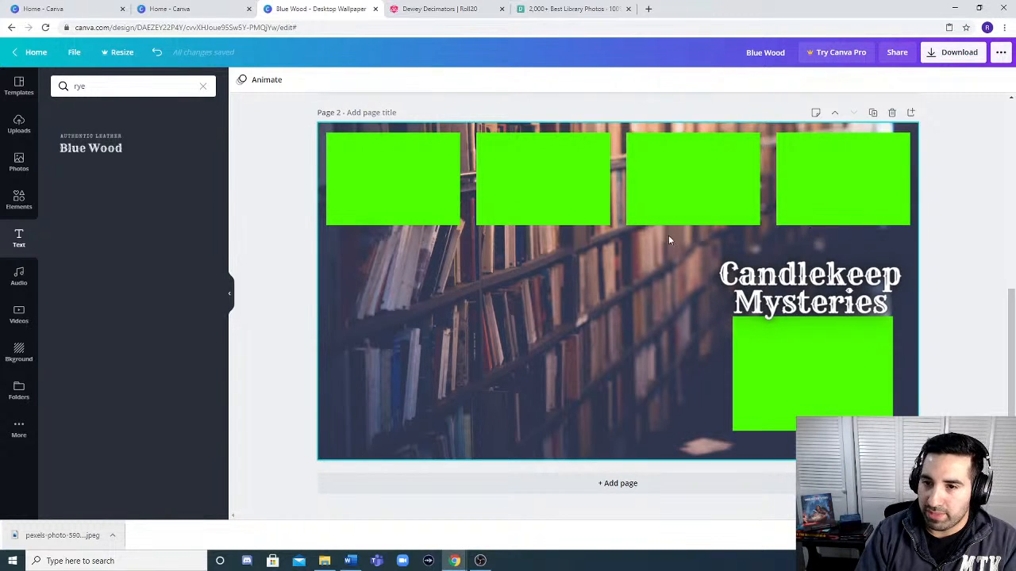
# - Move the "Candlekeep Mysteries" title and the green rectangle beneath it together slightly down toward the page's lower edge
pyautogui.click(547, 219)
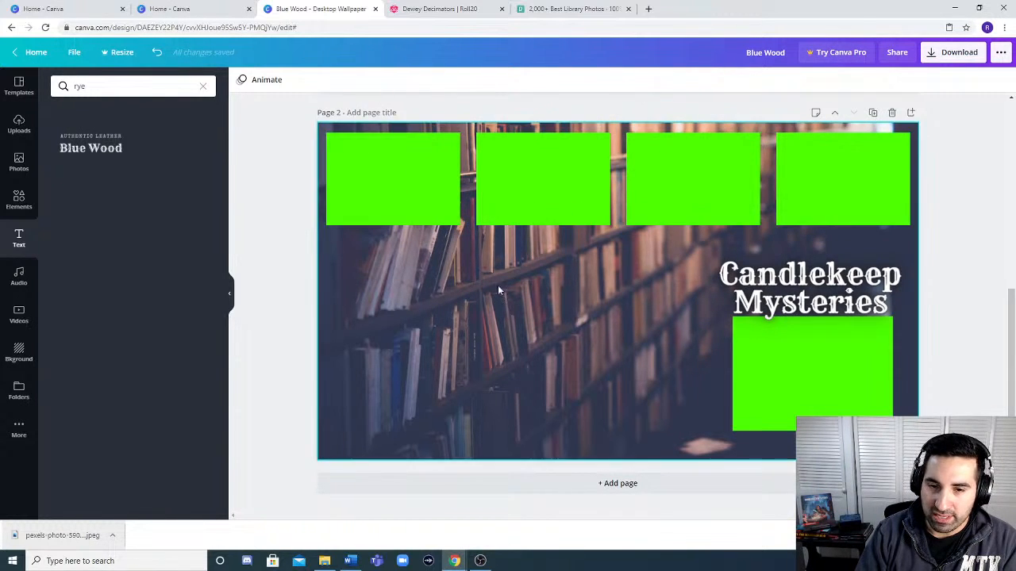
pyautogui.click(854, 367)
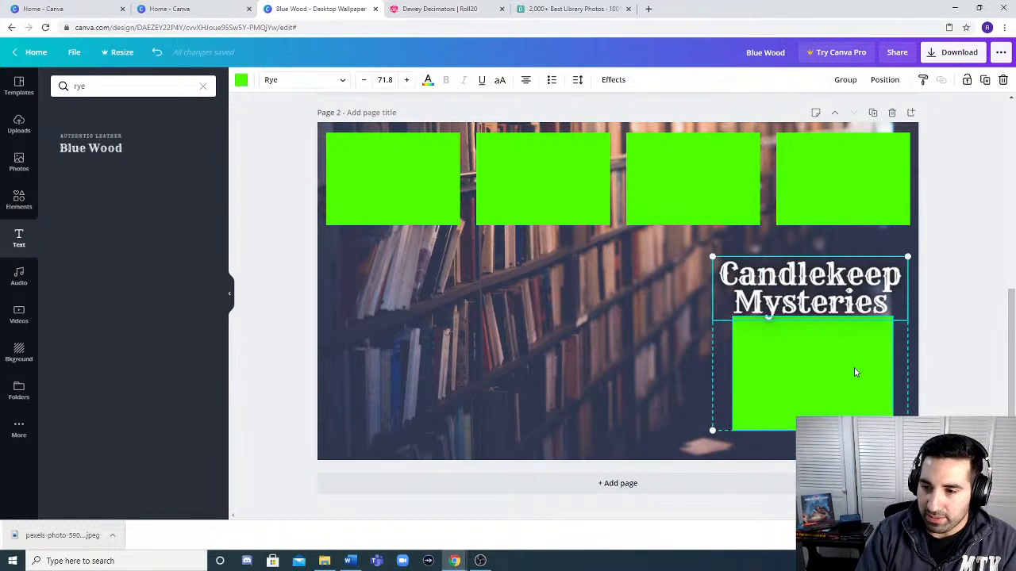
pyautogui.moveTo(854, 367); pyautogui.dragTo(853, 383)
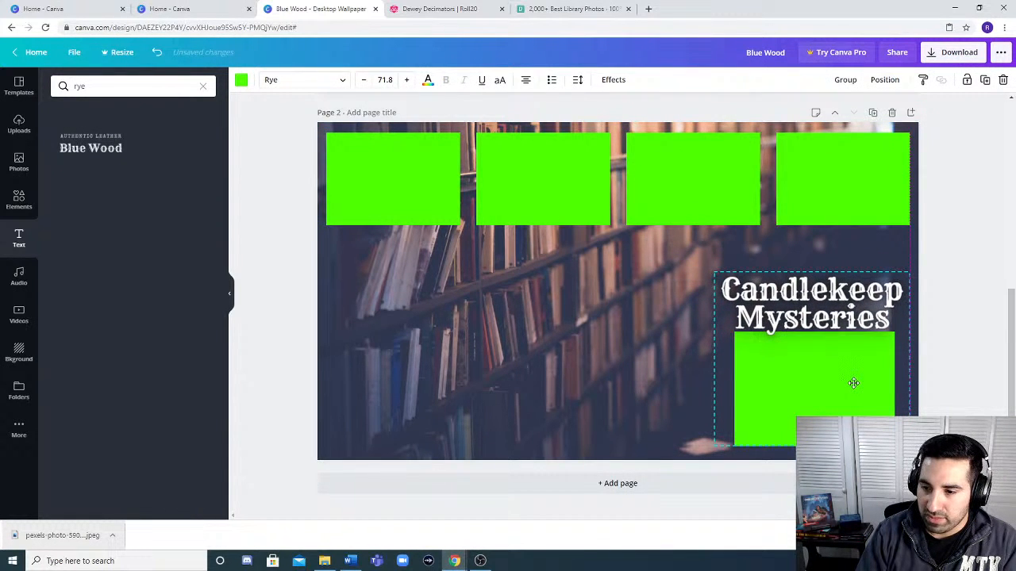
pyautogui.click(691, 346)
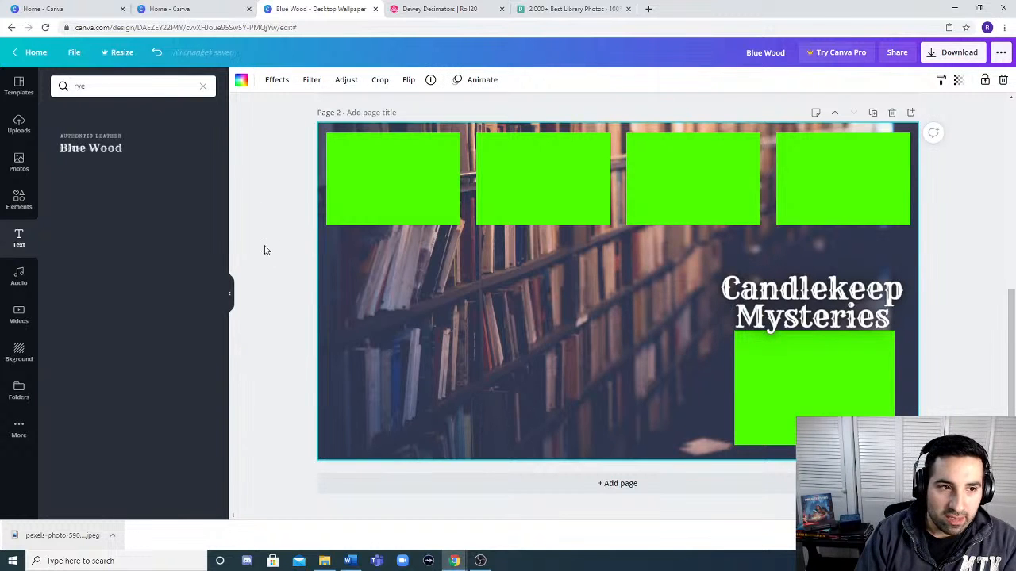
pyautogui.doubleClick(398, 242)
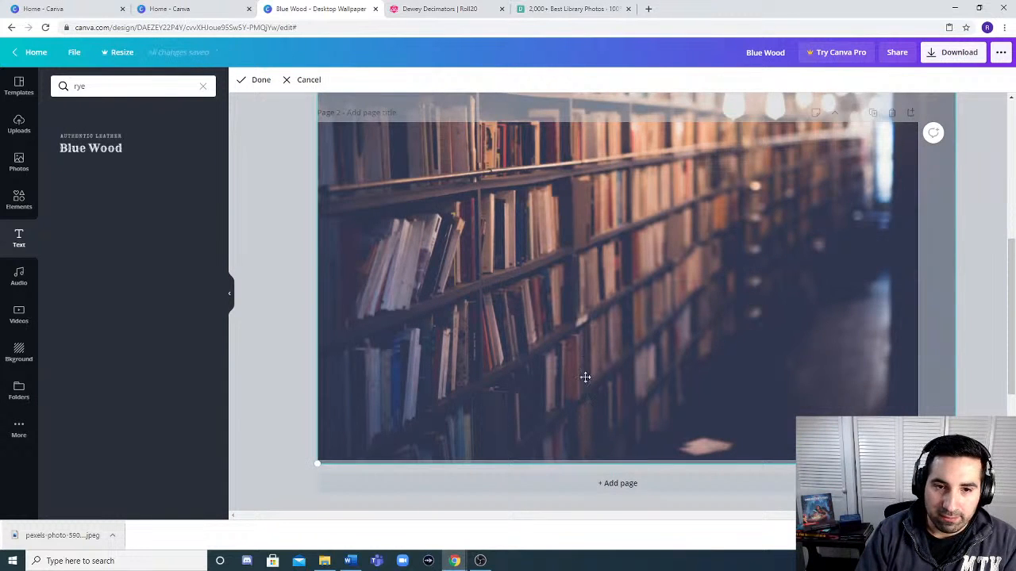
pyautogui.click(939, 303)
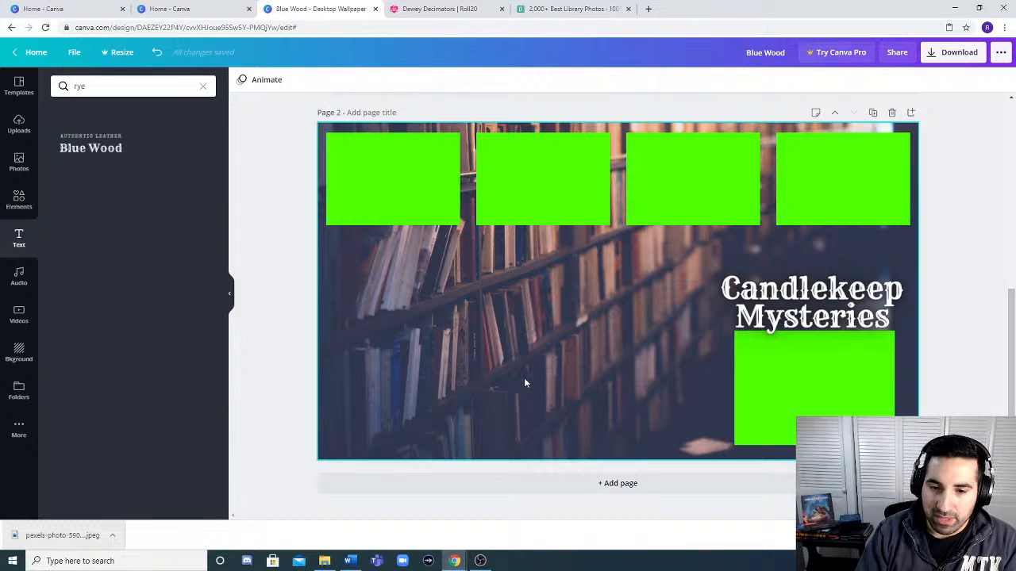
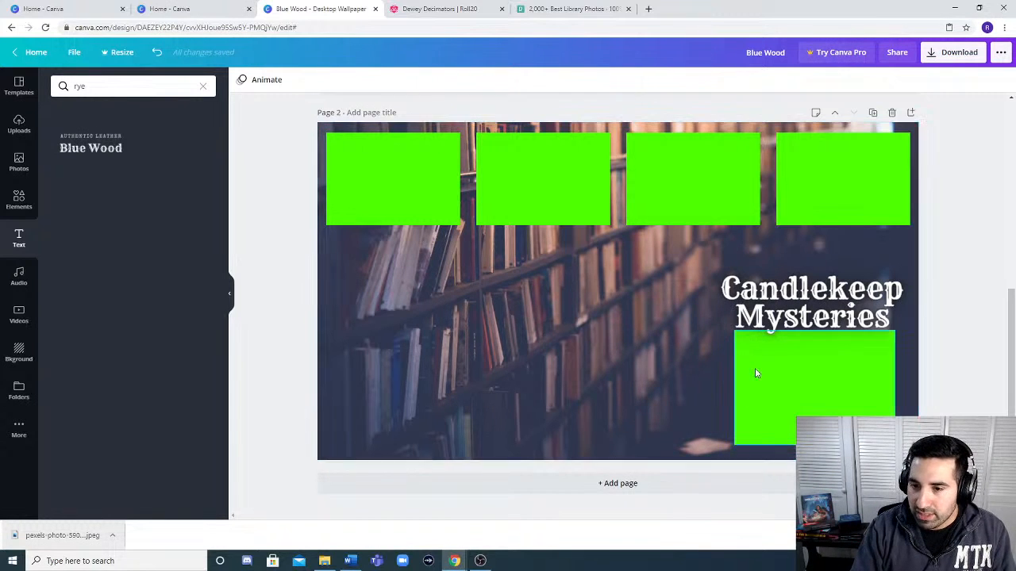
# - Nudge the lower green rectangle slightly to the left so it sits centered beneath the "Candlekeep Mysteries" title
pyautogui.moveTo(820, 387); pyautogui.dragTo(817, 387)
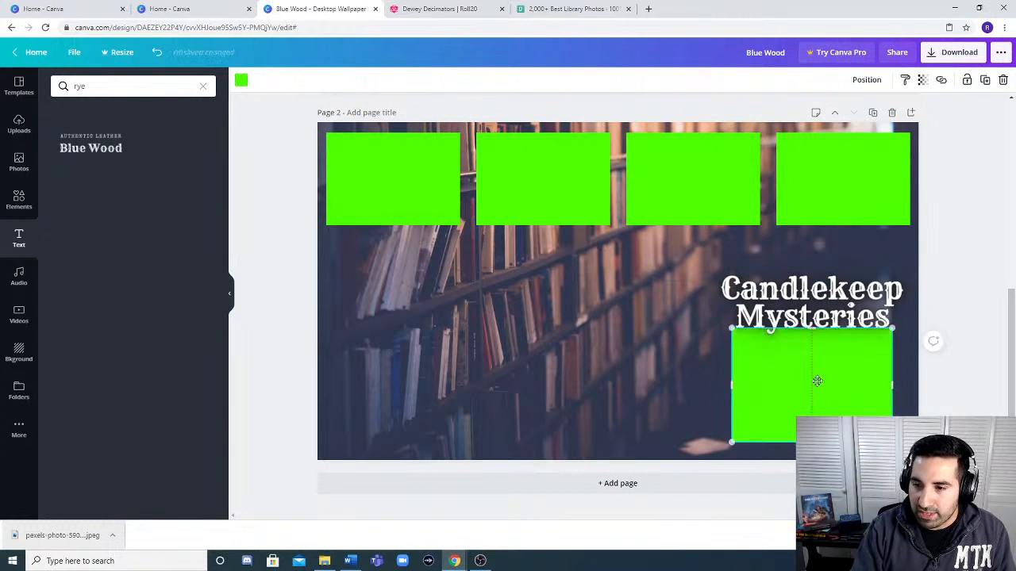
pyautogui.click(639, 394)
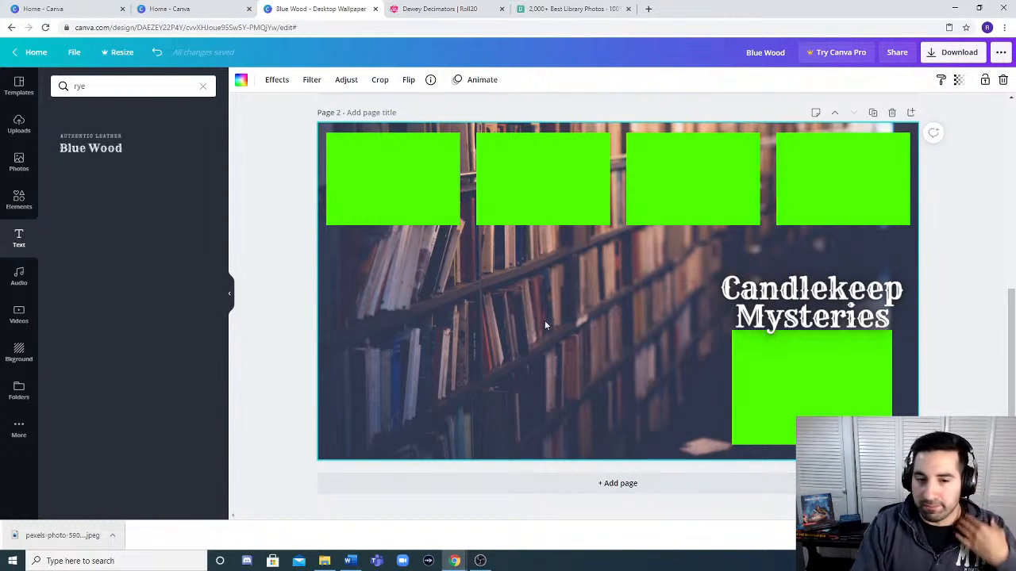
pyautogui.click(105, 137)
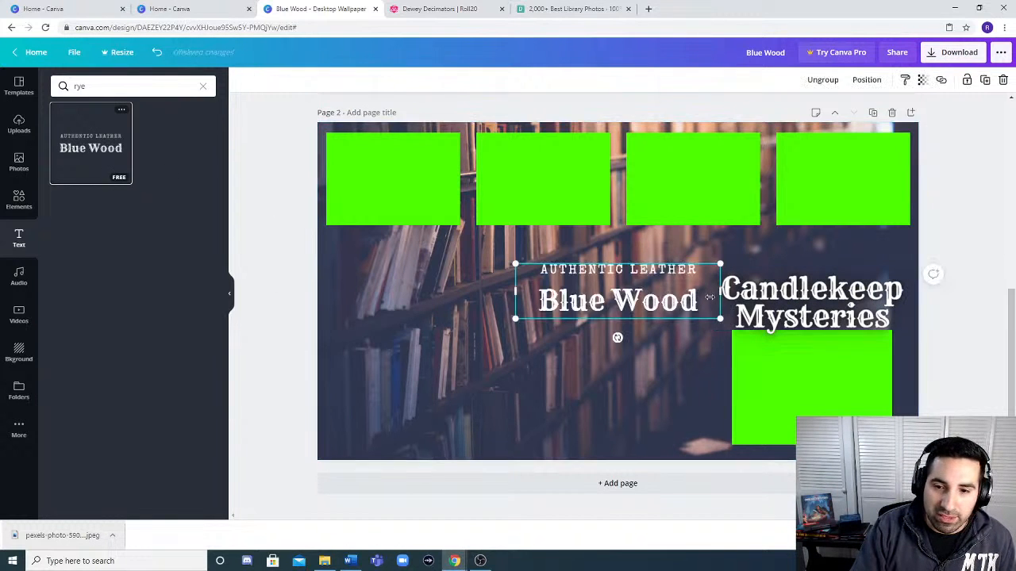
pyautogui.moveTo(665, 302); pyautogui.dragTo(538, 302)
pyautogui.hotkey('ctrl', 'a')
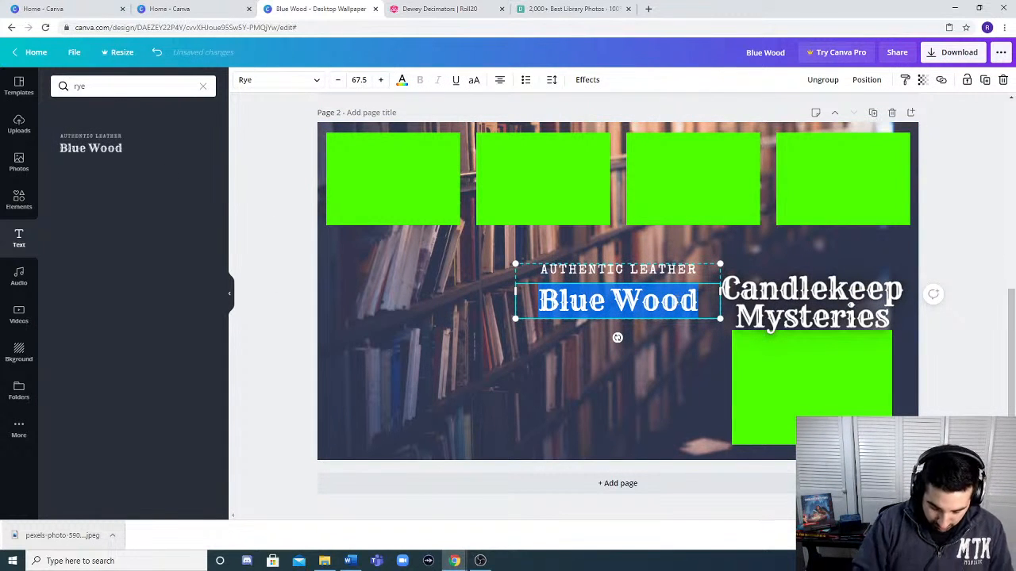
pyautogui.press('BackSpace')
pyautogui.tripleClick(702, 269)
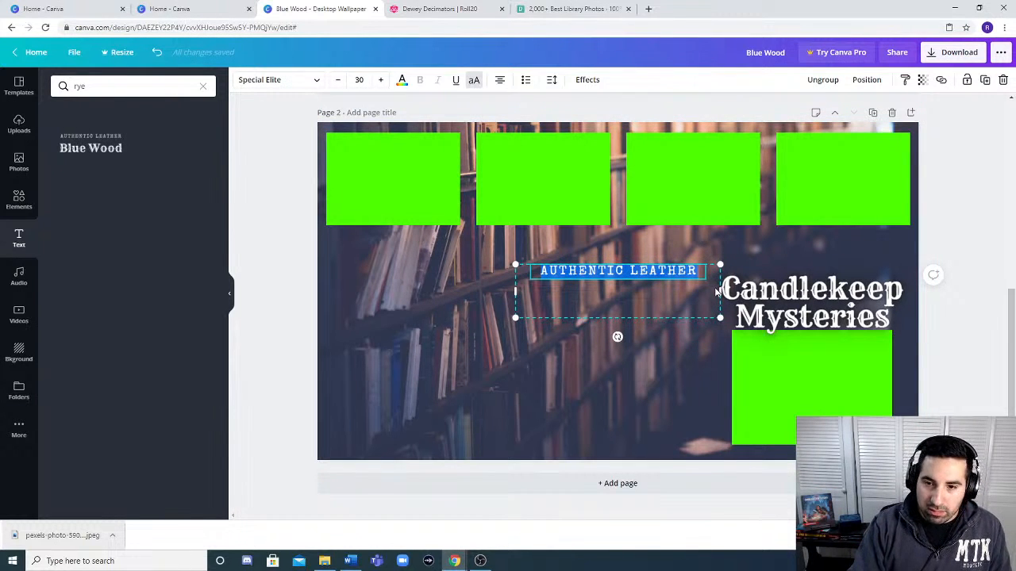
pyautogui.click(470, 373)
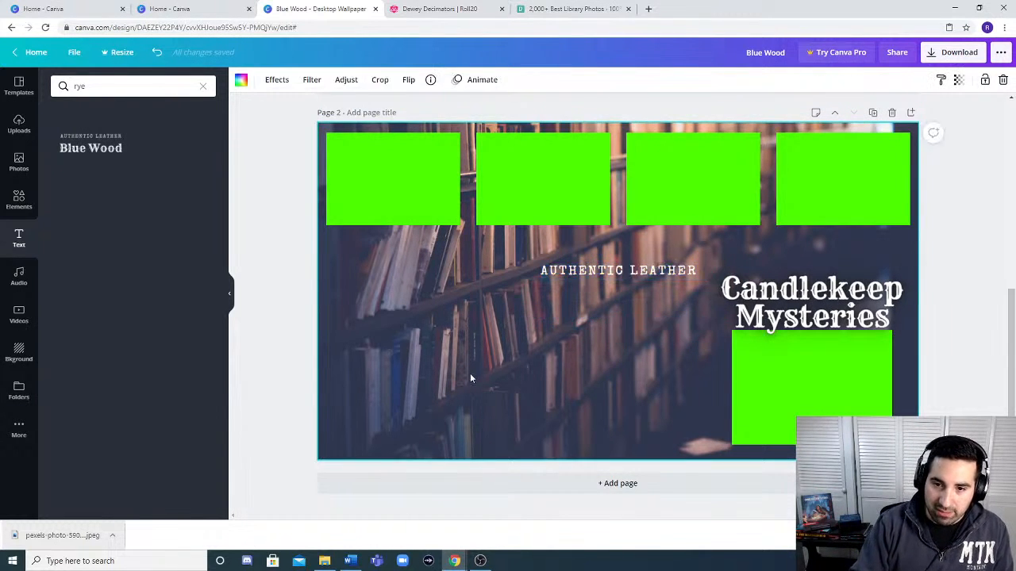
pyautogui.click(618, 273)
pyautogui.rightClick(619, 272)
pyautogui.click(635, 305)
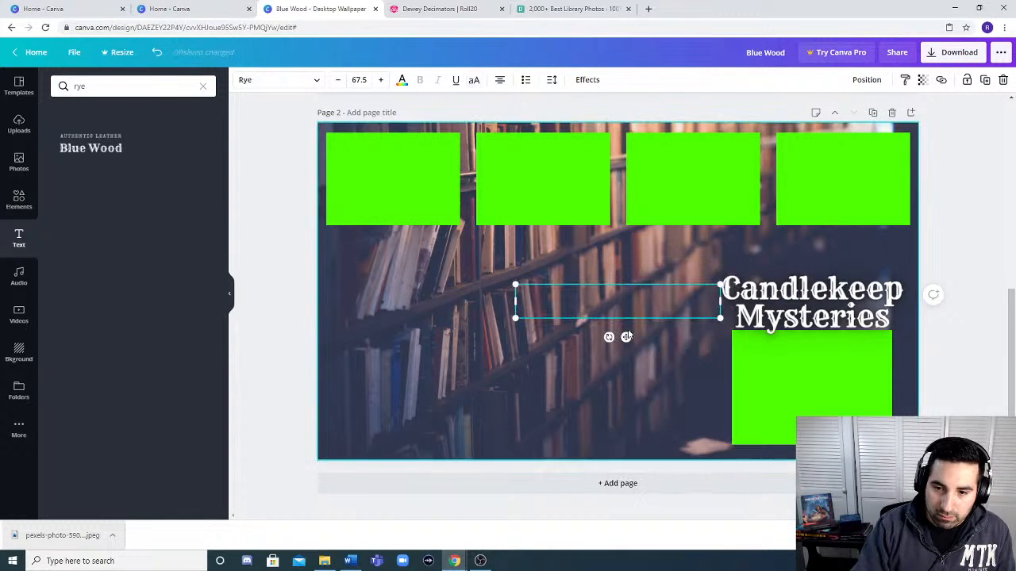
pyautogui.rightClick(555, 299)
pyautogui.click(583, 352)
pyautogui.click(405, 415)
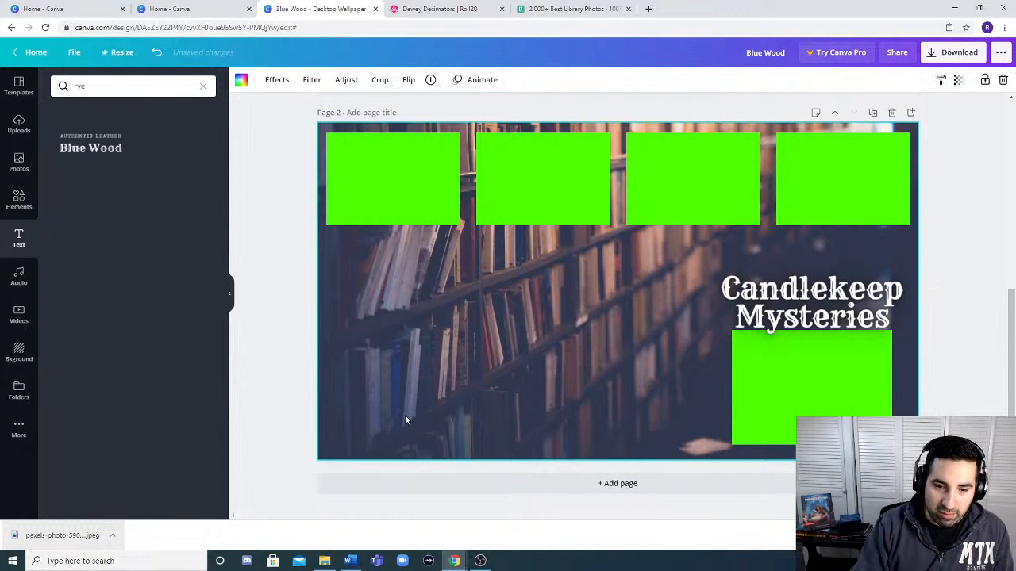
# - Paste the "authentic leather" text as a new text box and move it to the empty lower-left area of page 2
pyautogui.rightClick(405, 415)
pyautogui.click(425, 422)
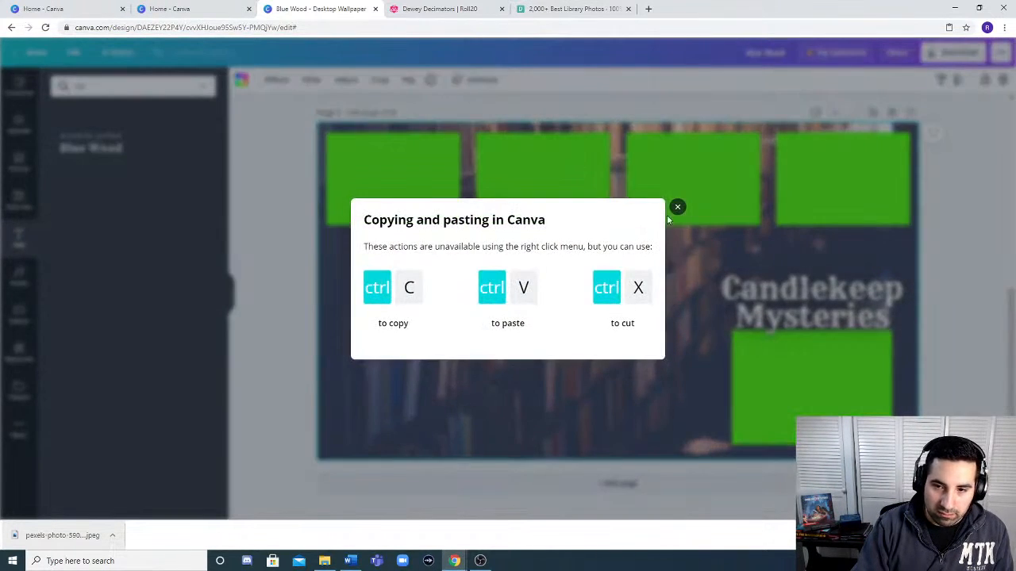
pyautogui.click(674, 208)
pyautogui.hotkey('ctrl', 'v')
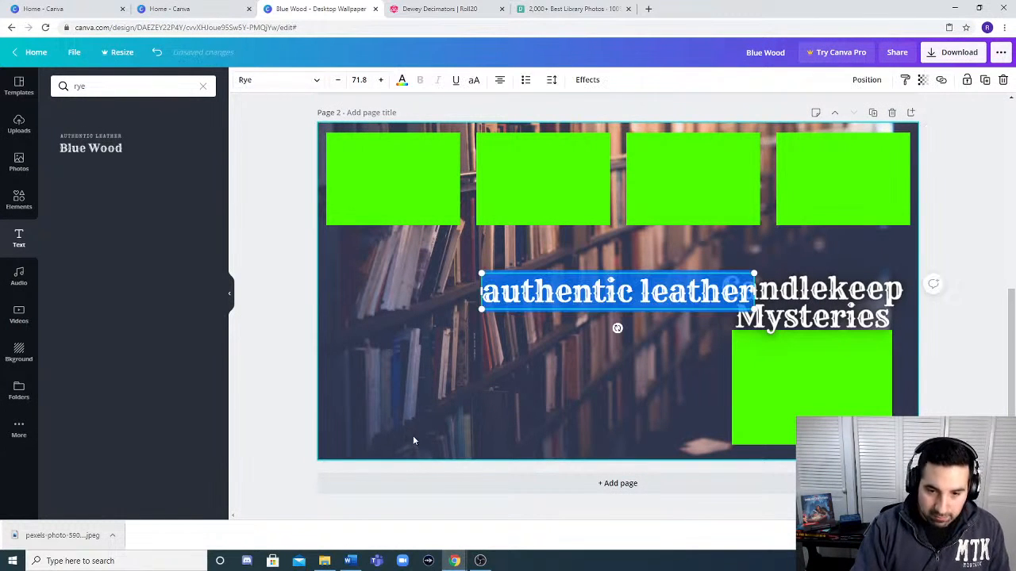
pyautogui.press('Escape')
pyautogui.click(652, 314)
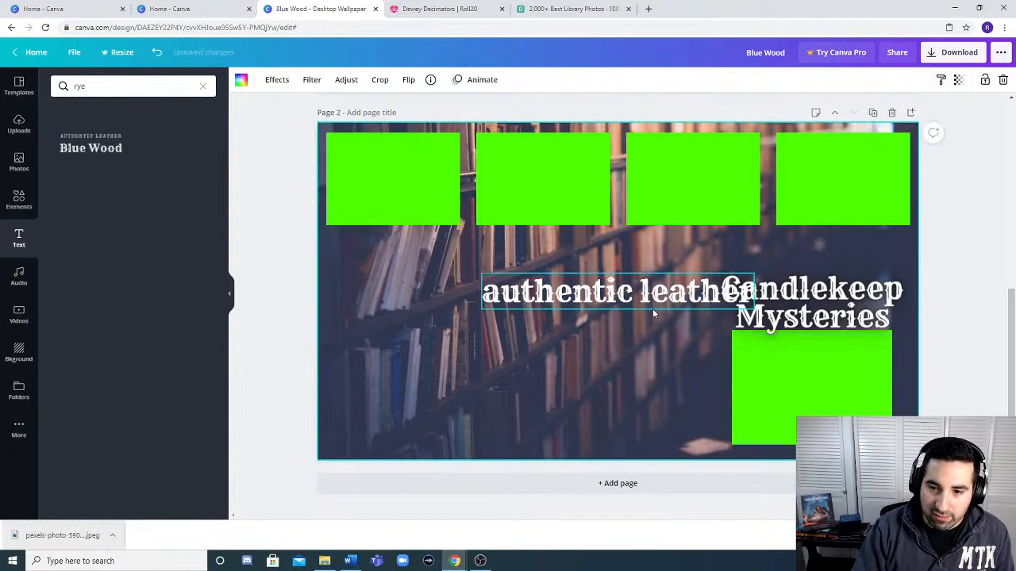
pyautogui.click(644, 295)
pyautogui.moveTo(644, 295); pyautogui.dragTo(523, 423)
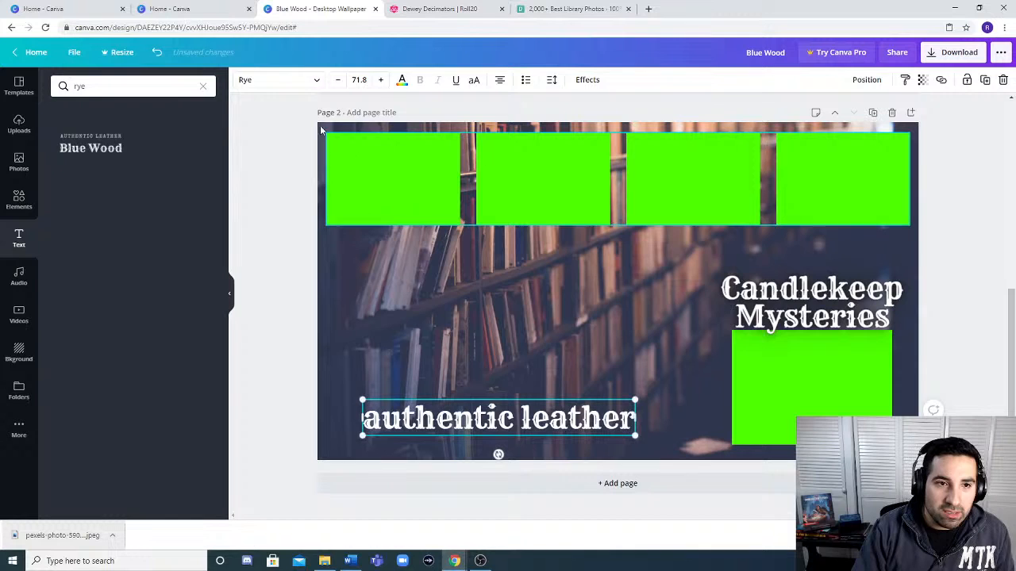
# - Change the font of the "authentic leather" text to Special Elite
pyautogui.click(315, 81)
pyautogui.click(202, 85)
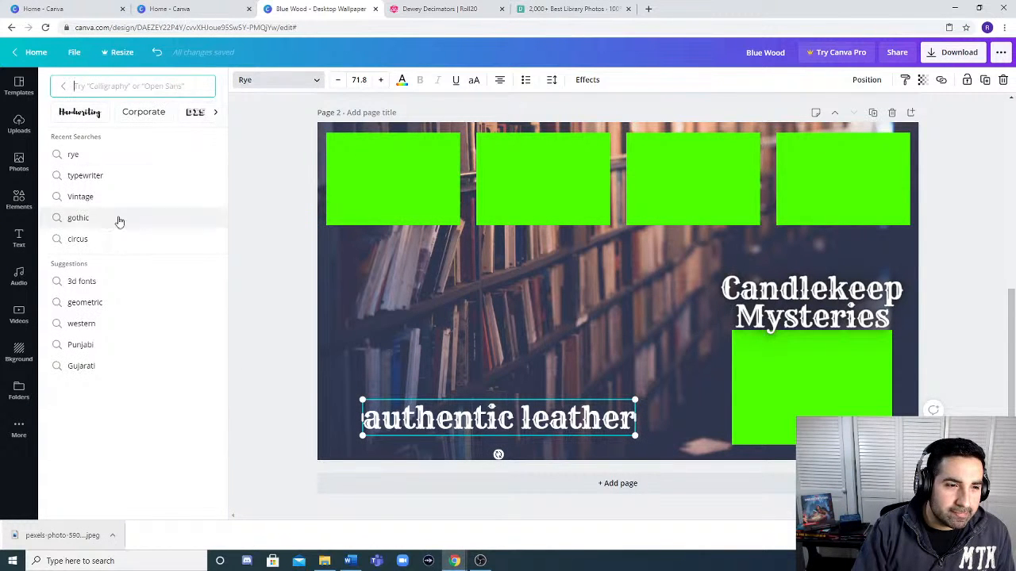
pyautogui.click(64, 86)
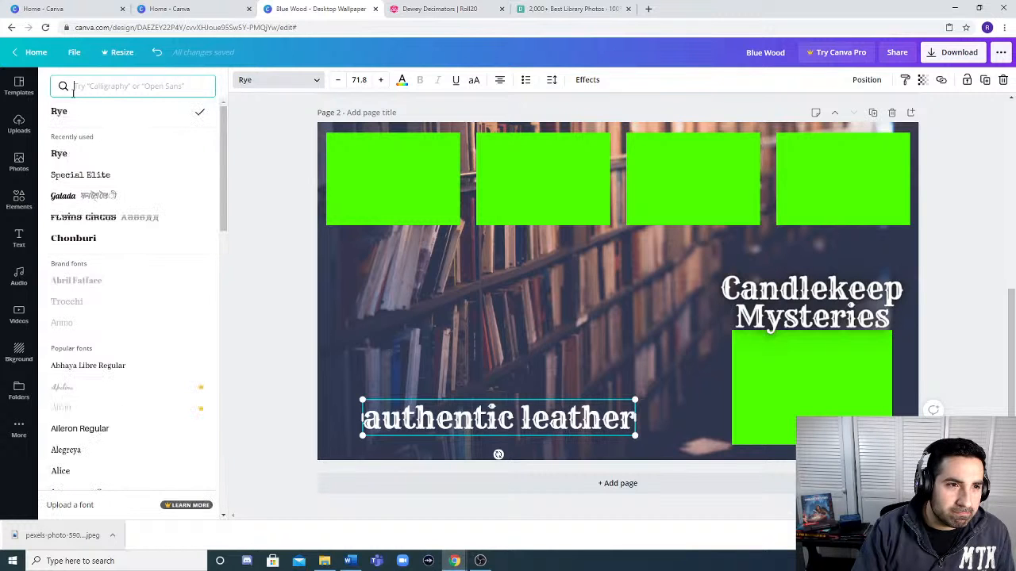
pyautogui.click(112, 176)
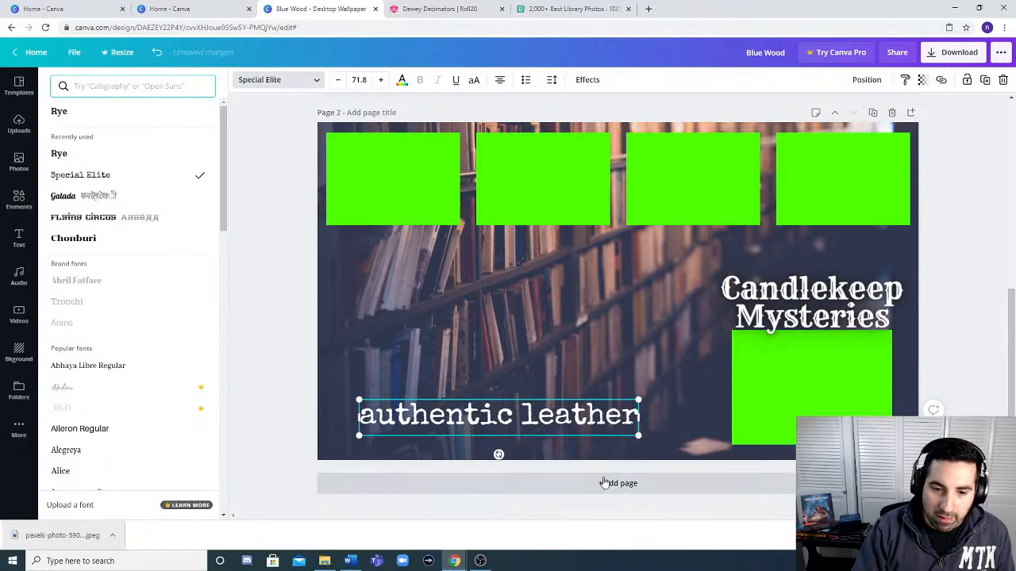
# - Replace the "authentic leather" text with "The Joy of Extradimensional Spaces"
pyautogui.doubleClick(608, 416)
pyautogui.write('The')
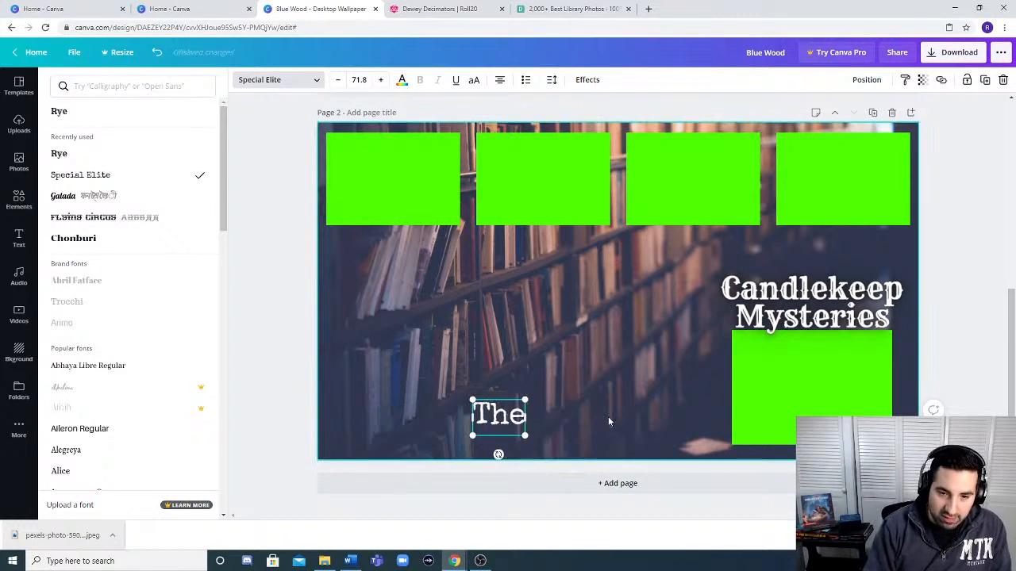
pyautogui.write(' Jooy')
pyautogui.press('BackSpace')
pyautogui.press('BackSpace')
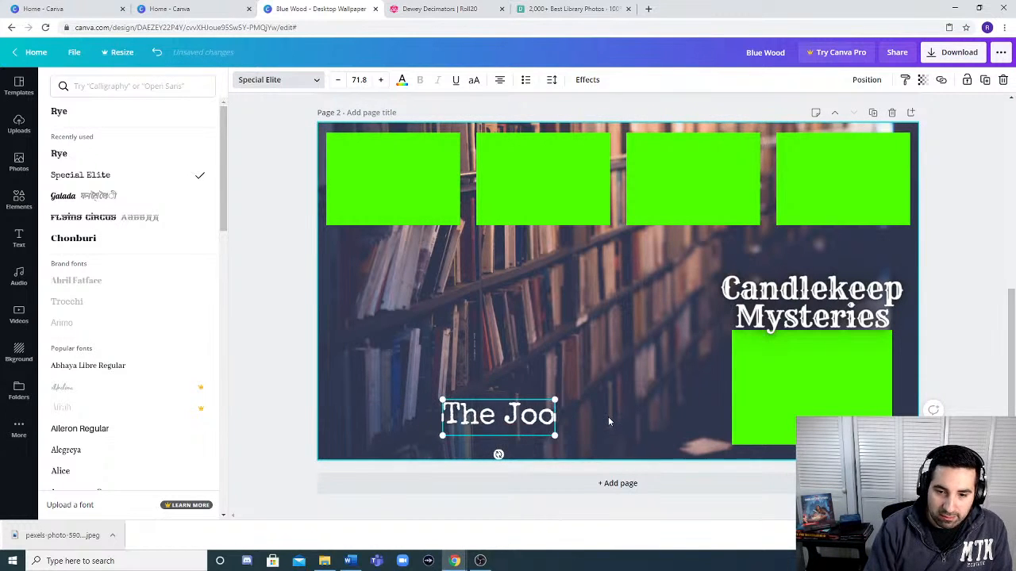
pyautogui.write('y oof')
pyautogui.press('BackSpace')
pyautogui.press('BackSpace')
pyautogui.write('f')
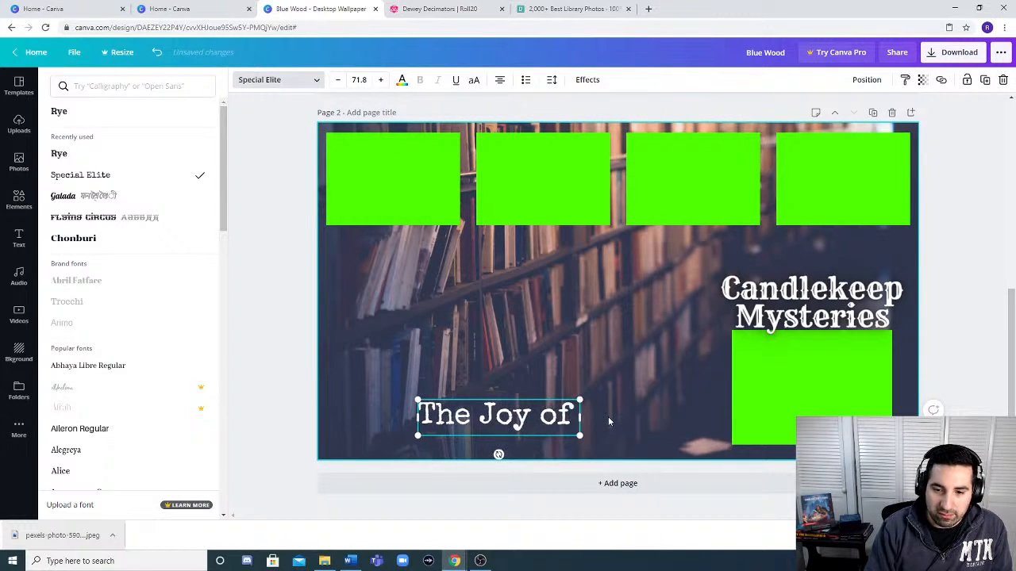
pyautogui.write(' Extradimensioona')
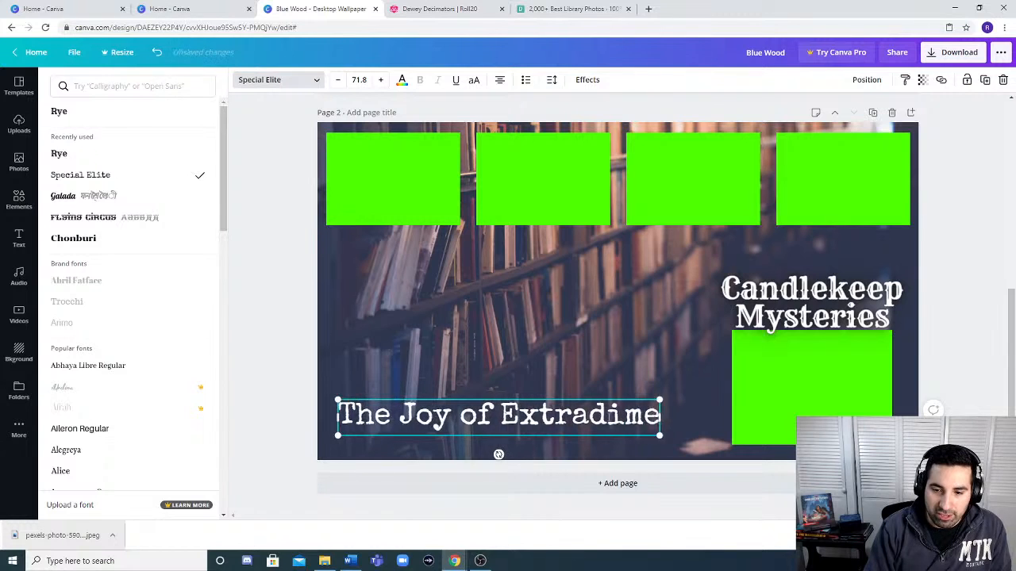
pyautogui.press('BackSpace')
pyautogui.press('BackSpace')
pyautogui.press('BackSpace')
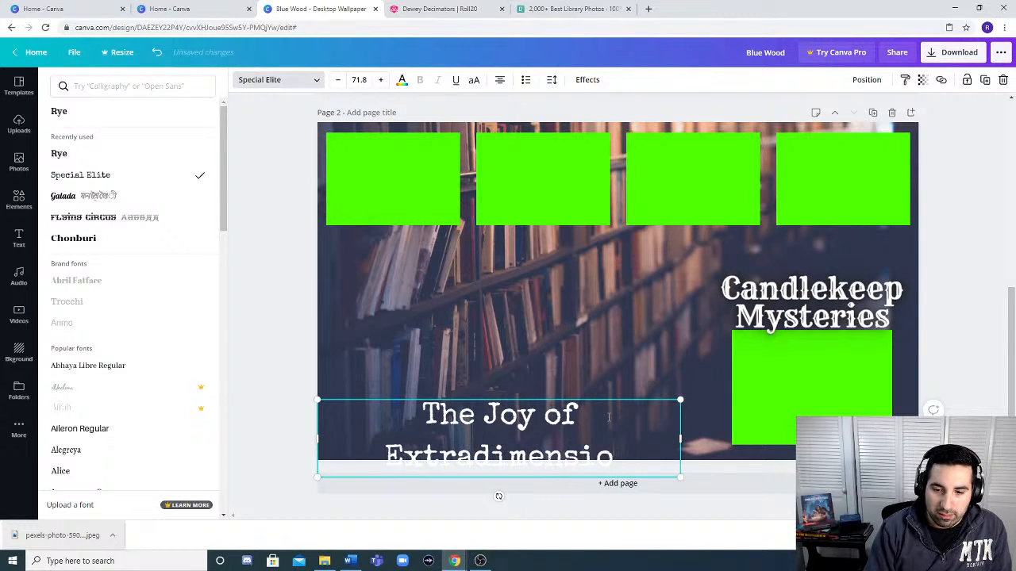
pyautogui.write('nal Spacee')
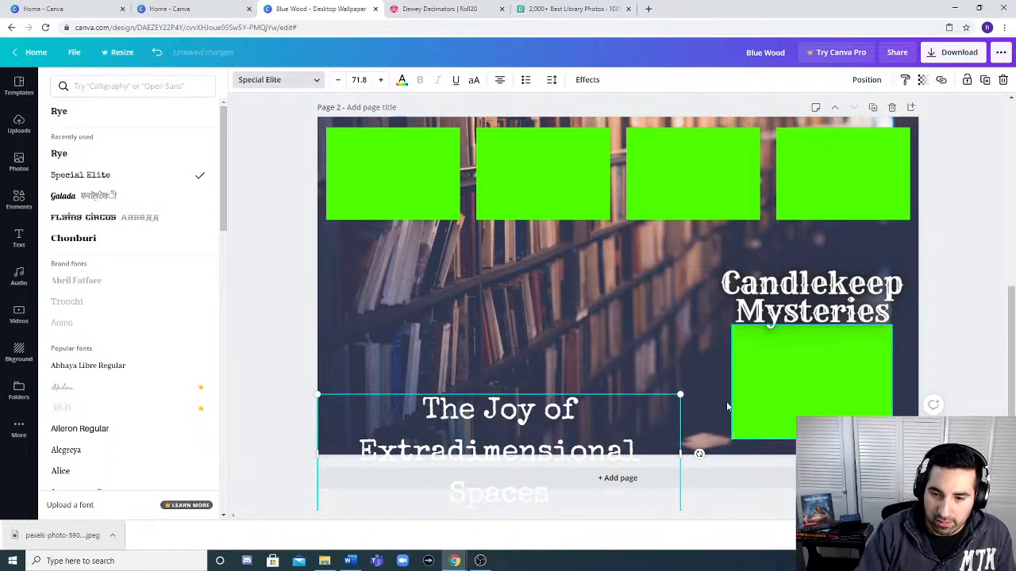
pyautogui.press('Escape')
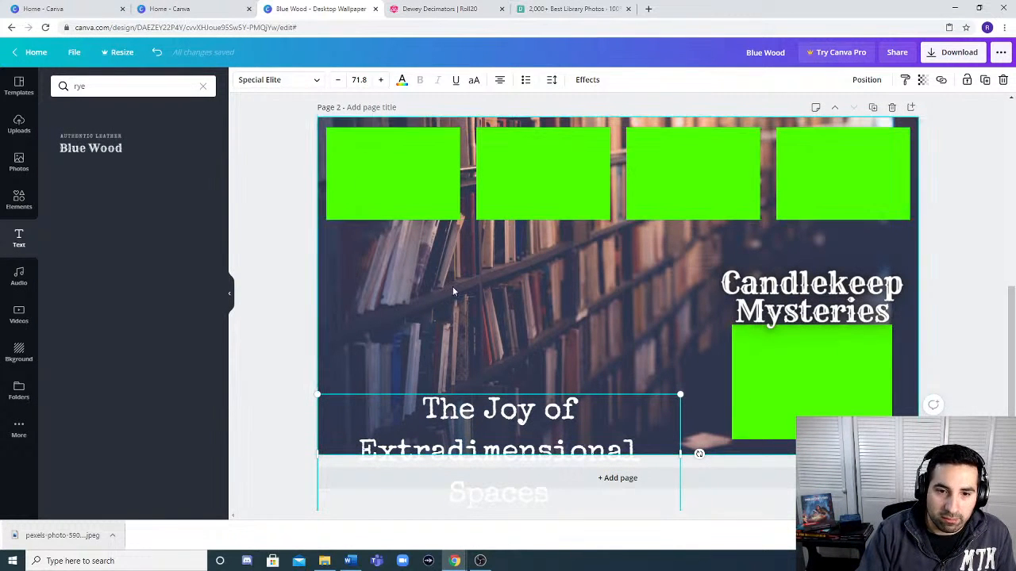
# - Shrink the "The Joy of Extradimensional Spaces" text to size 43.9 on a single line and place it along the page's lower edge
pyautogui.moveTo(529, 428); pyautogui.dragTo(499, 324)
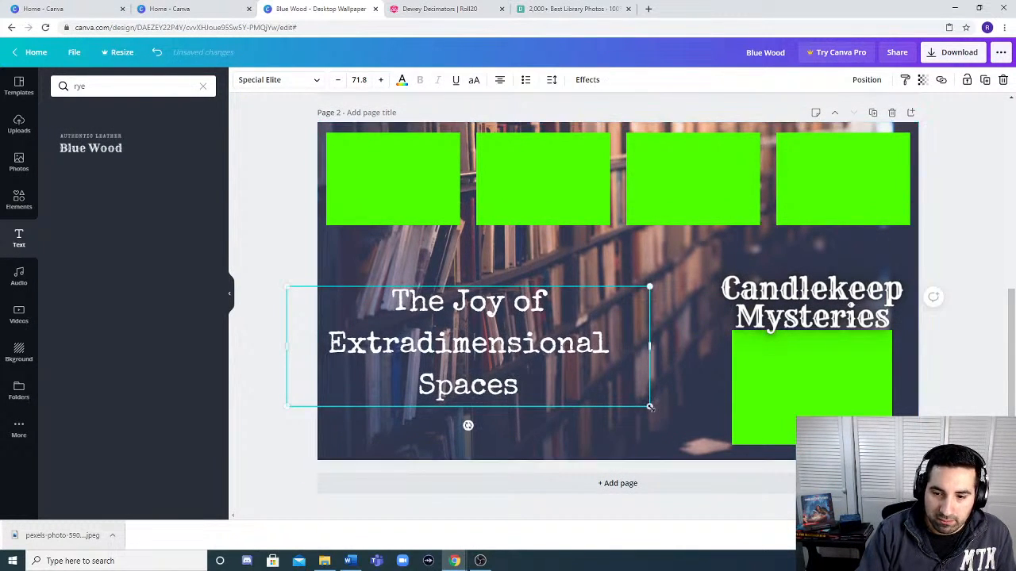
pyautogui.moveTo(648, 411); pyautogui.dragTo(733, 336)
pyautogui.moveTo(661, 309); pyautogui.dragTo(679, 415)
pyautogui.moveTo(750, 418); pyautogui.dragTo(635, 454)
pyautogui.click(609, 427)
pyautogui.moveTo(634, 444); pyautogui.dragTo(646, 444)
pyautogui.moveTo(707, 435); pyautogui.dragTo(695, 437)
pyautogui.click(662, 396)
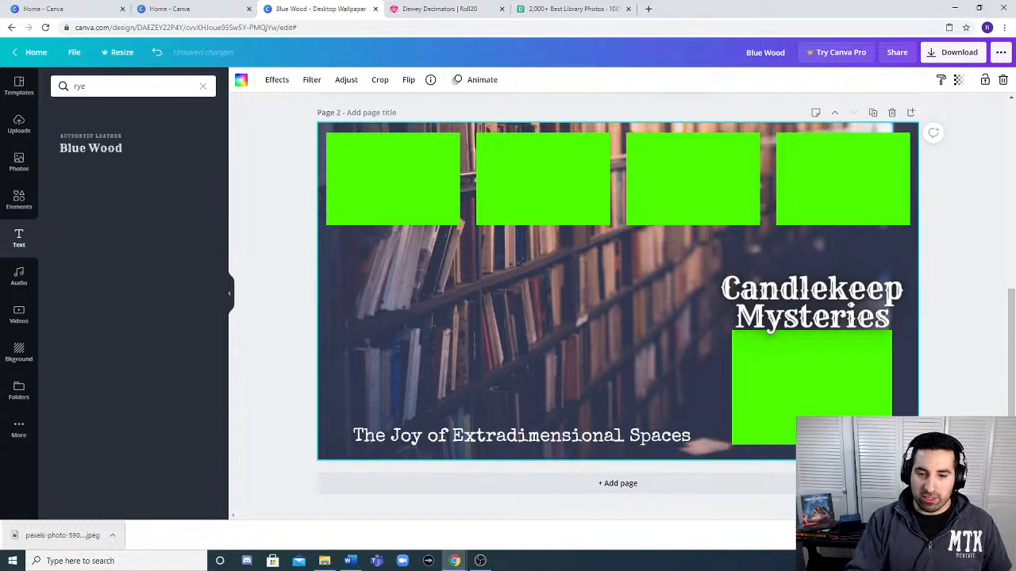
pyautogui.moveTo(574, 440); pyautogui.dragTo(575, 446)
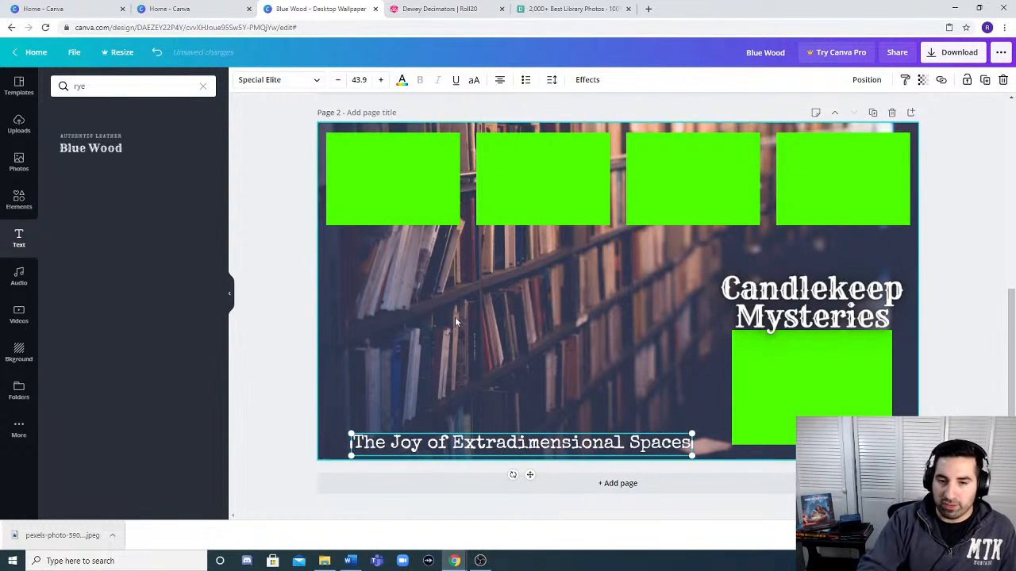
pyautogui.press('Escape')
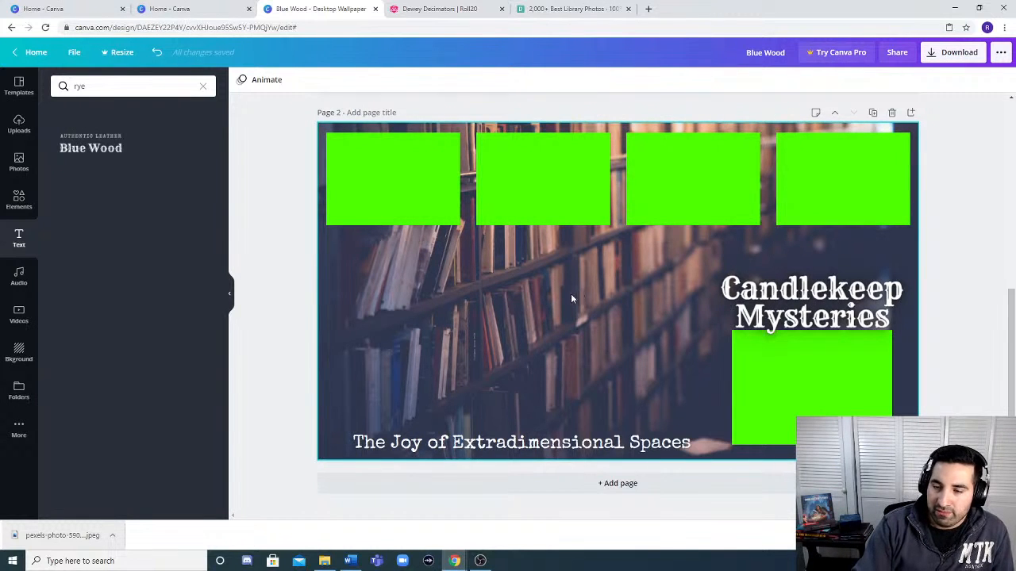
pyautogui.click(18, 198)
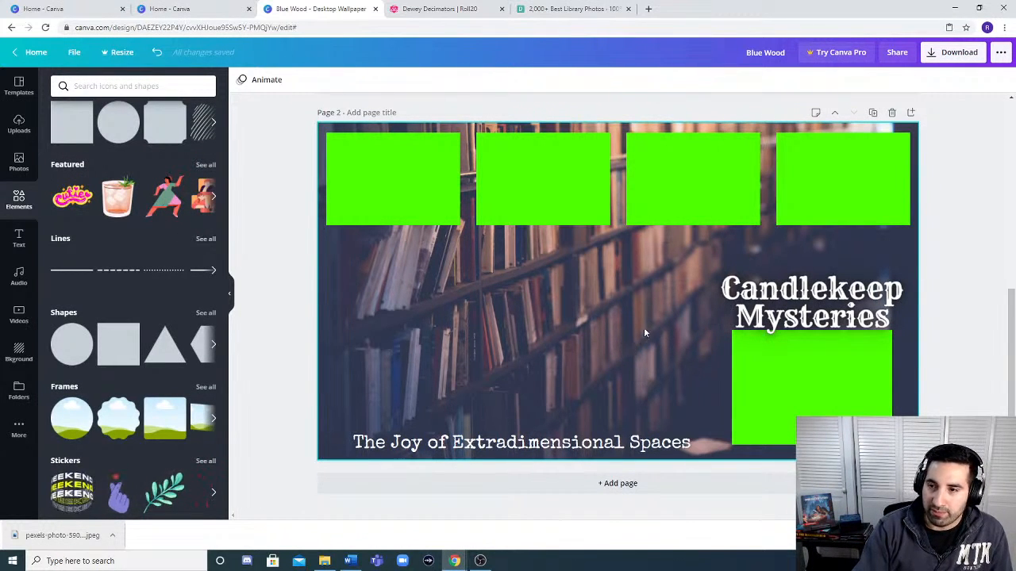
pyautogui.click(649, 295)
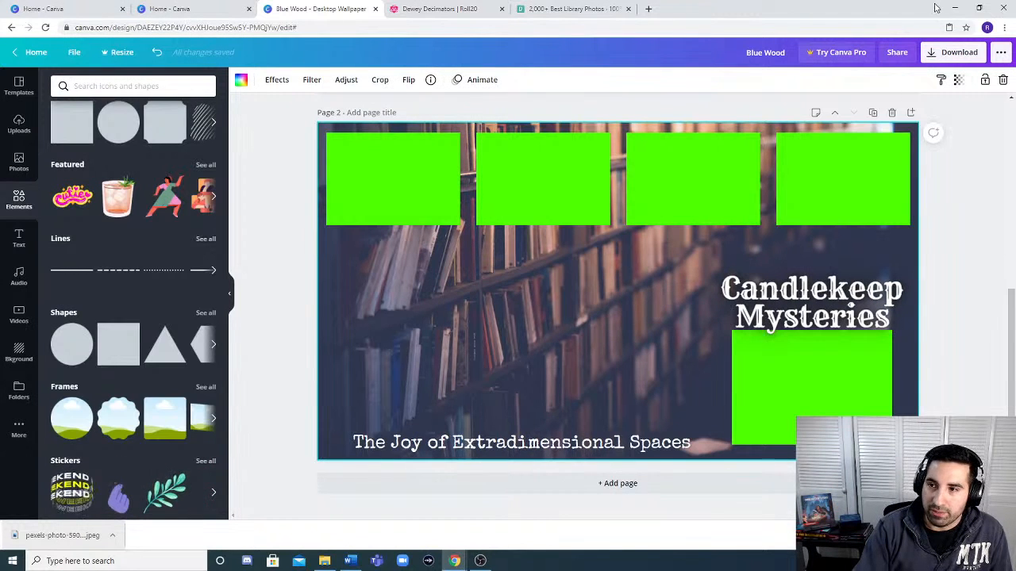
# - Download only page 2 of the design as a PNG and dismiss the Canva Pro offer
pyautogui.click(960, 53)
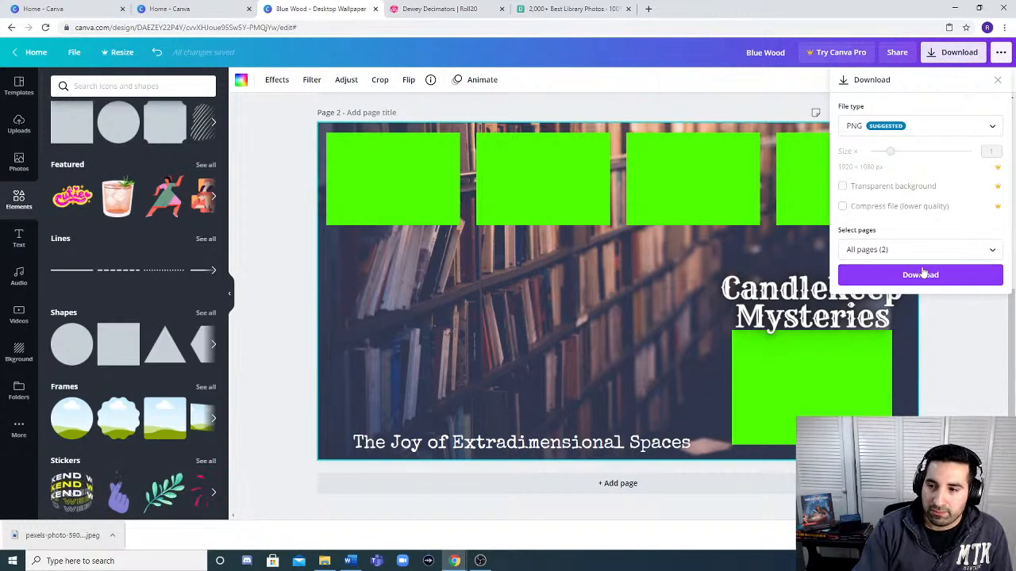
pyautogui.click(957, 251)
pyautogui.click(939, 340)
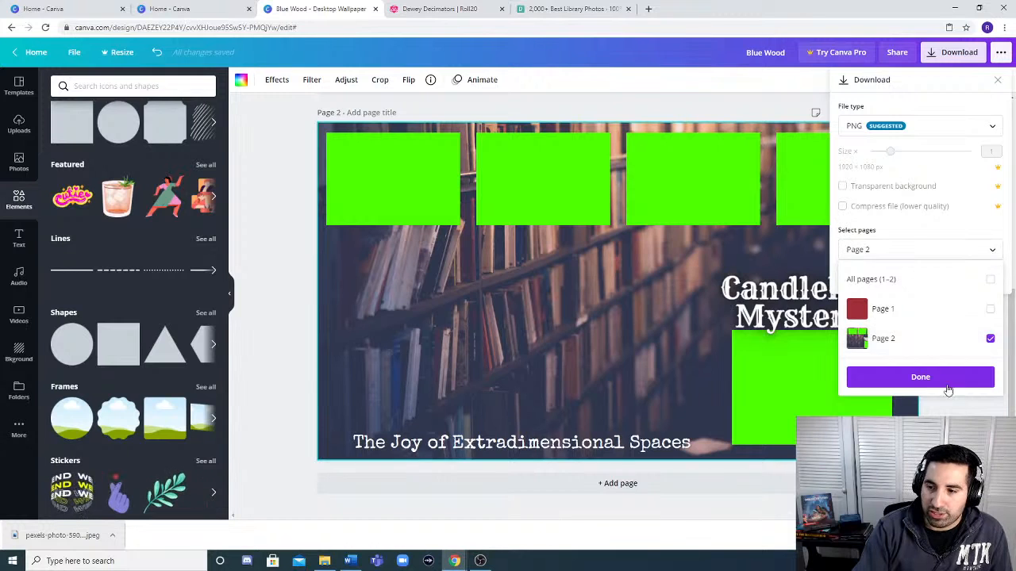
pyautogui.click(942, 378)
pyautogui.click(957, 275)
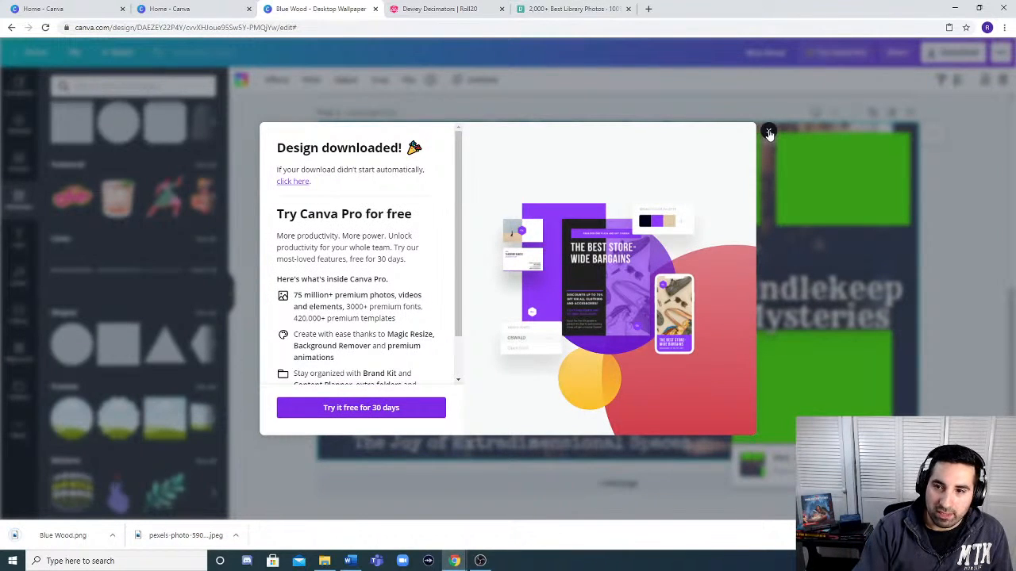
pyautogui.click(768, 132)
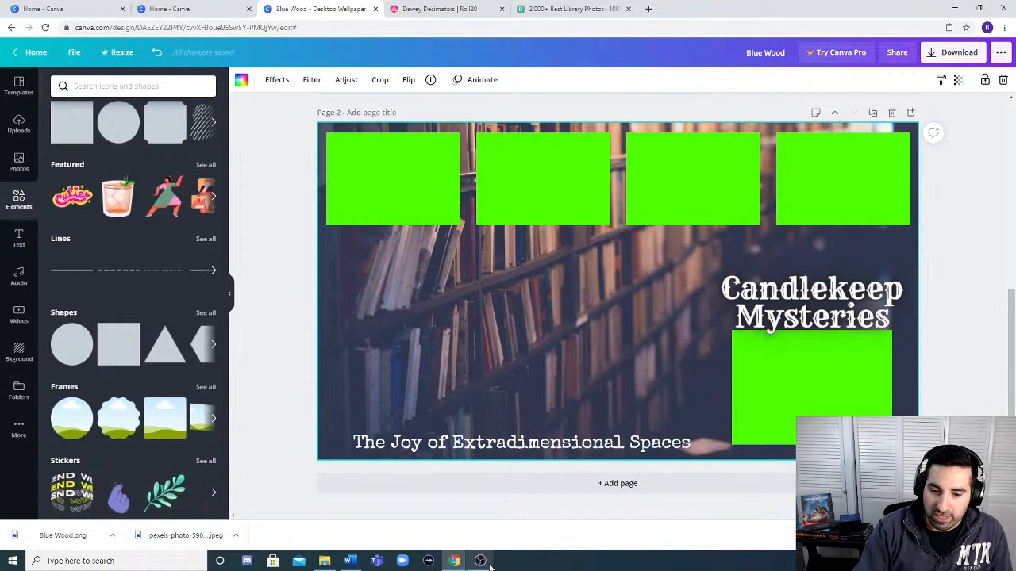
# - Switch to OBS and bring its window onto this screen at full size
pyautogui.click(488, 562)
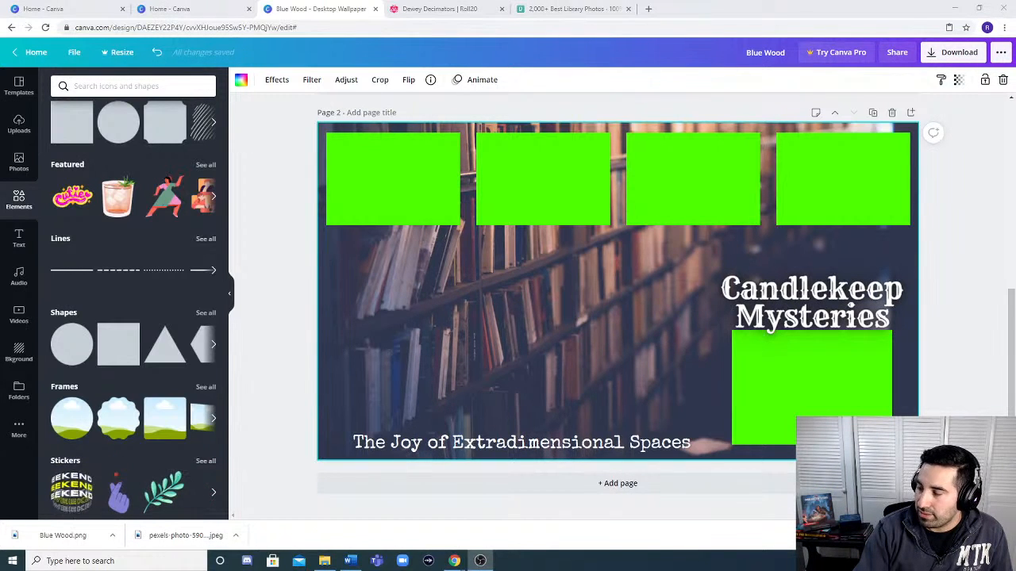
pyautogui.hotkey('alt', 'Tab')
pyautogui.moveTo(793, 32); pyautogui.dragTo(418, 109)
pyautogui.click(722, 110)
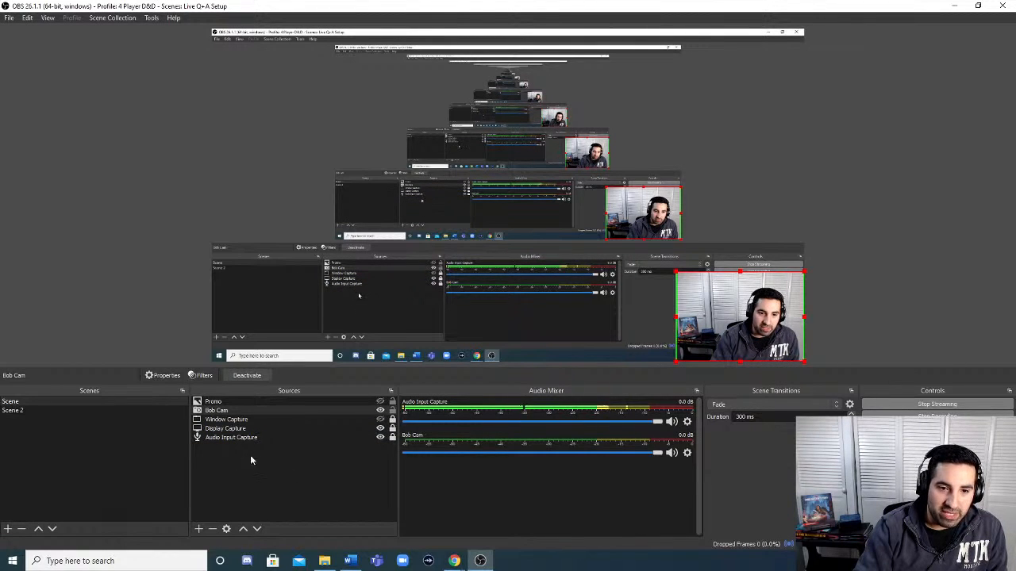
# - Add a new image source named "Candlekeep Overlay" to the current scene
pyautogui.click(200, 529)
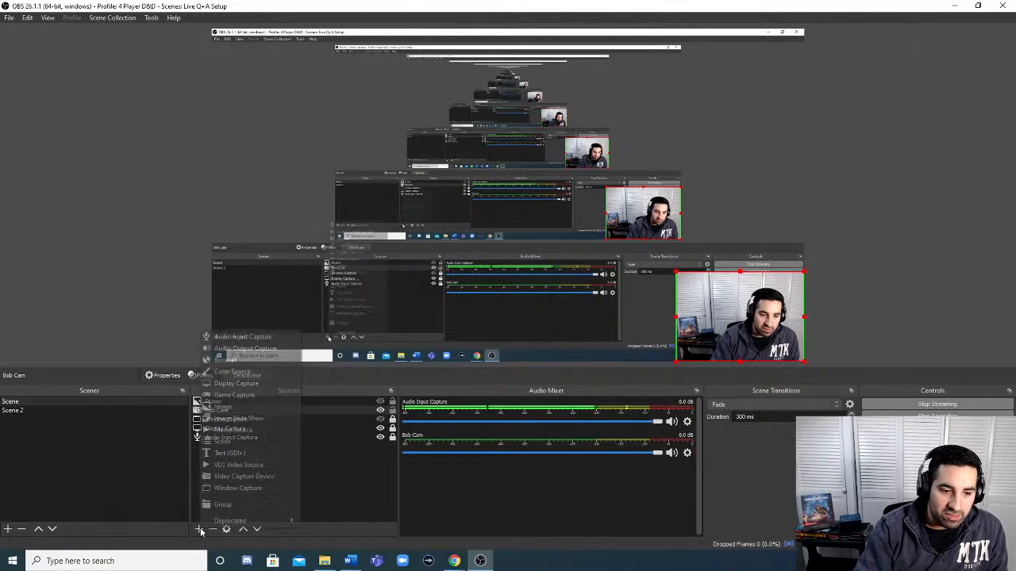
pyautogui.click(246, 420)
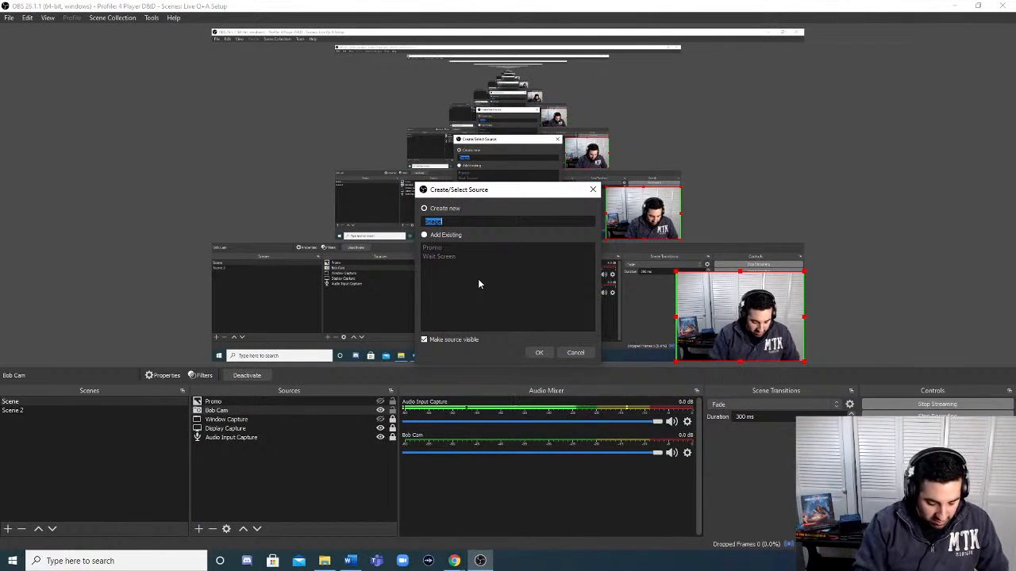
pyautogui.write('Cand')
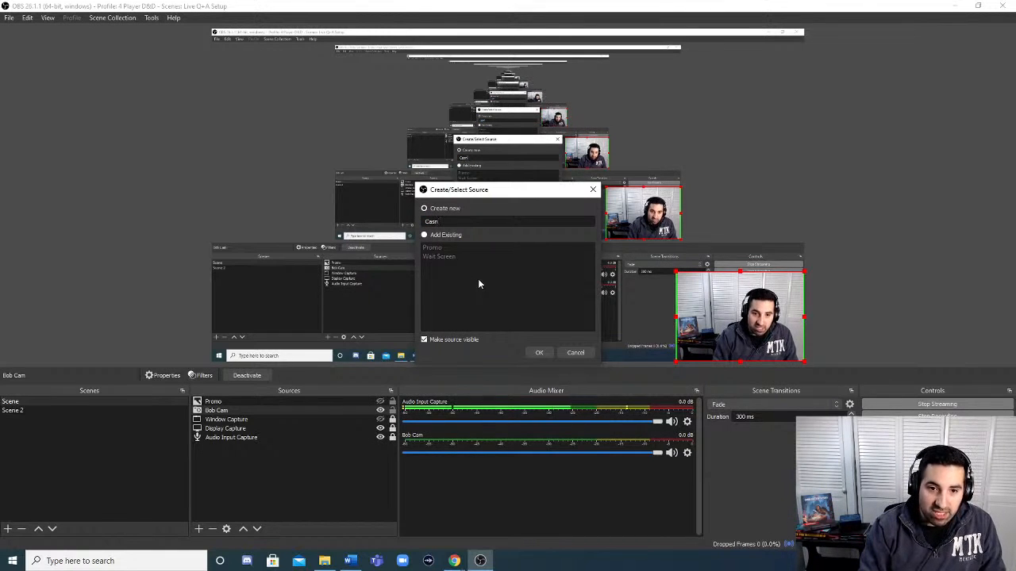
pyautogui.write('am')
pyautogui.write('dlekeep ')
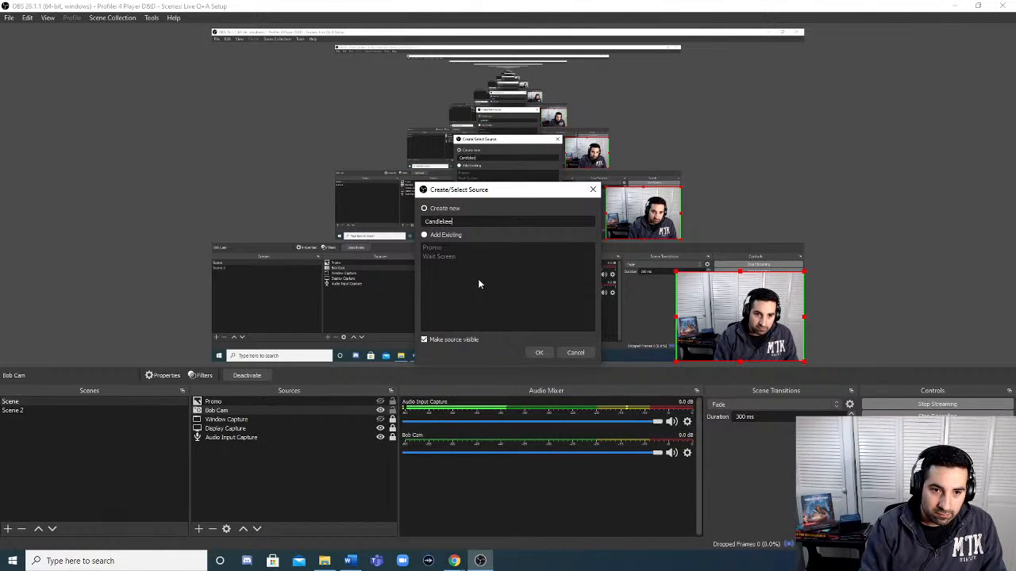
pyautogui.write('Overlay')
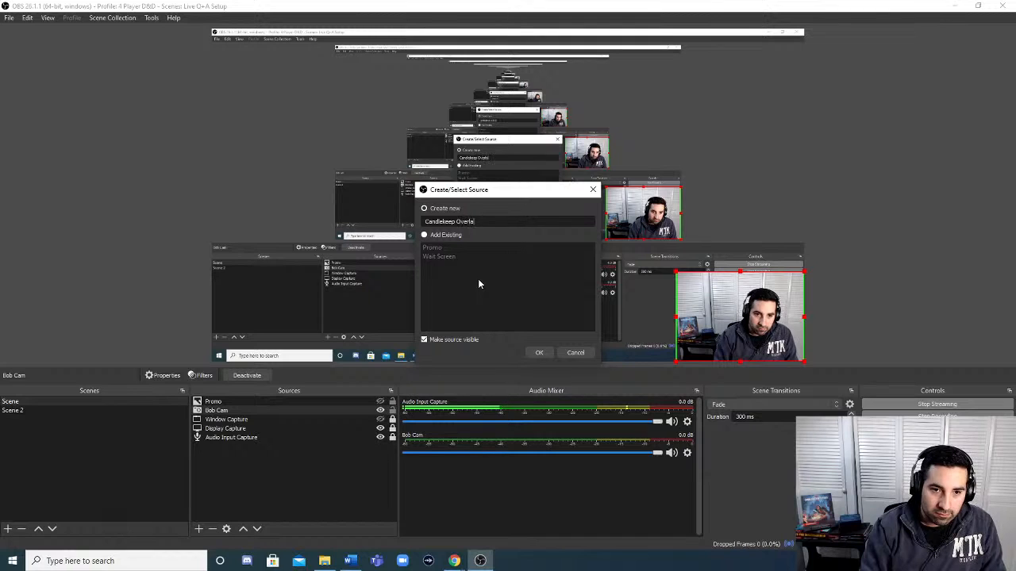
pyautogui.click(539, 352)
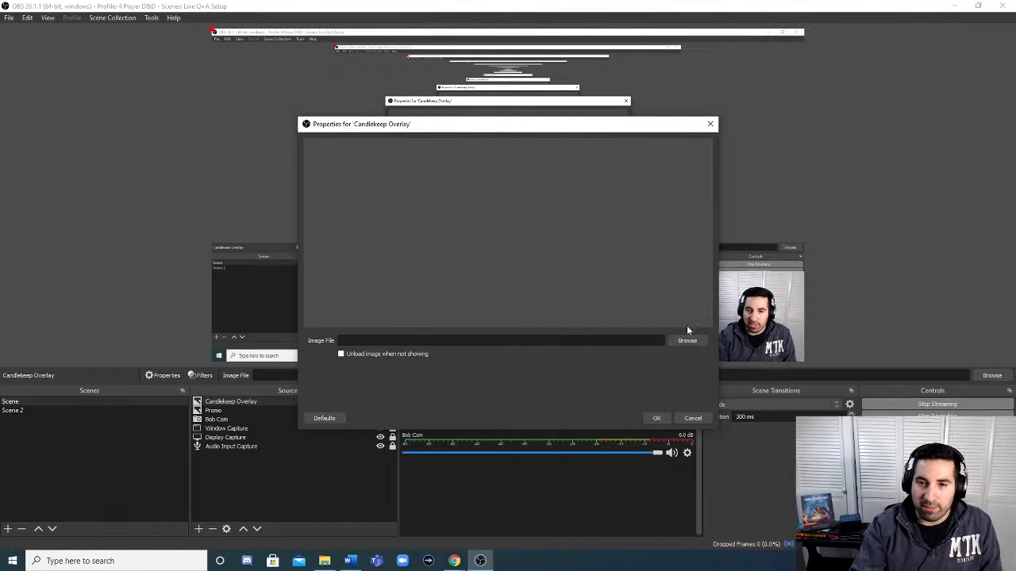
# - Load "Blue Wood" from the Downloads folder as the Candlekeep Overlay image and leave the source deselected
pyautogui.moveTo(628, 125); pyautogui.dragTo(642, 40)
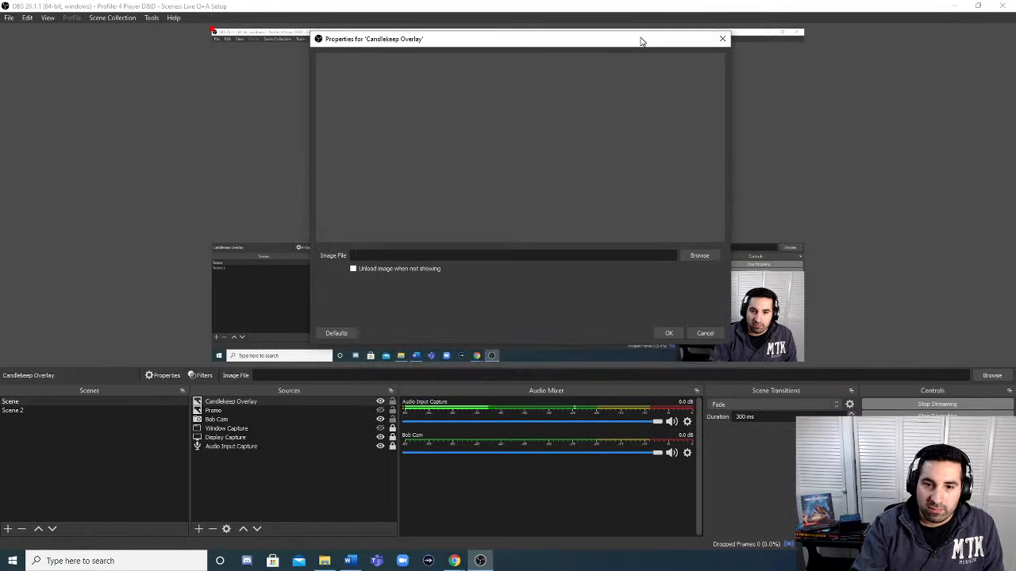
pyautogui.click(699, 254)
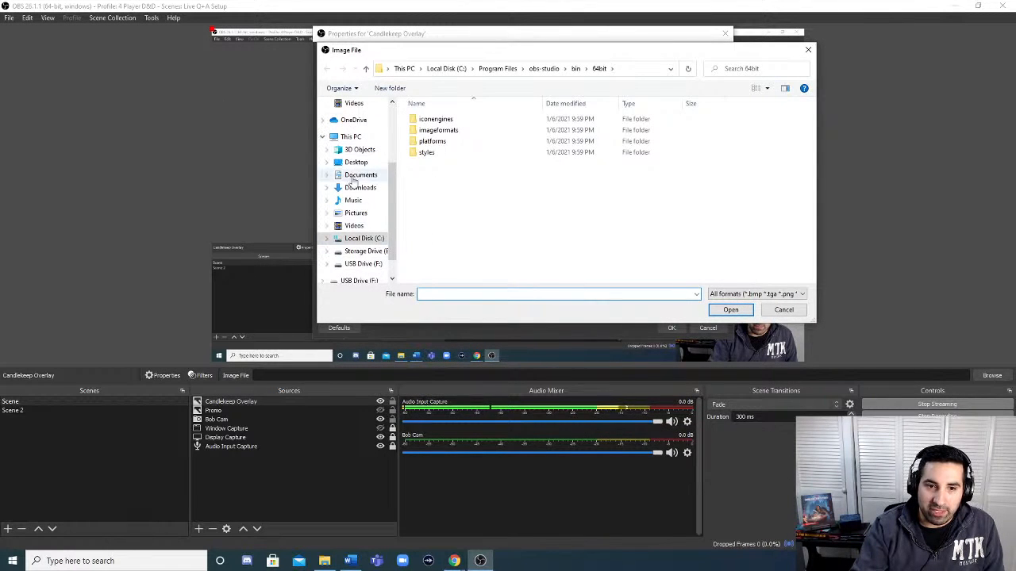
pyautogui.click(363, 188)
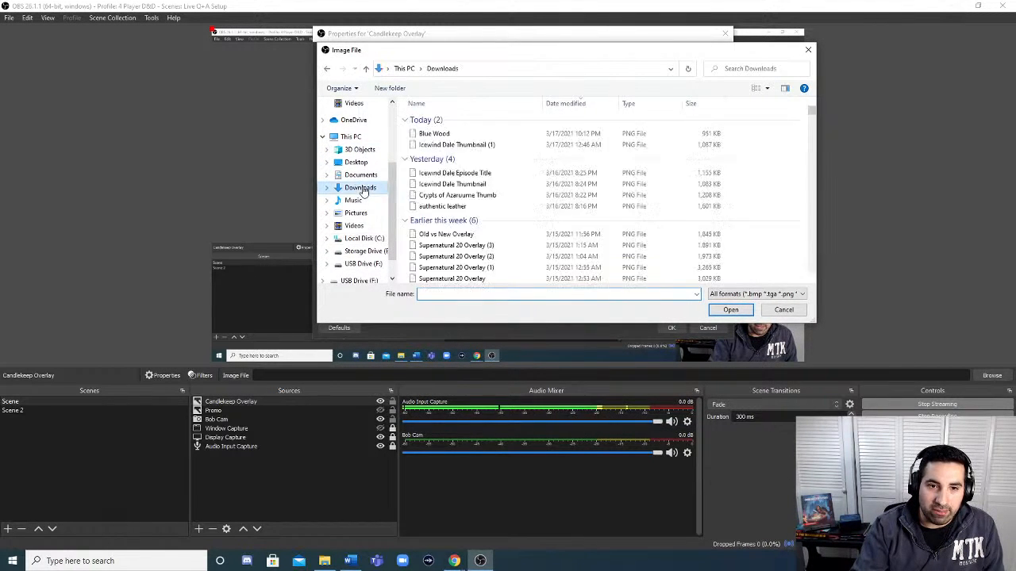
pyautogui.click(470, 136)
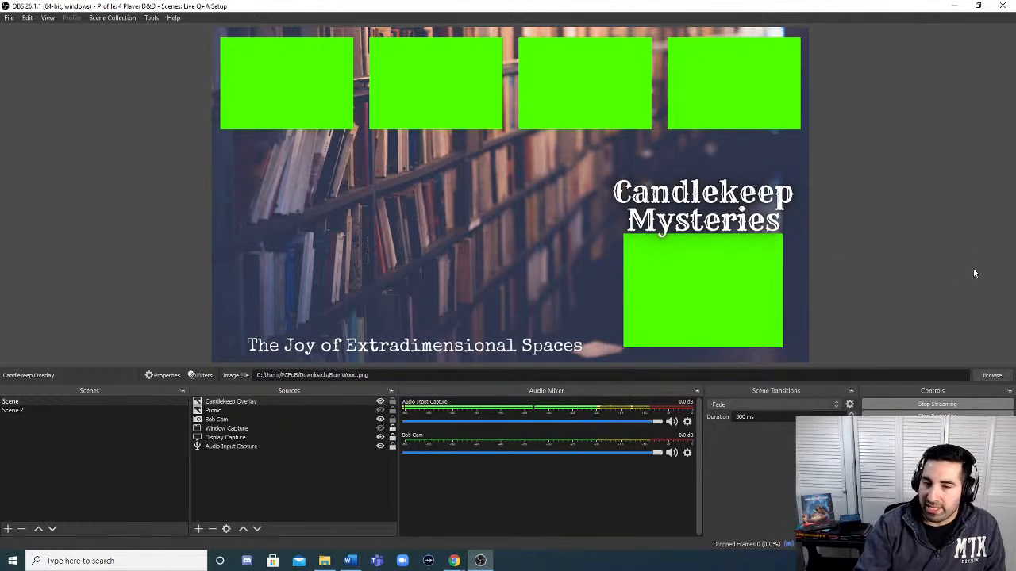
pyautogui.click(935, 222)
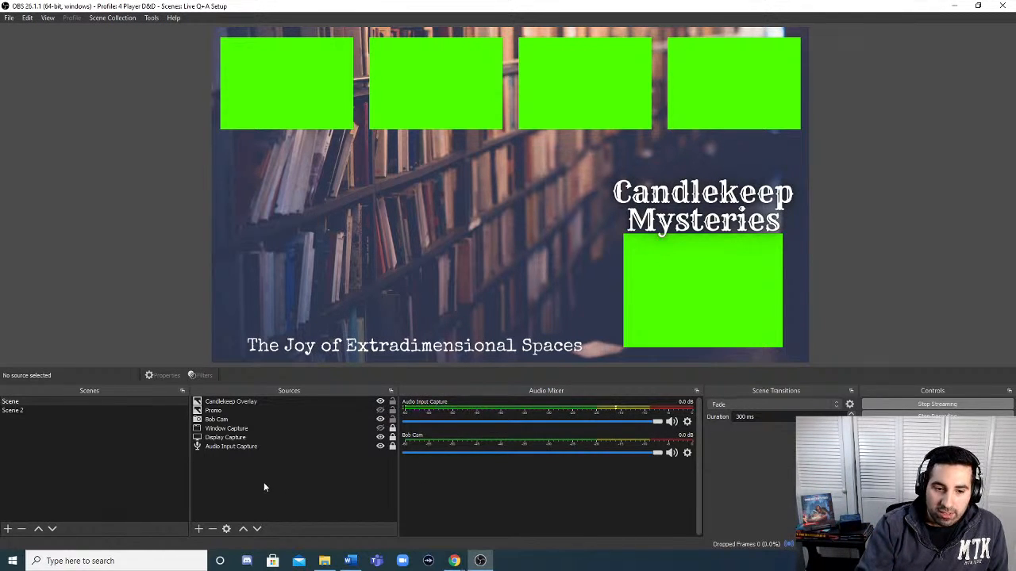
# - Add a Chroma Key filter to the Candlekeep Overlay source to key out its green camera placeholders, and close its filters
pyautogui.click(260, 401)
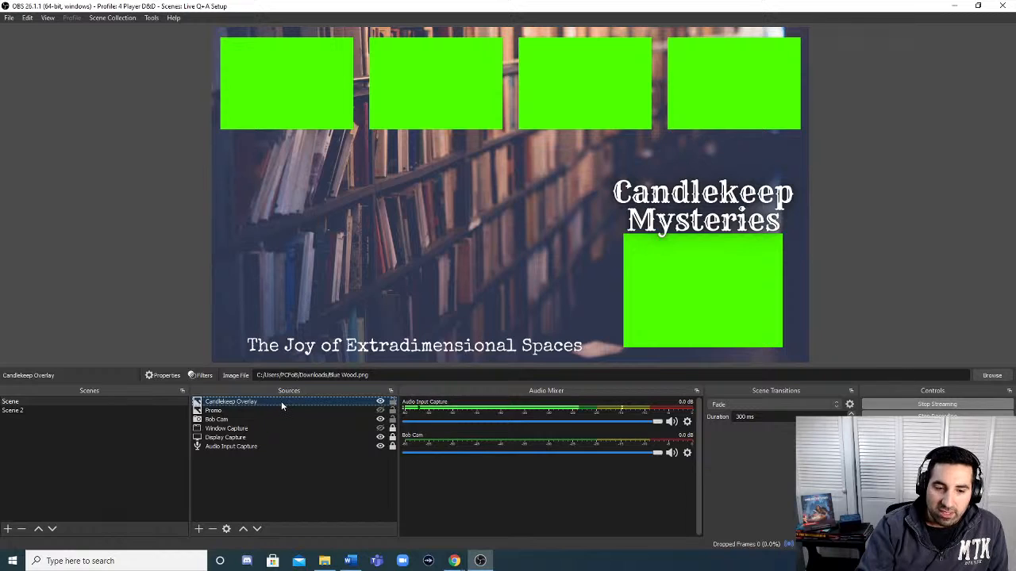
pyautogui.rightClick(284, 402)
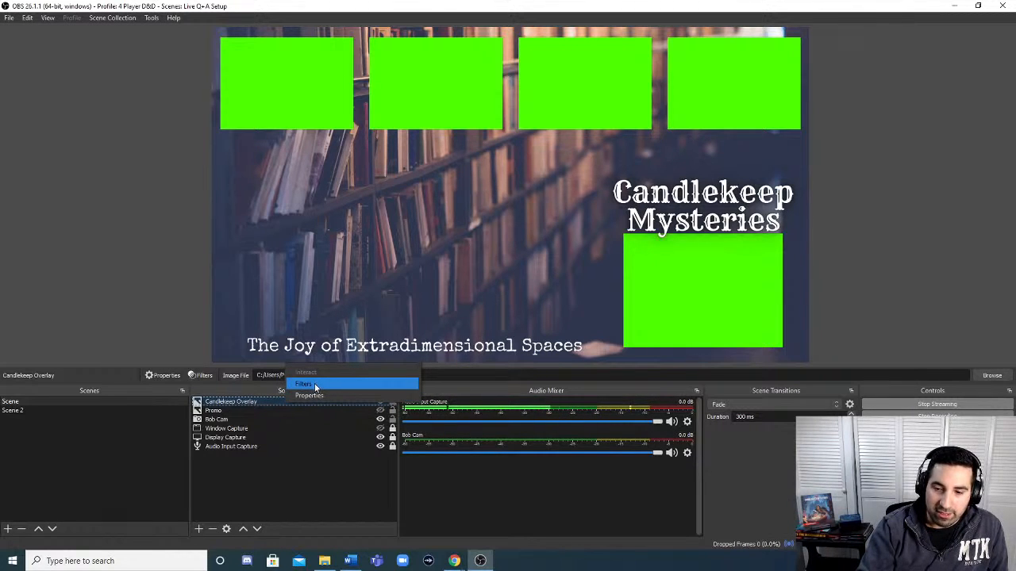
pyautogui.click(314, 386)
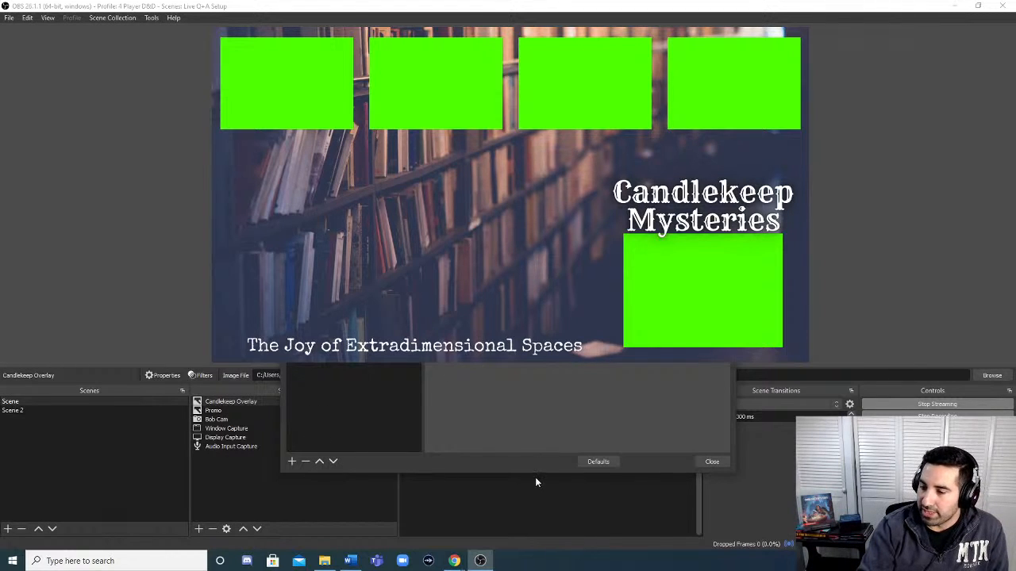
pyautogui.click(292, 462)
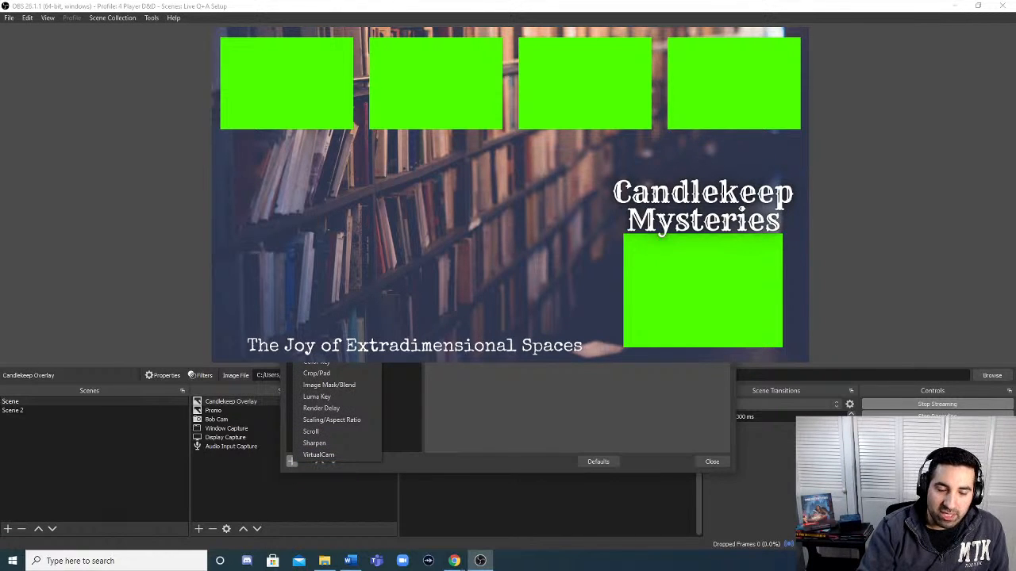
pyautogui.press('Escape')
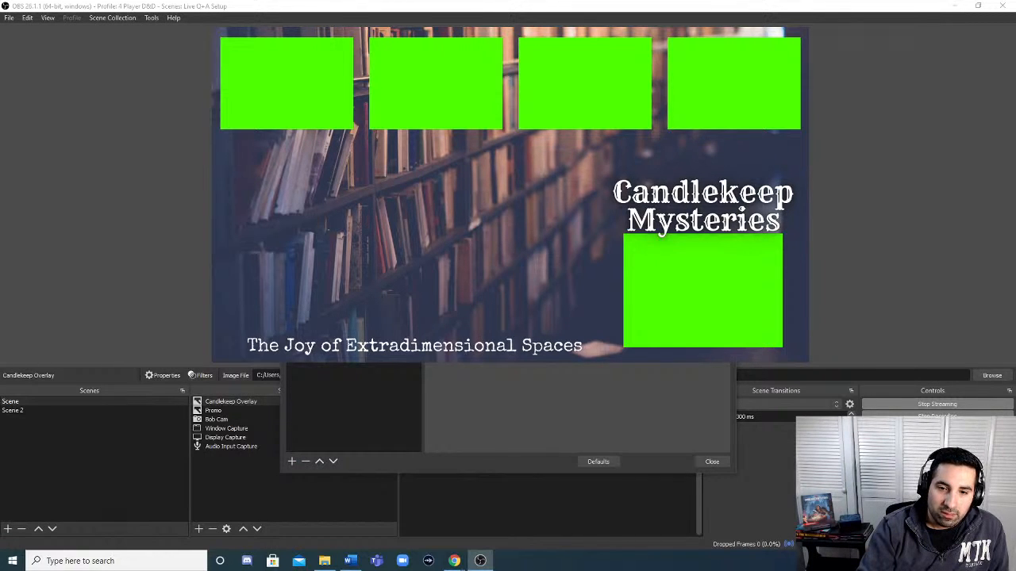
pyautogui.press('Return')
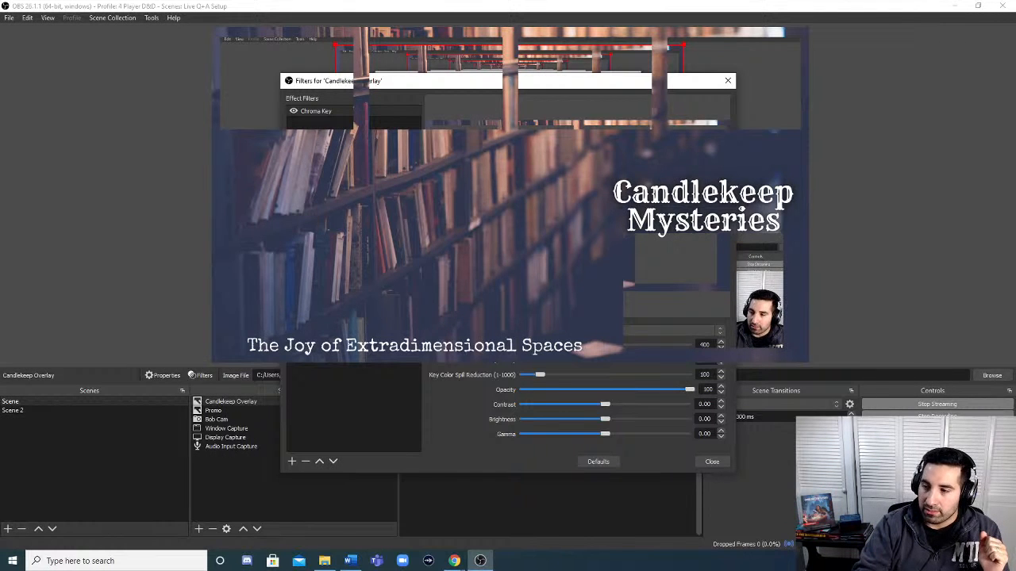
pyautogui.moveTo(627, 84); pyautogui.dragTo(655, 0)
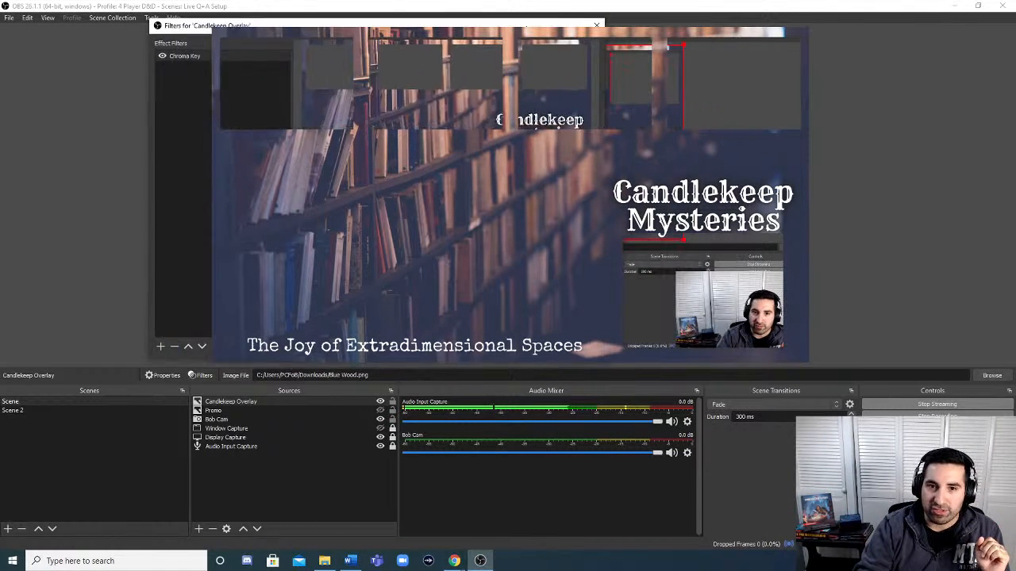
pyautogui.moveTo(526, 29); pyautogui.dragTo(444, 26)
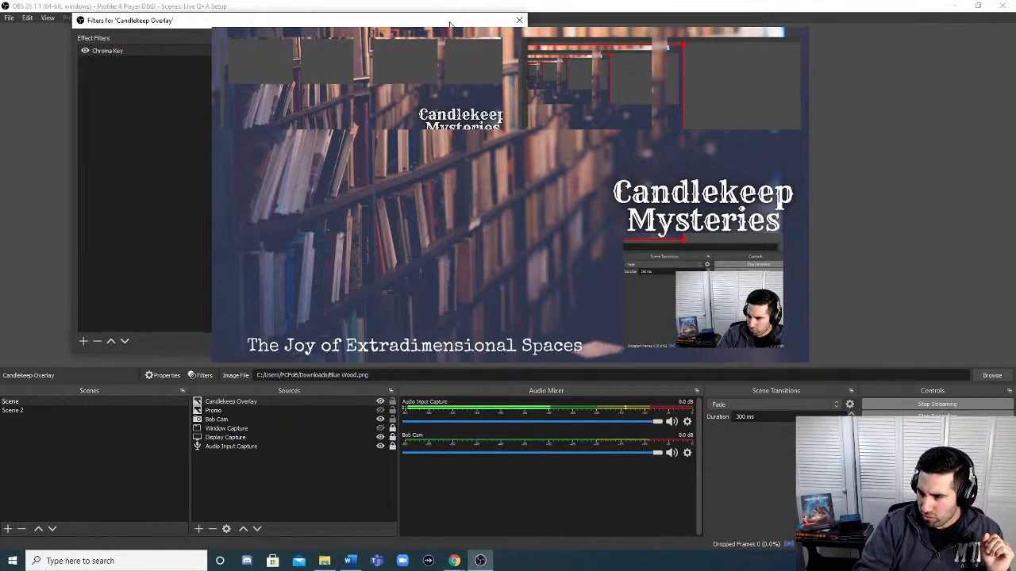
pyautogui.moveTo(443, 26); pyautogui.dragTo(570, 123)
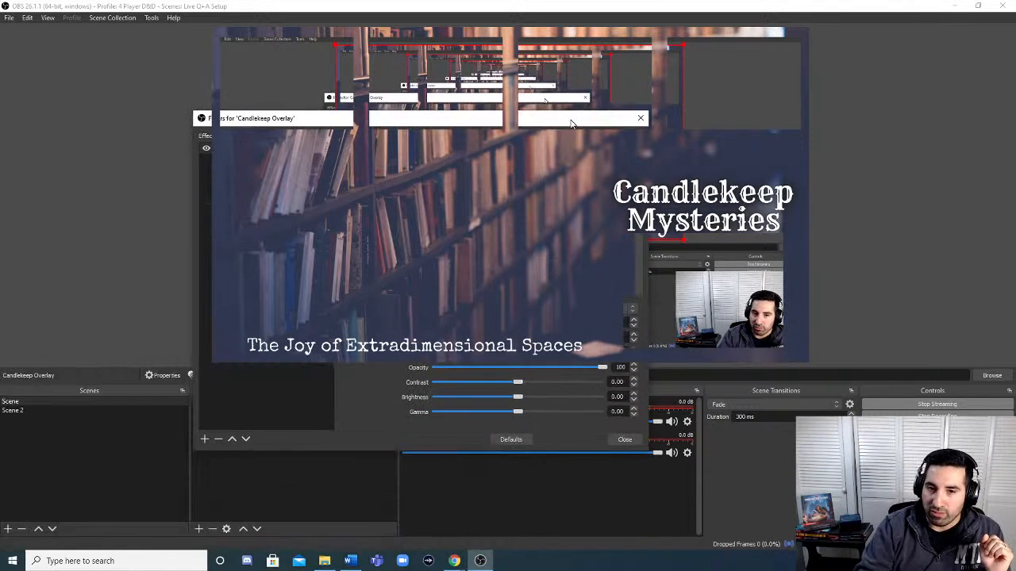
pyautogui.click(625, 440)
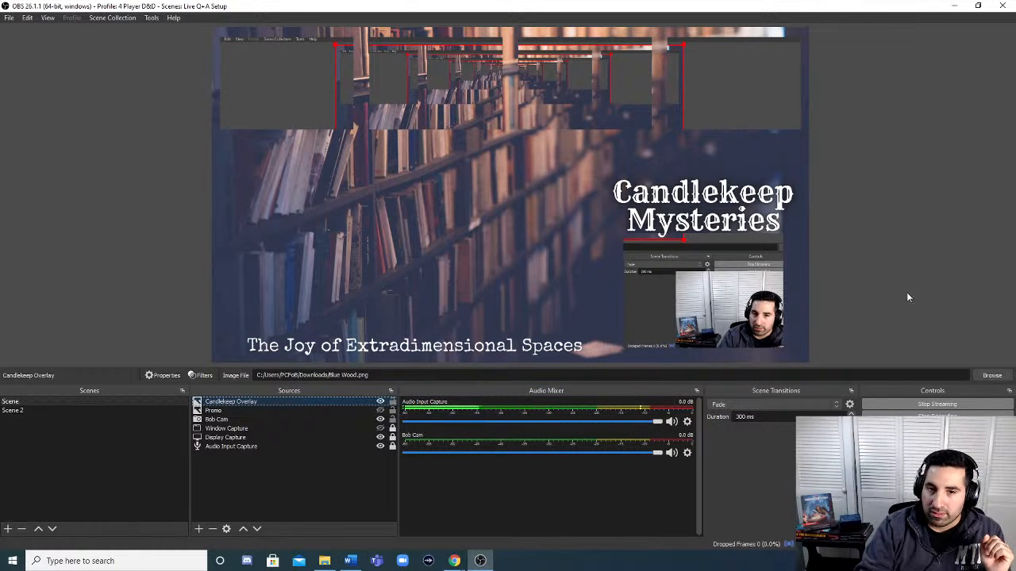
# - Reposition and slightly enlarge the Candlekeep Overlay image so that it covers the whole canvas
pyautogui.click(928, 250)
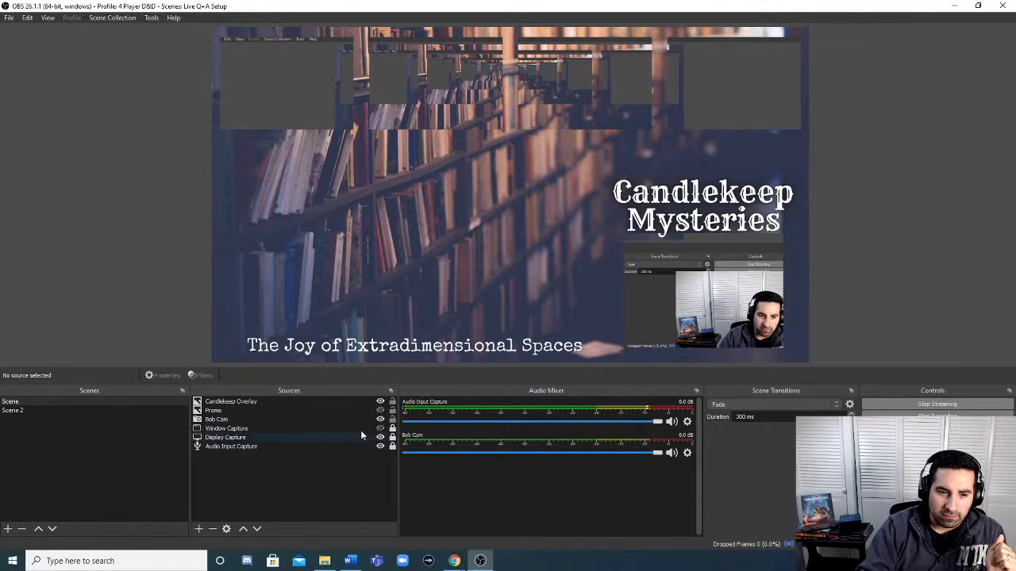
pyautogui.click(230, 401)
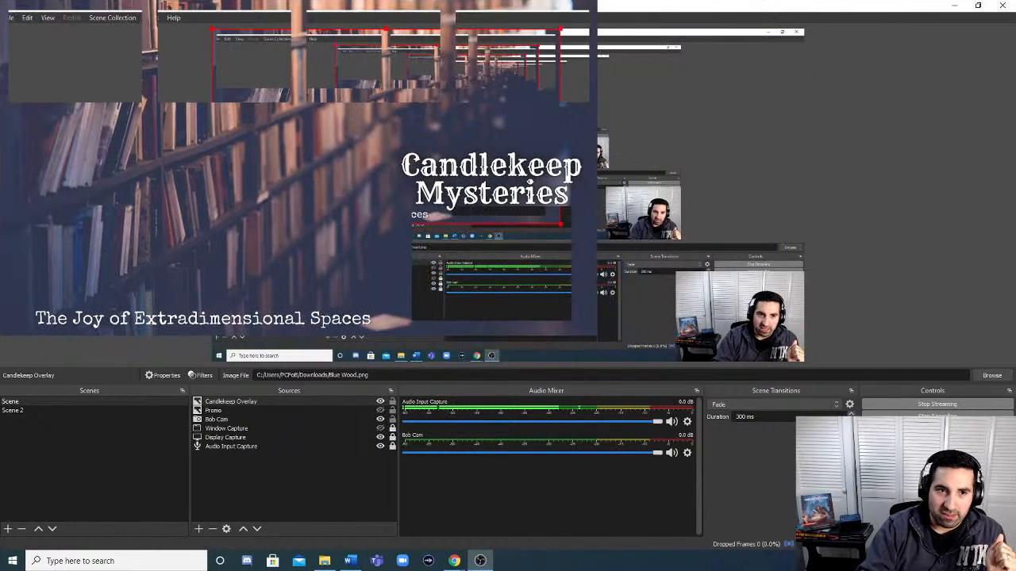
pyautogui.moveTo(561, 227); pyautogui.dragTo(784, 362)
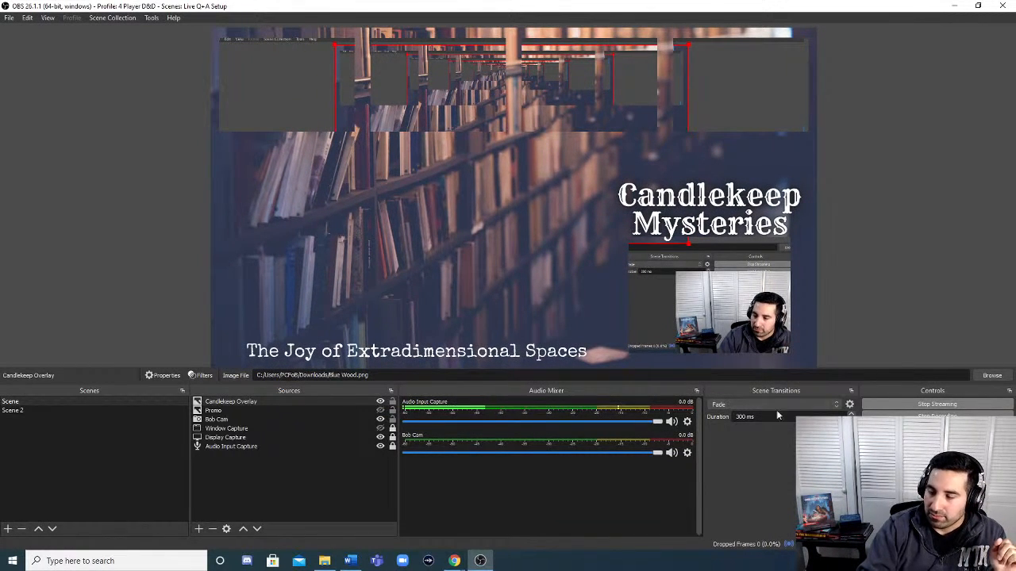
# - Enlarge the webcam source to fill the opening below the "Candlekeep Mysteries" title and order it directly beneath the Candlekeep Overlay source
pyautogui.click(322, 420)
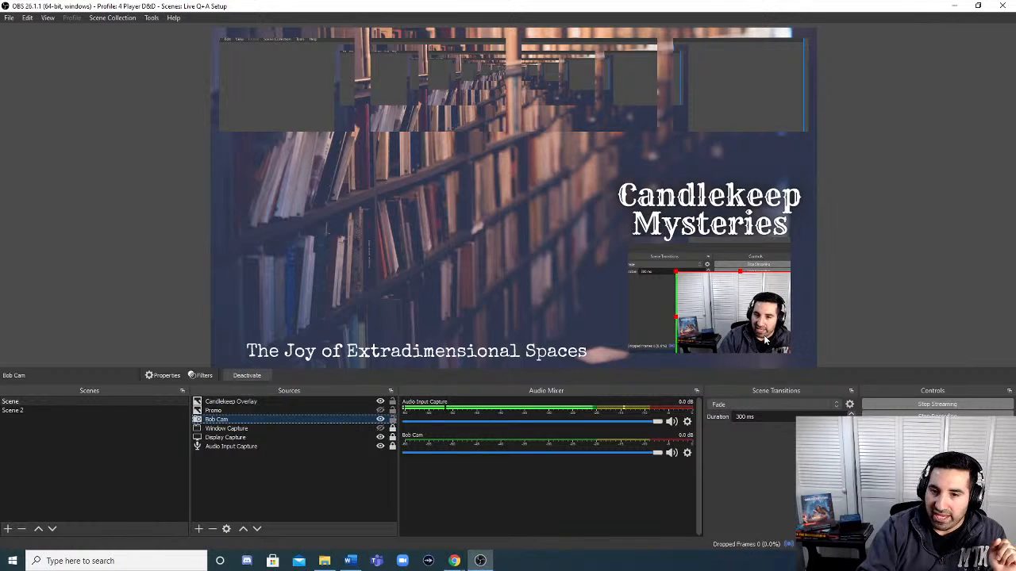
pyautogui.moveTo(675, 271); pyautogui.dragTo(645, 238)
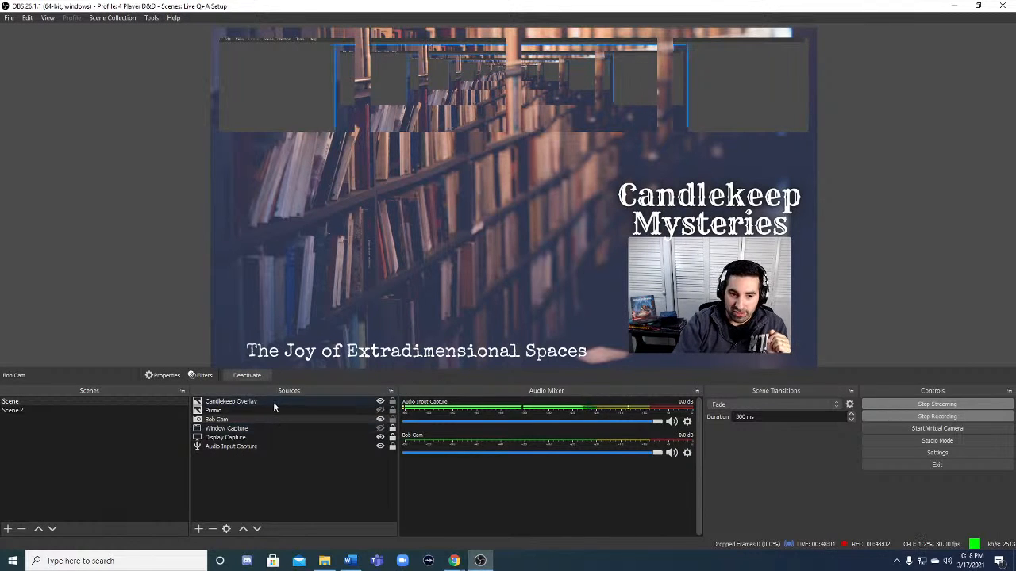
pyautogui.moveTo(260, 422); pyautogui.dragTo(270, 400)
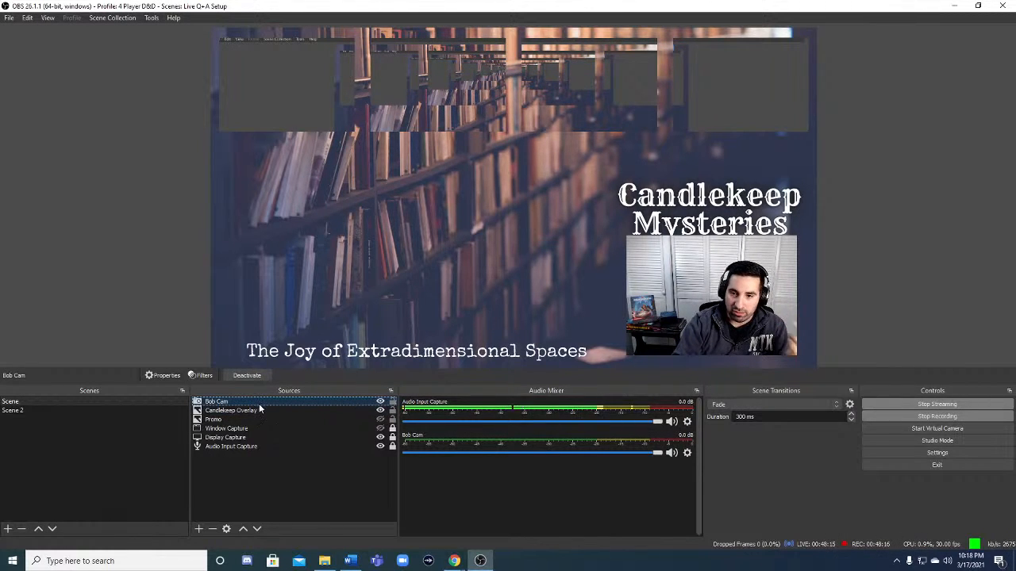
pyautogui.moveTo(260, 401); pyautogui.dragTo(257, 412)
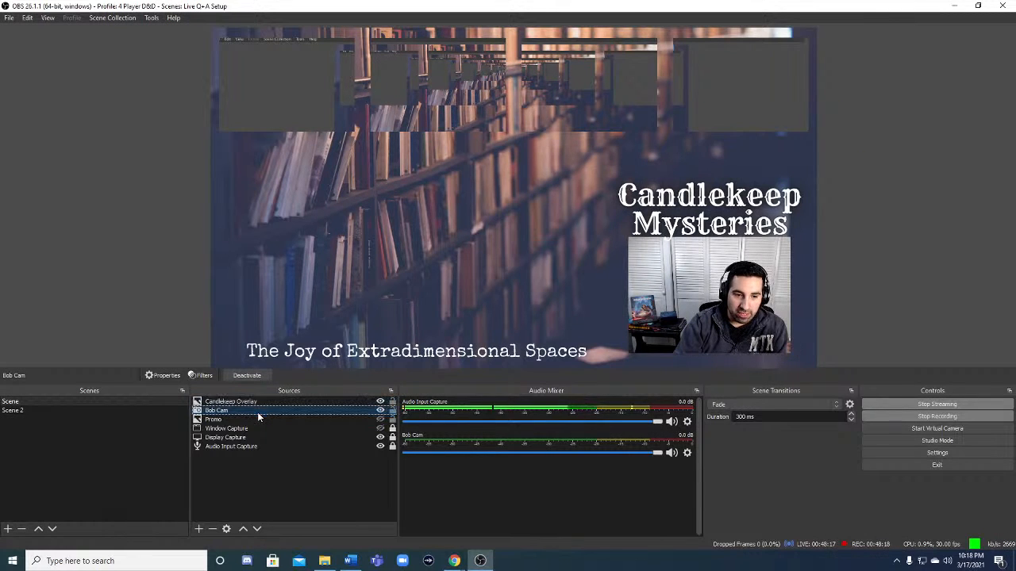